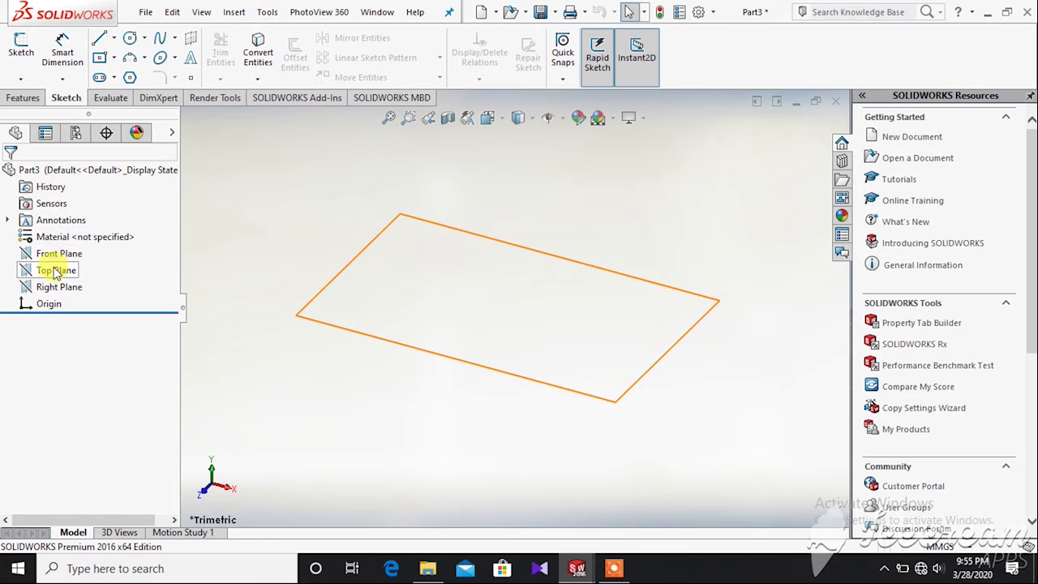
Step: Start a sketch on the Top Plane and draw a circle of about 105 mm diameter centred on the origin
click(31, 63)
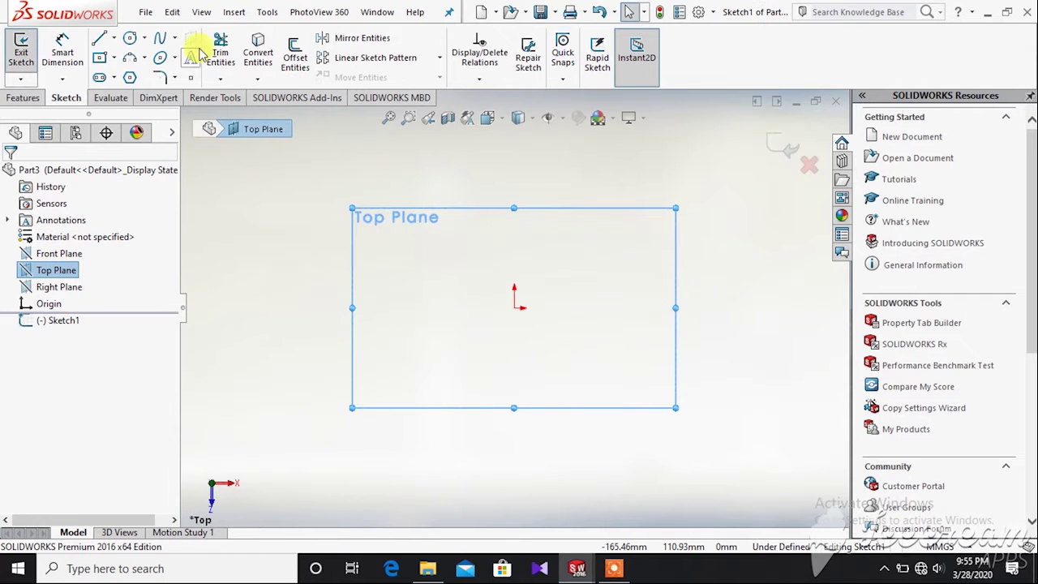
click(131, 40)
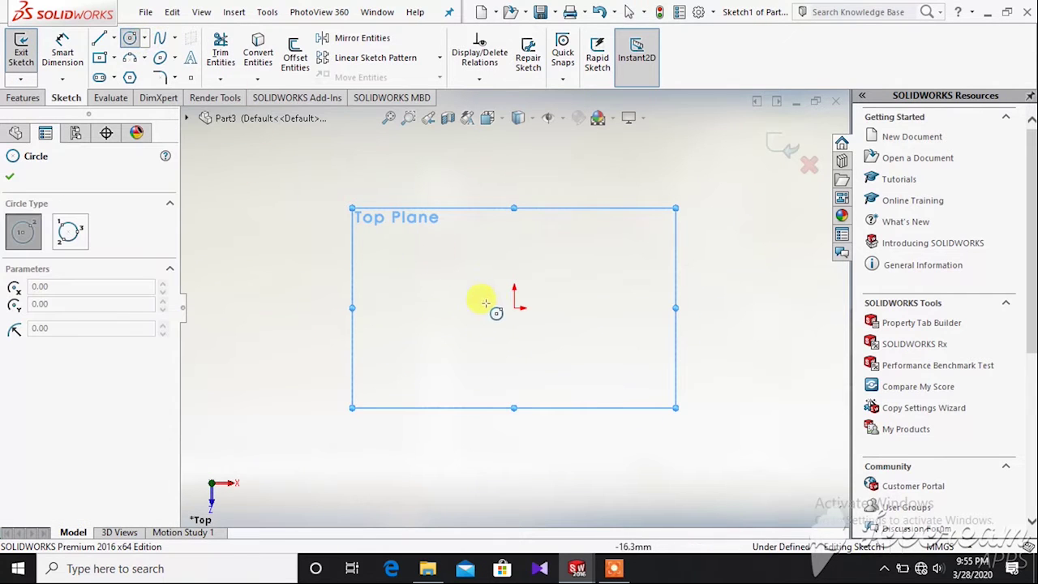
click(513, 307)
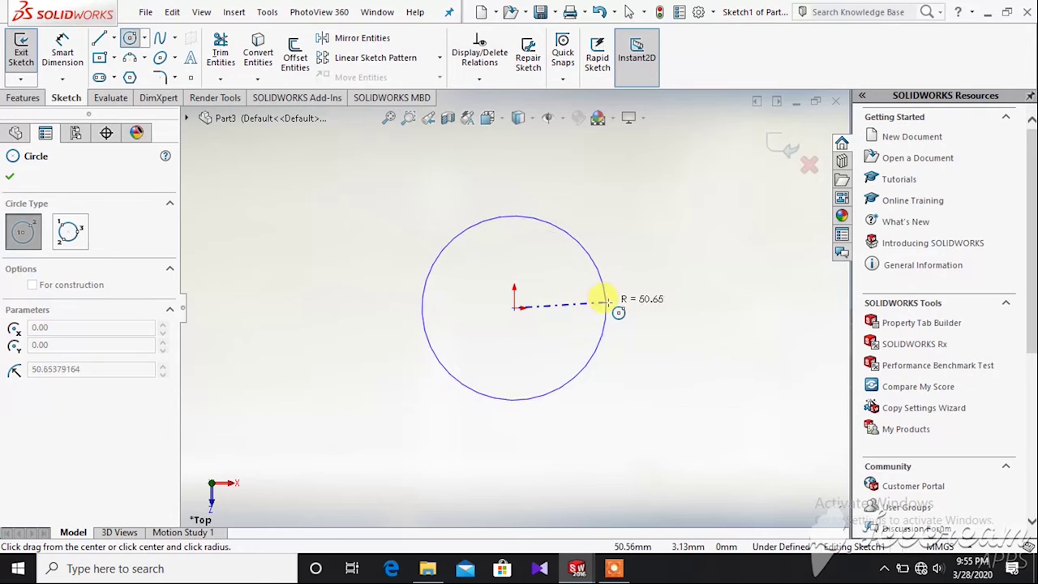
click(608, 303)
Step: Dimension the circle's diameter to 70 mm and exit the sketch
click(62, 48)
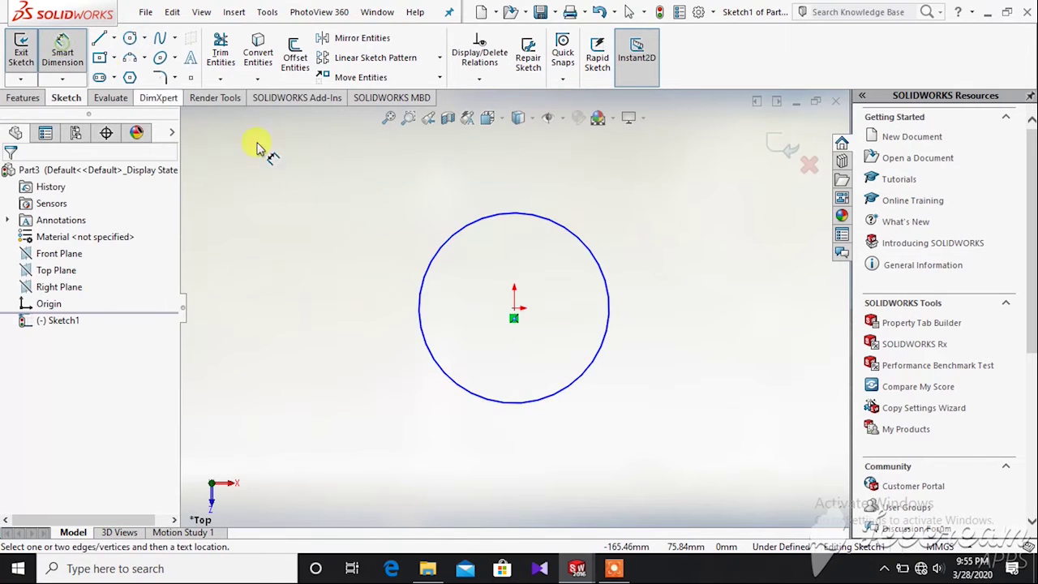
click(601, 274)
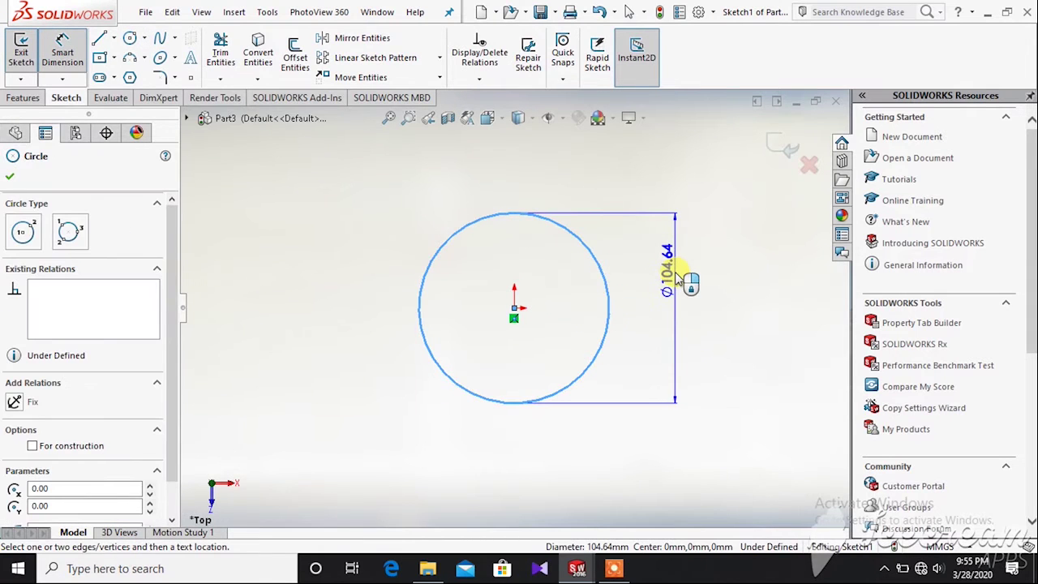
click(680, 278)
text(70)
key(Return)
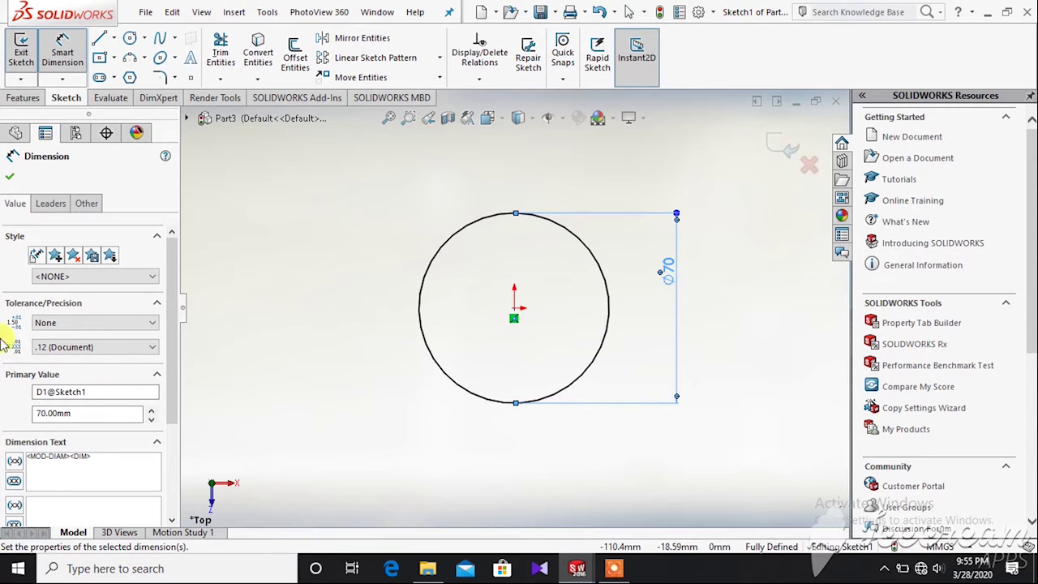
click(25, 57)
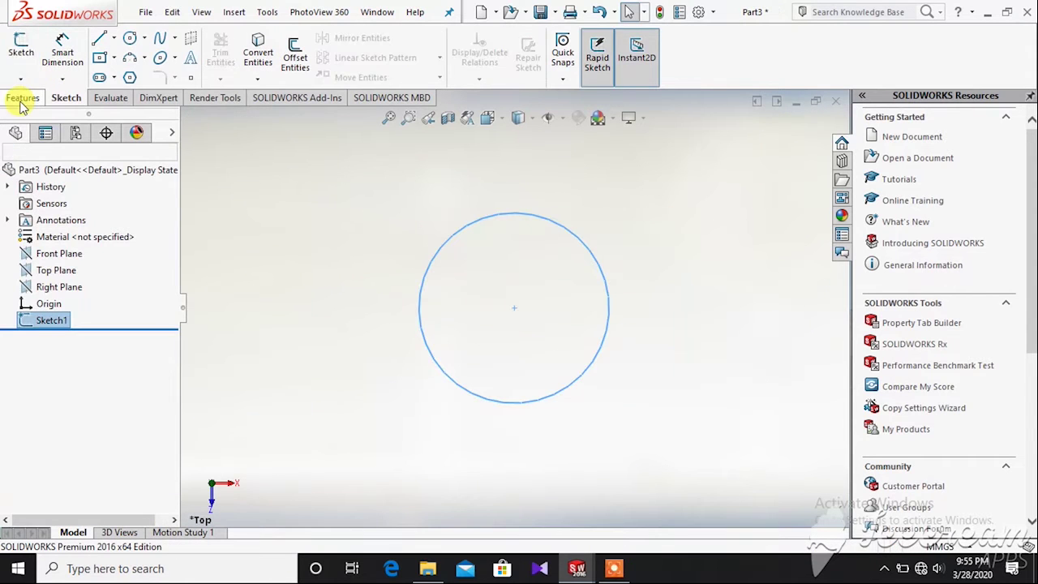
Step: Create a reference plane offset 3 mm below the Top Plane, using the flipped offset direction
click(23, 97)
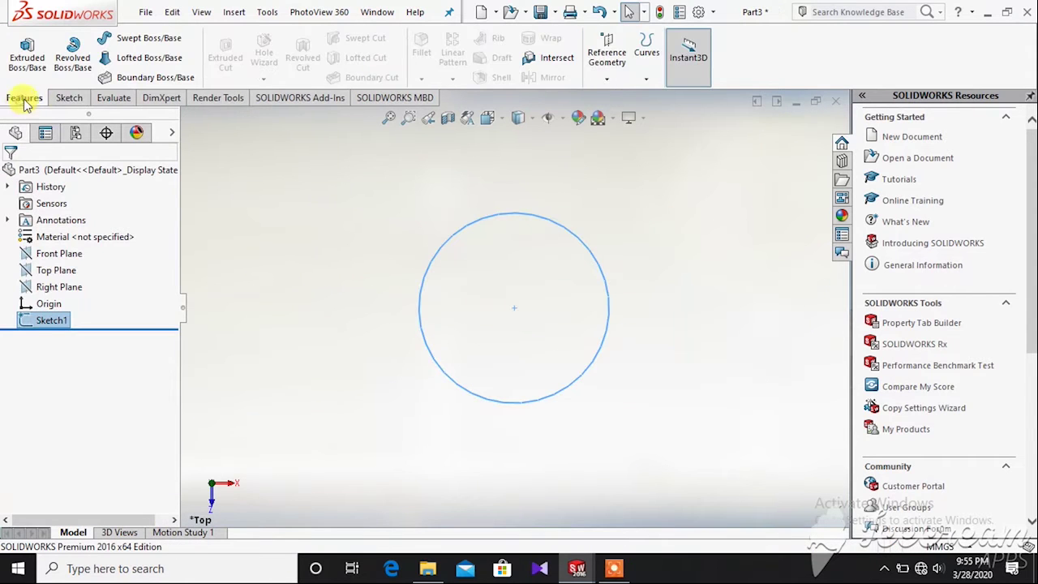
click(602, 79)
click(619, 99)
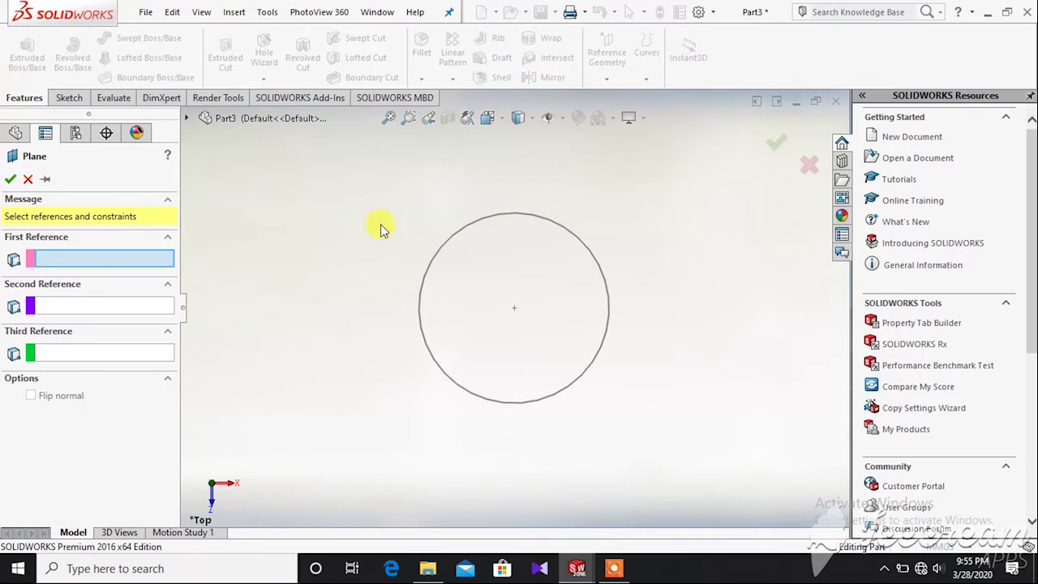
click(187, 119)
click(242, 219)
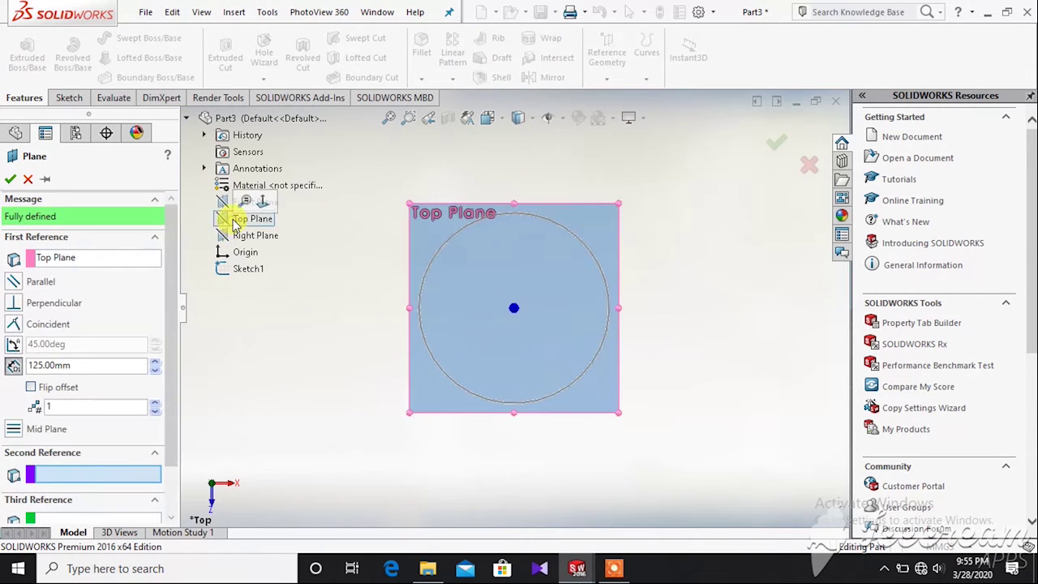
middle_drag(313, 364, 305, 237)
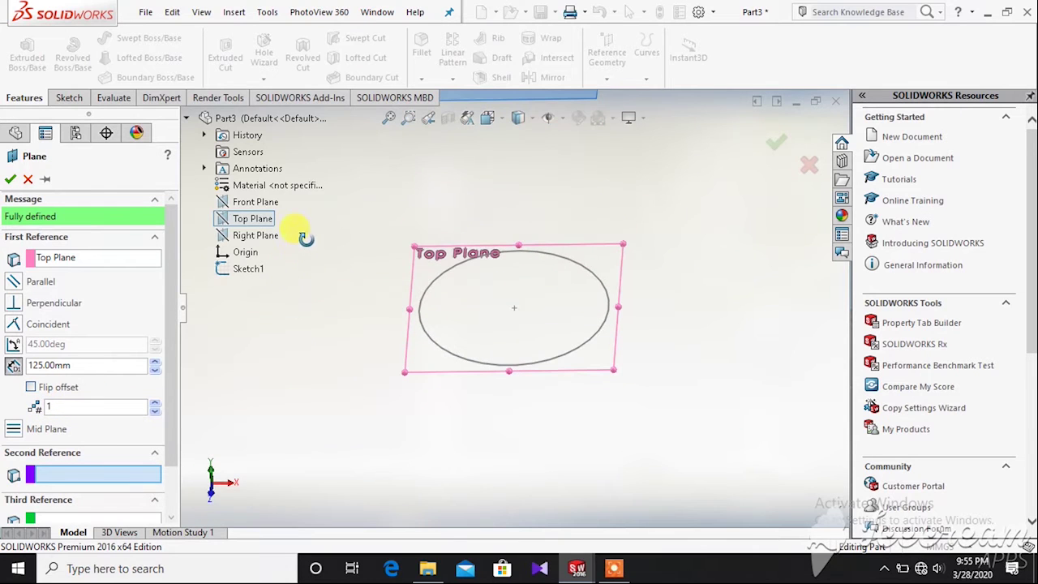
click(31, 389)
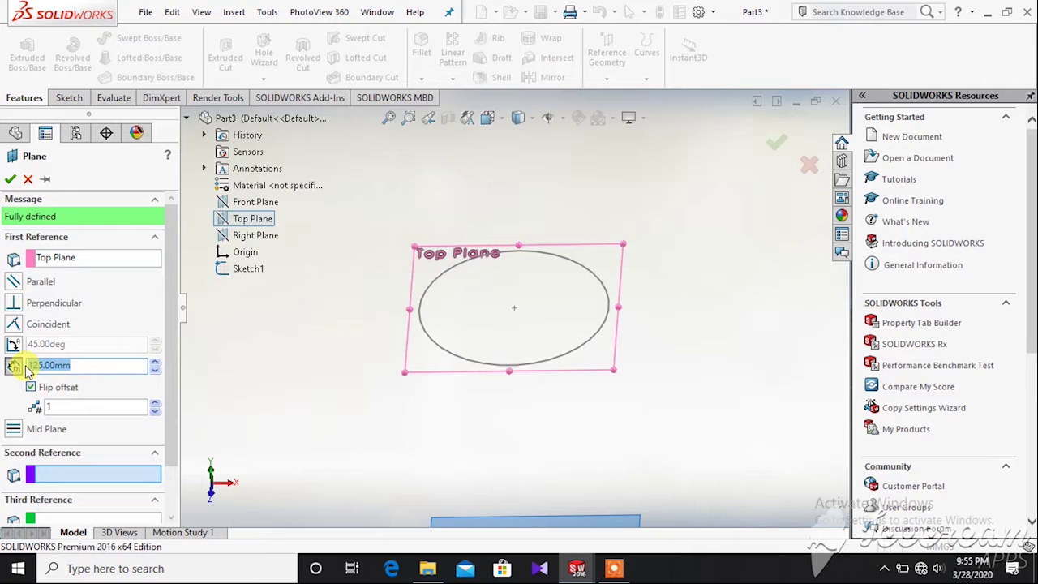
text(5)
key(Return)
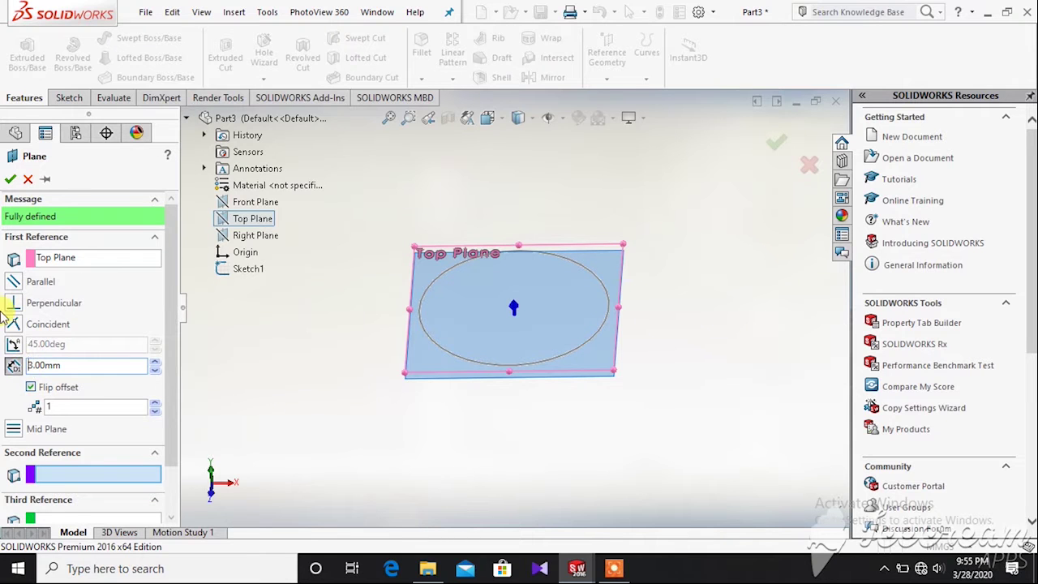
click(9, 179)
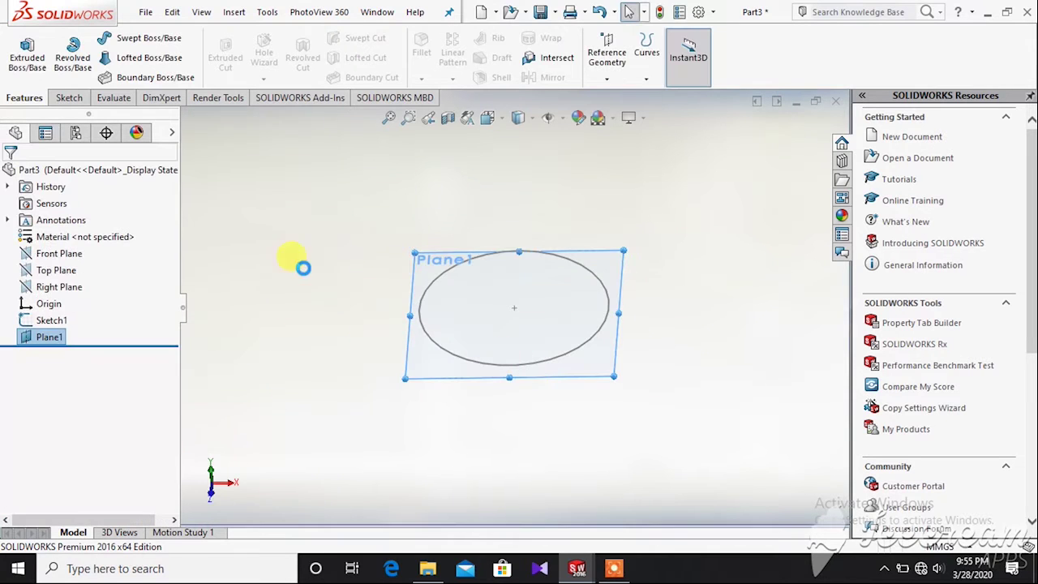
click(69, 98)
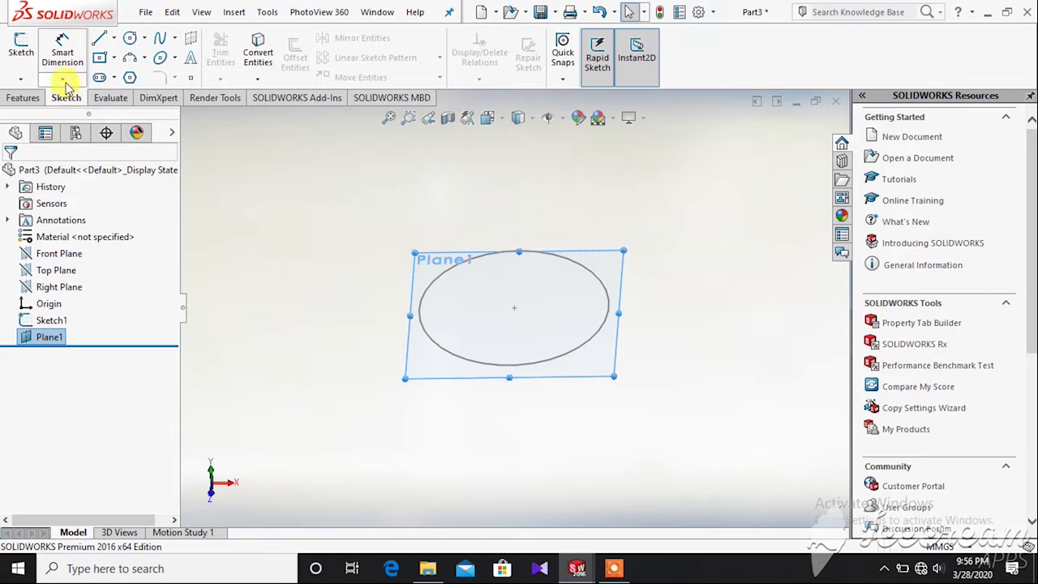
middle_drag(297, 275, 290, 232)
click(22, 57)
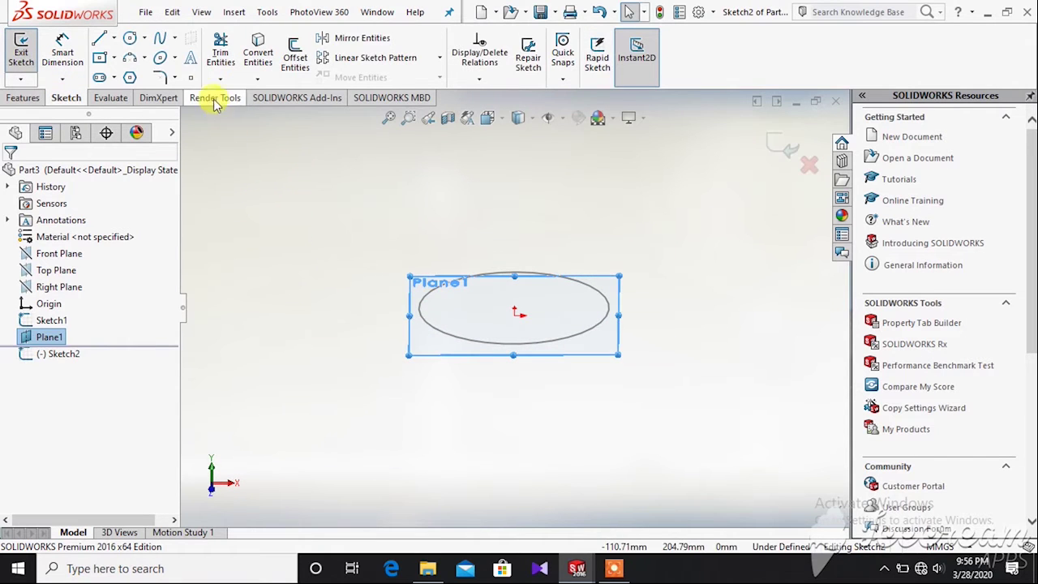
click(130, 39)
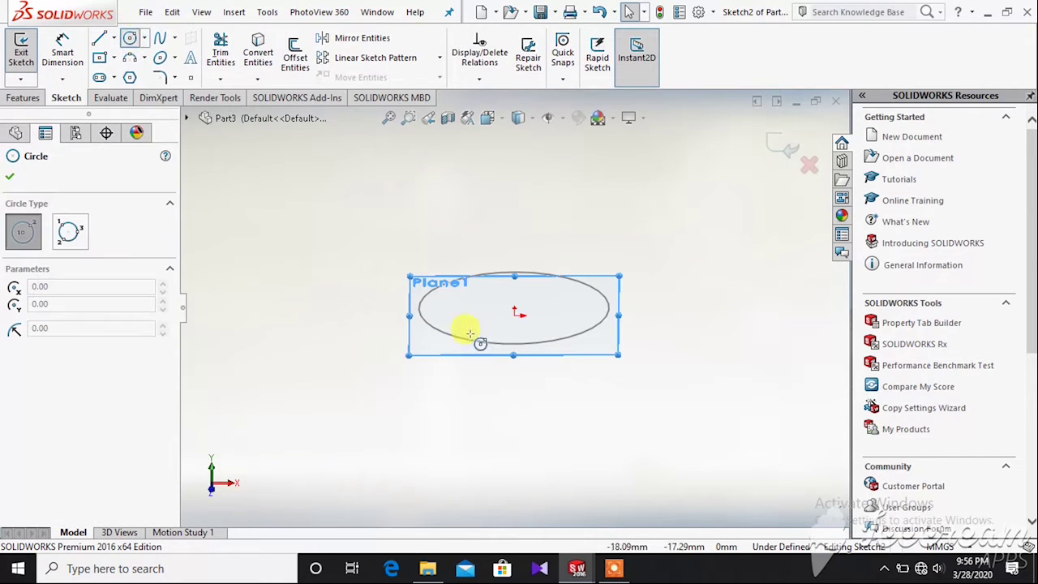
click(515, 311)
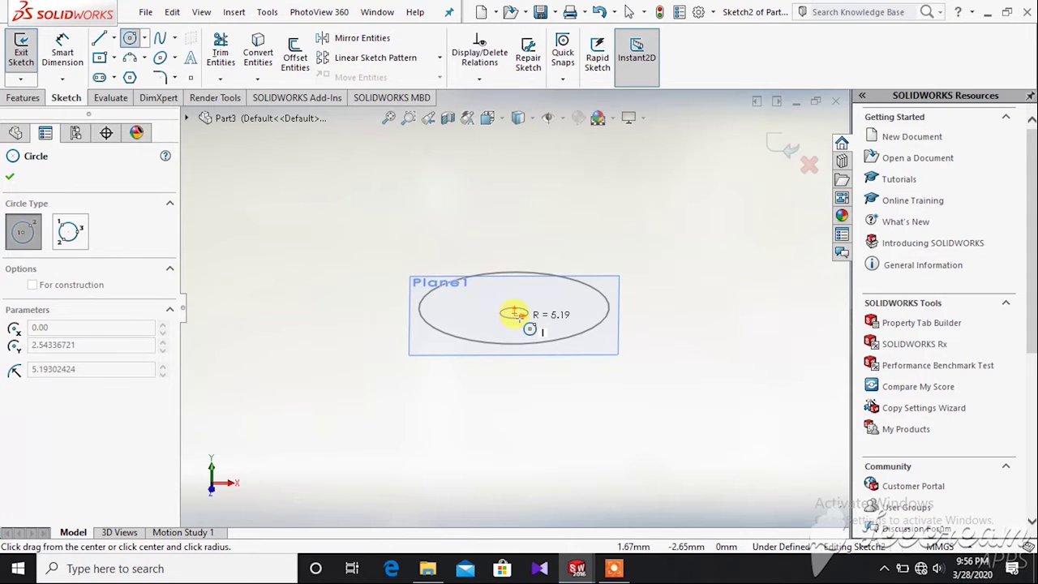
click(520, 319)
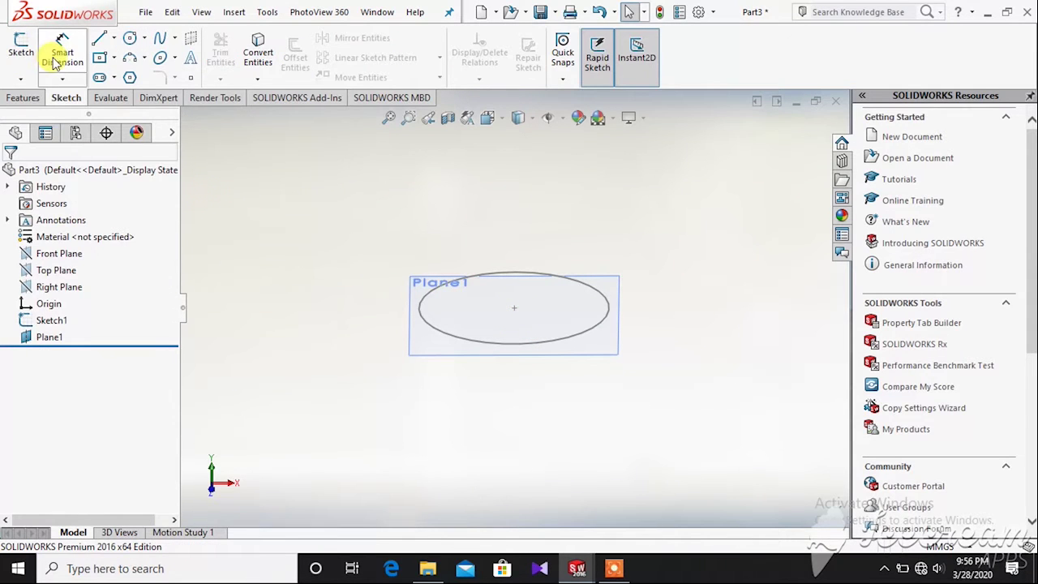
click(21, 47)
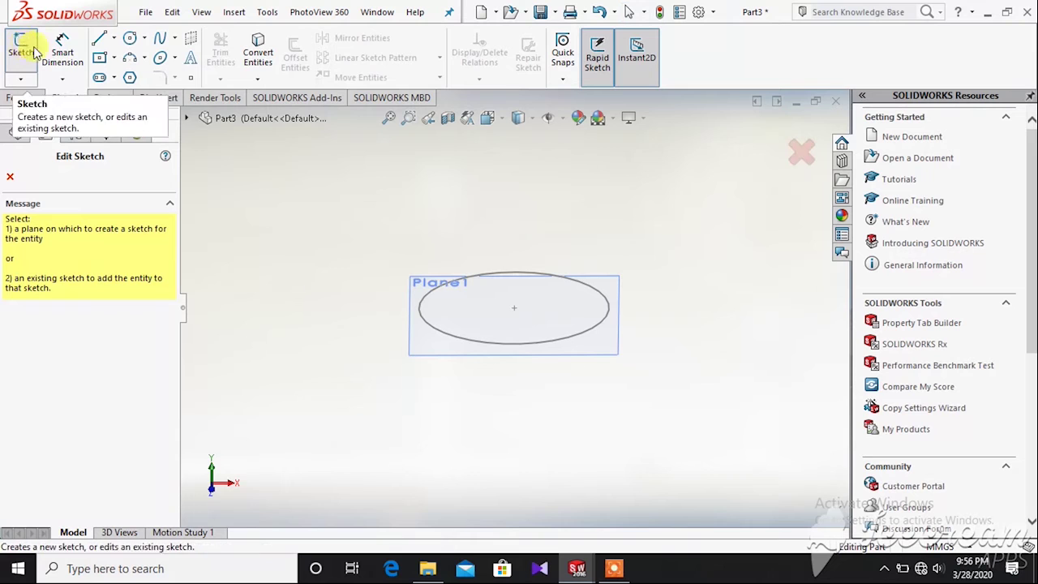
click(10, 177)
Step: Start a sketch on Plane1 and draw a circle of about 43 mm diameter centred on the origin
click(49, 337)
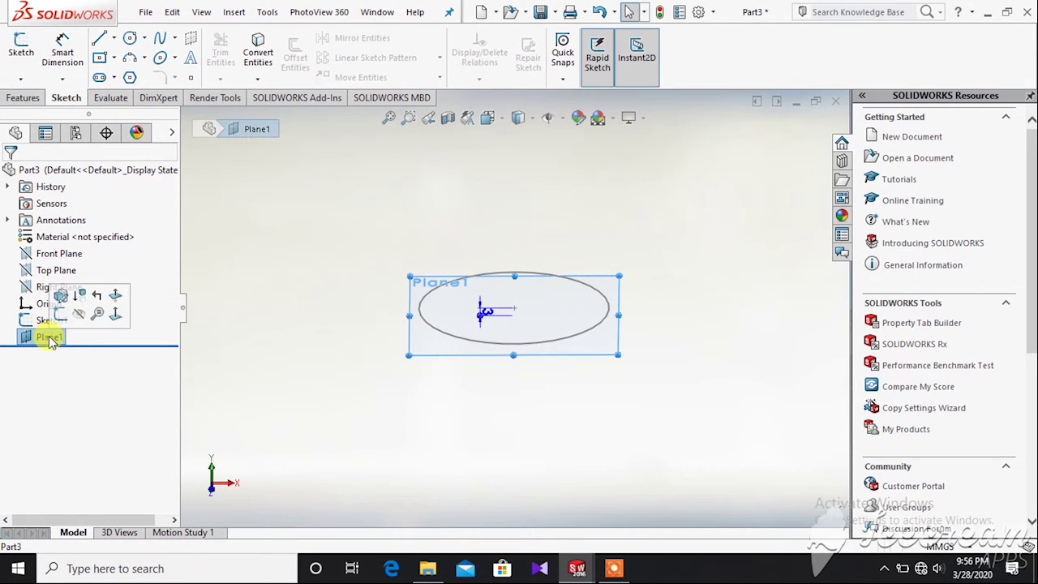
click(21, 47)
click(129, 38)
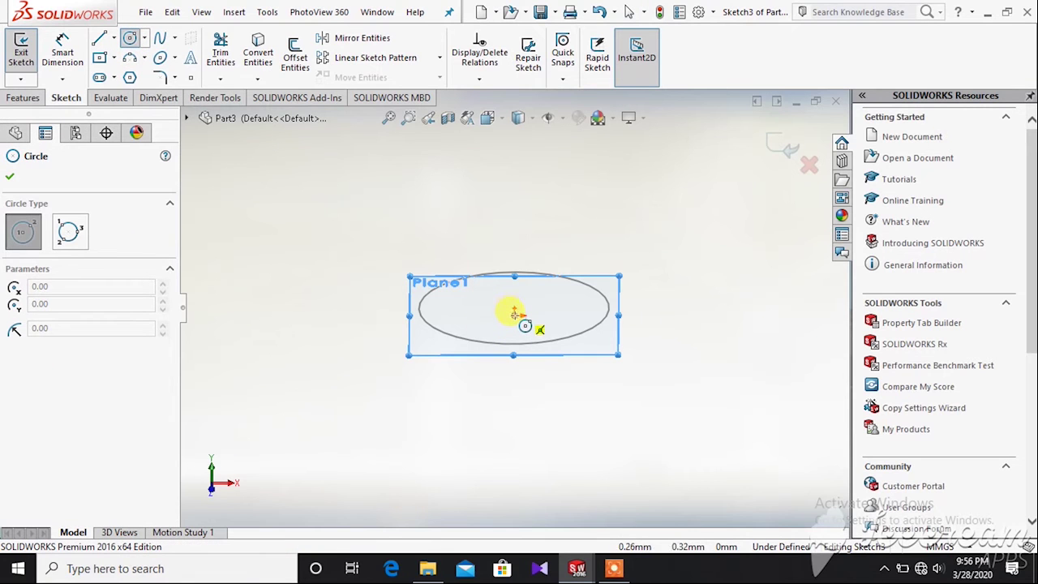
click(514, 314)
click(560, 301)
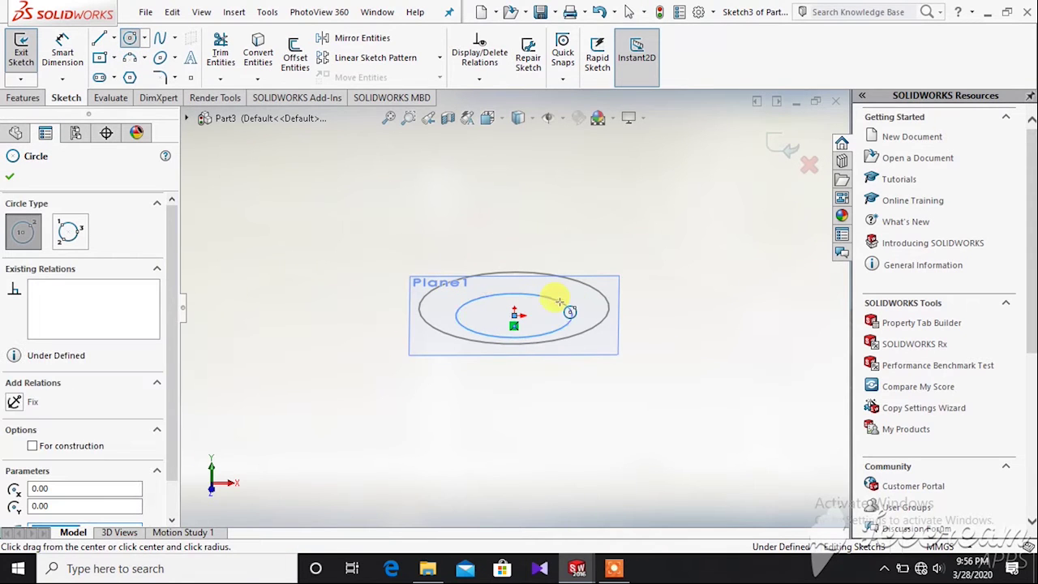
Step: Dimension the Plane1 circle's diameter to 50 mm and exit the sketch
click(63, 51)
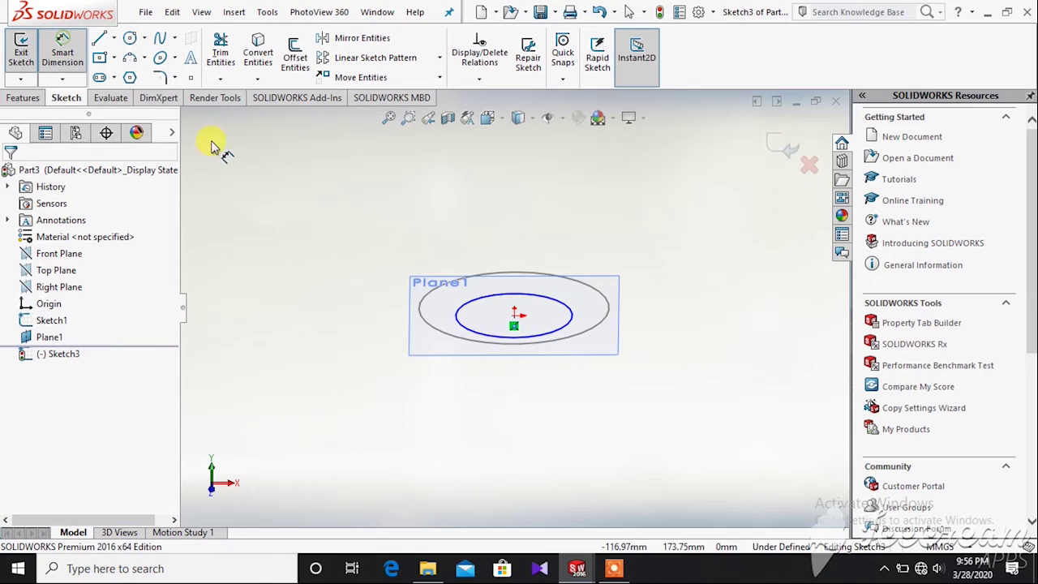
click(573, 316)
click(701, 333)
text(50)
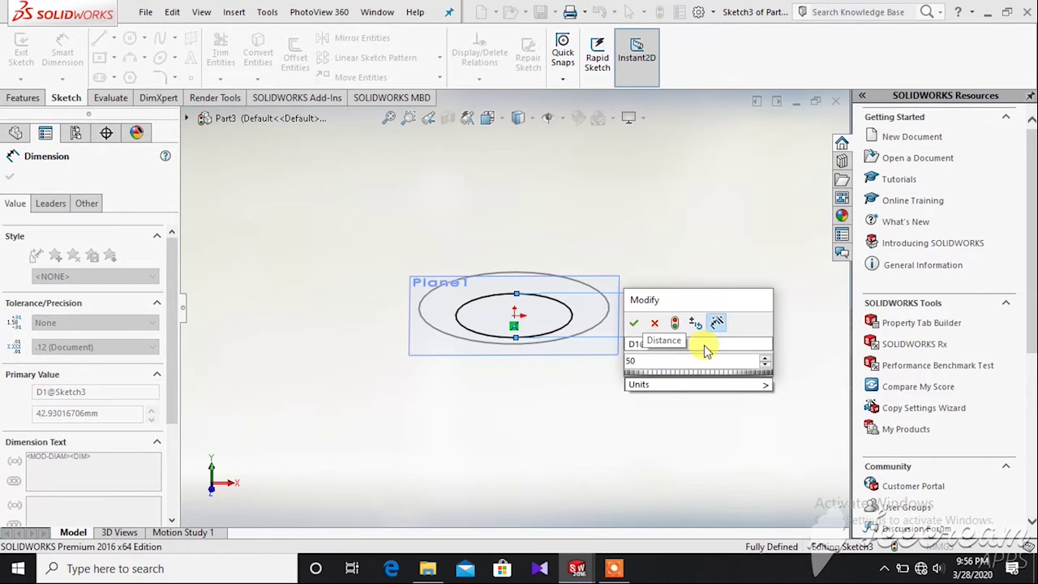
key(Return)
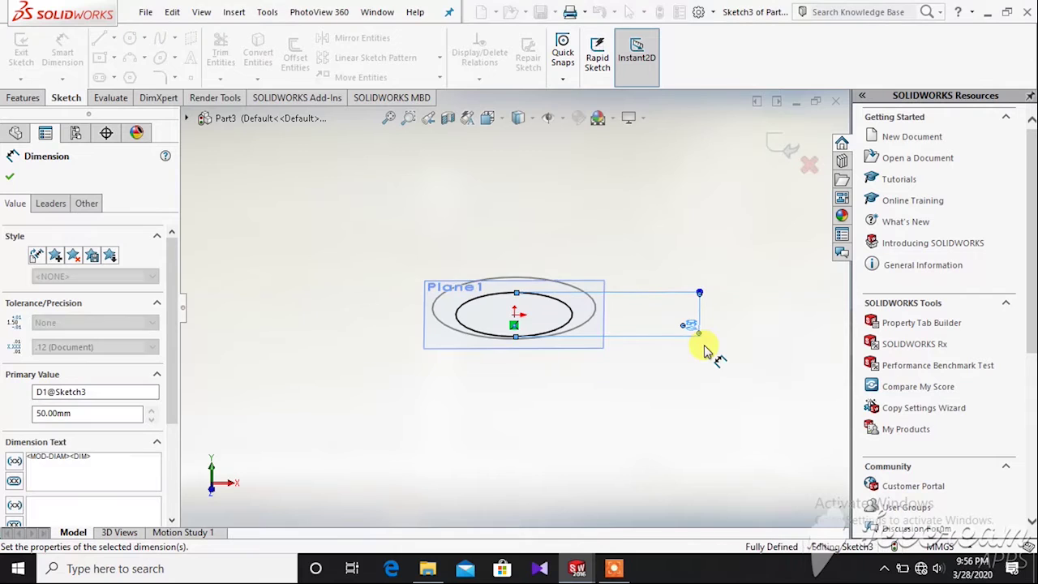
click(11, 178)
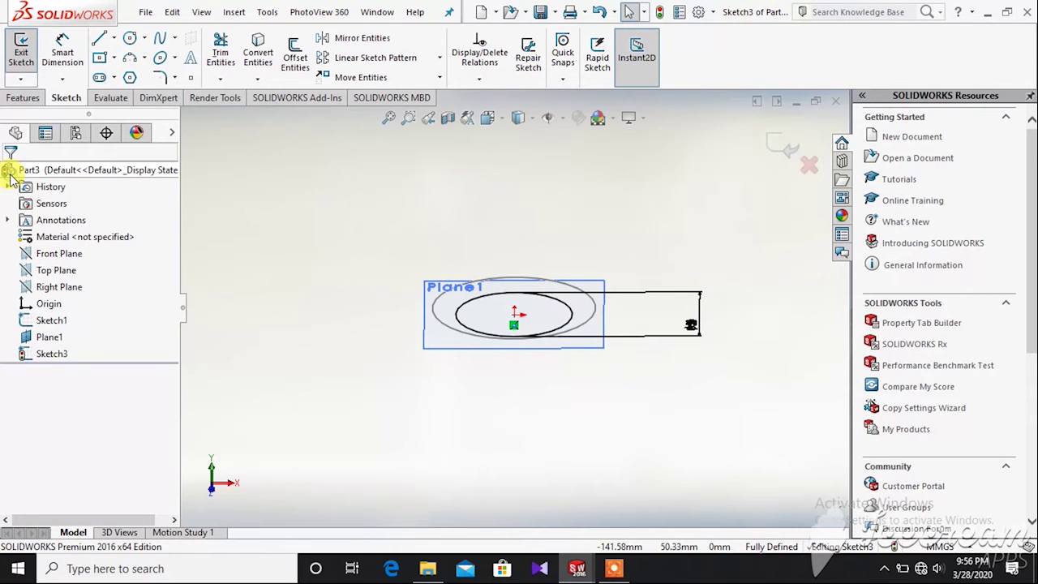
click(23, 53)
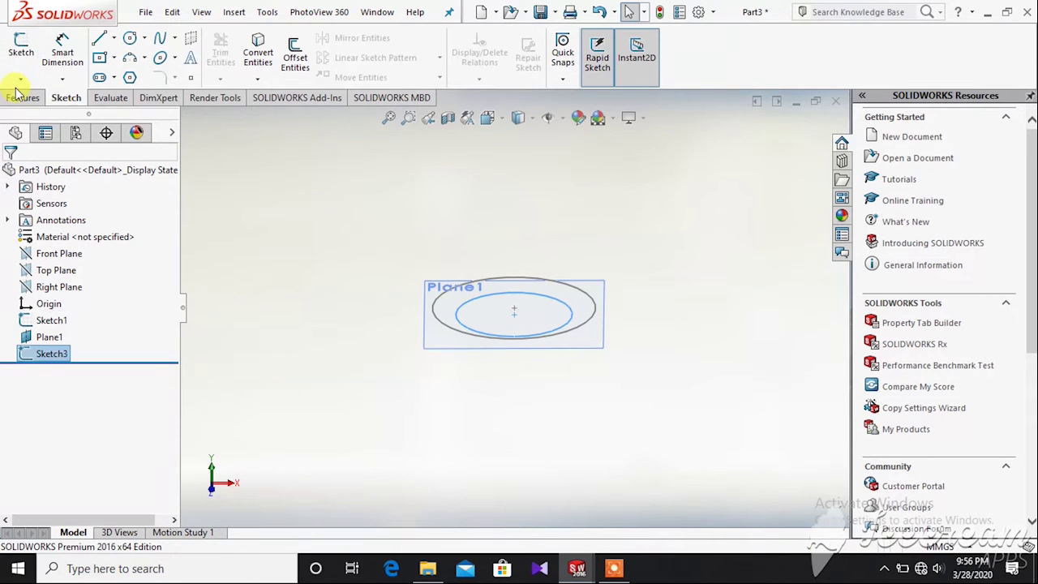
Step: Create a reference plane offset 25 mm above the Top Plane
click(20, 99)
click(607, 79)
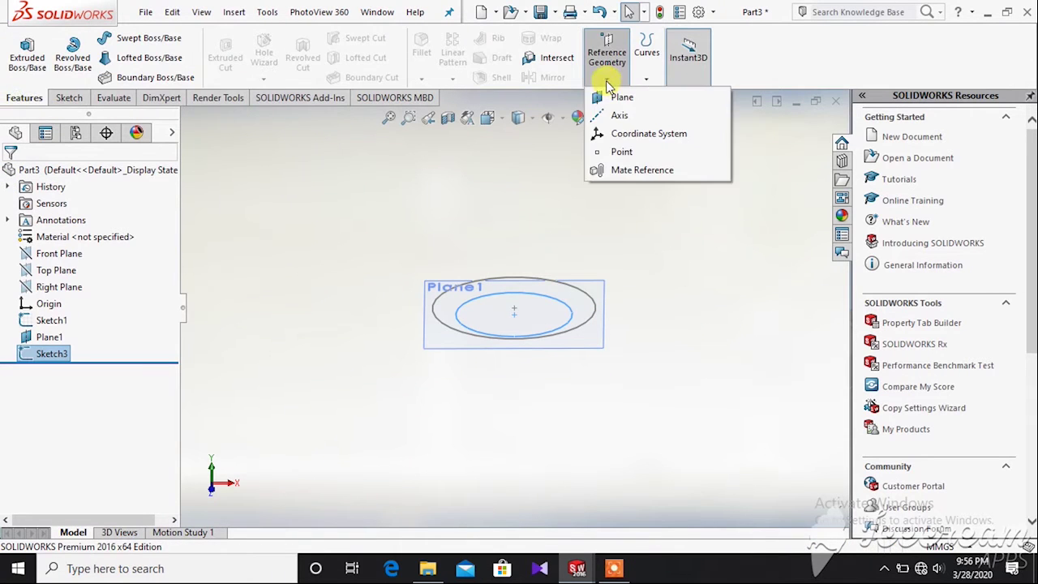
click(618, 97)
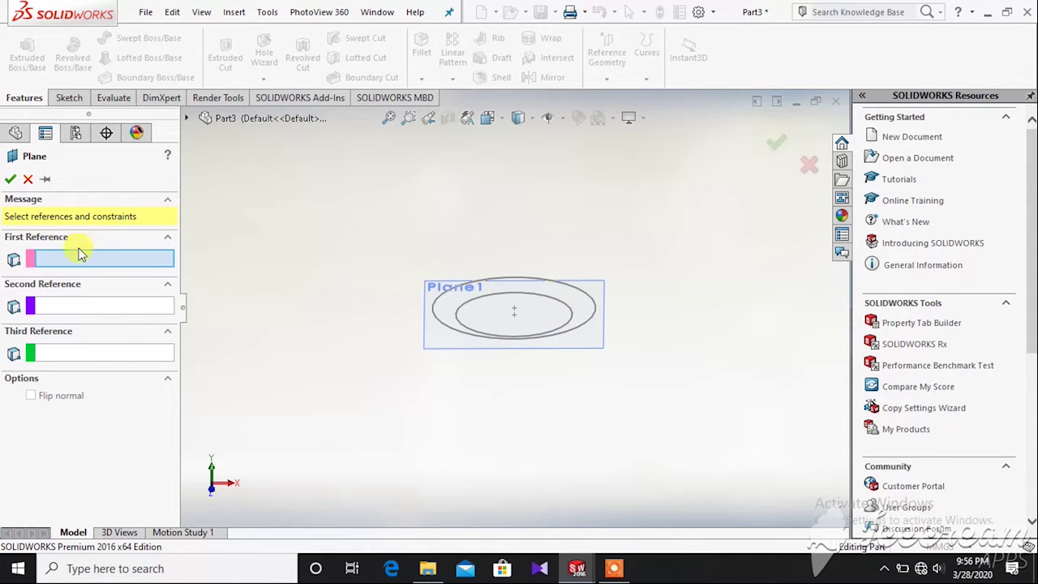
click(184, 120)
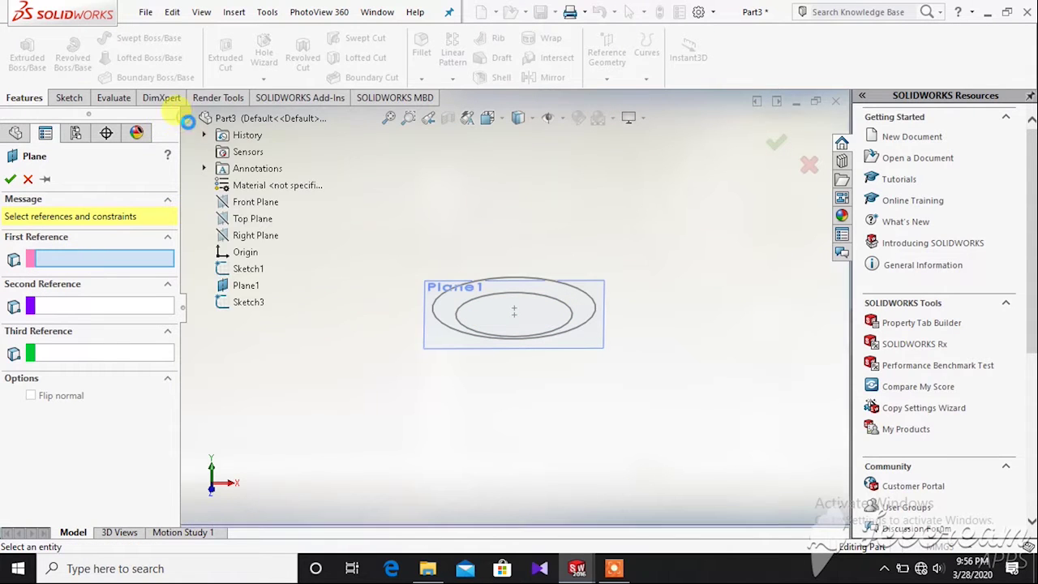
click(243, 220)
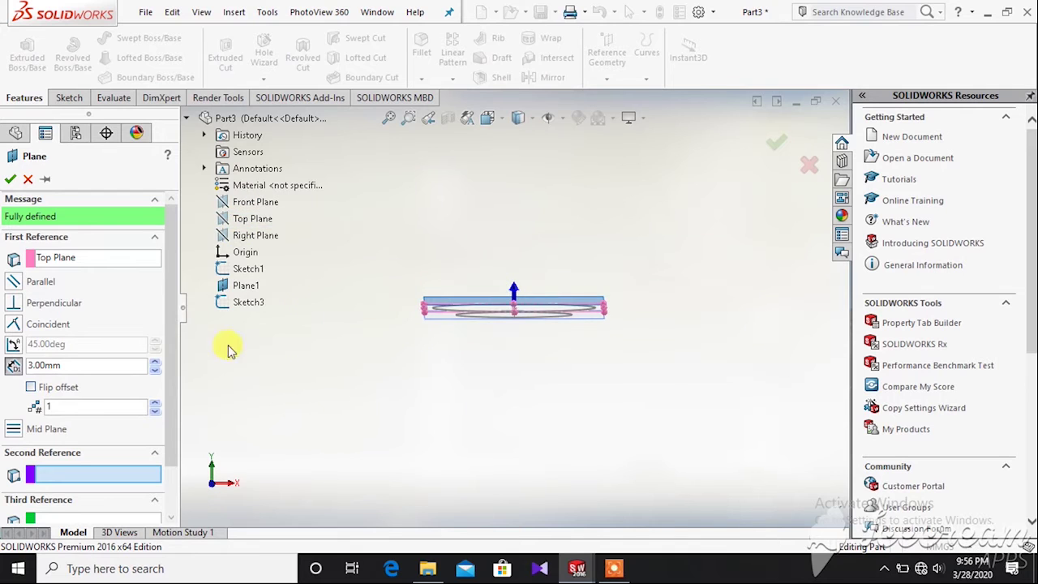
click(14, 366)
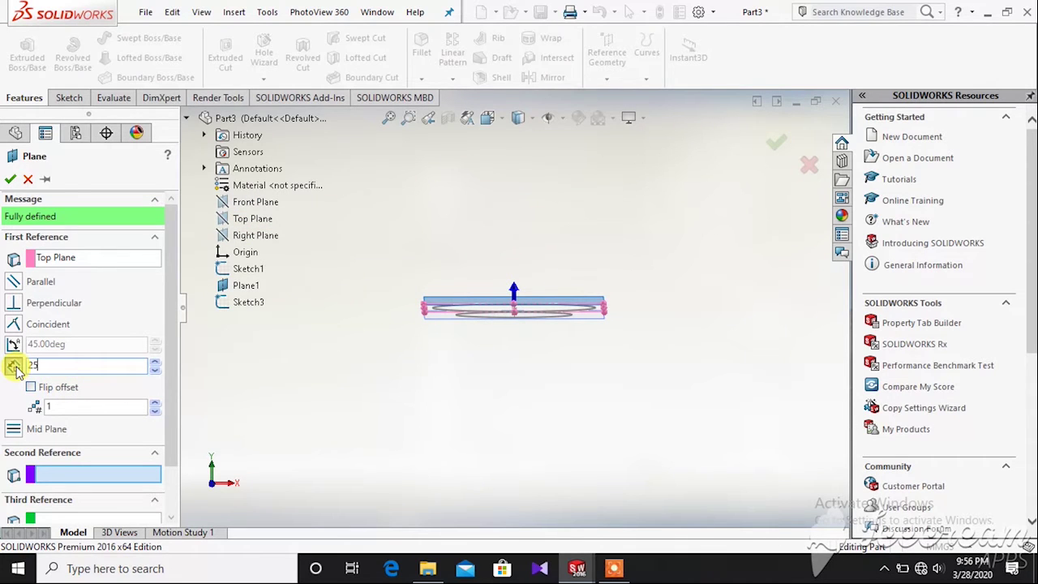
key(Return)
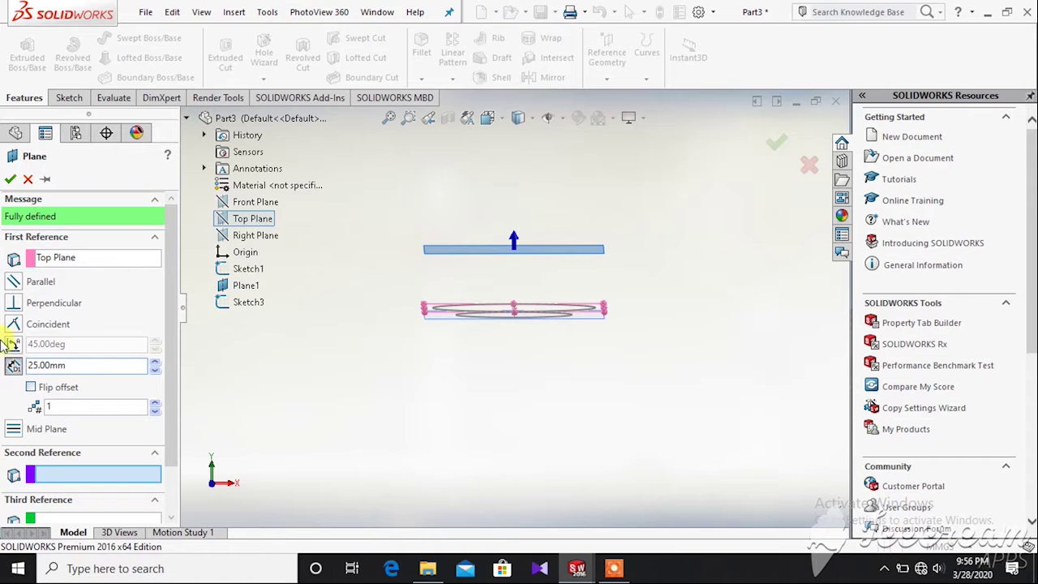
click(11, 180)
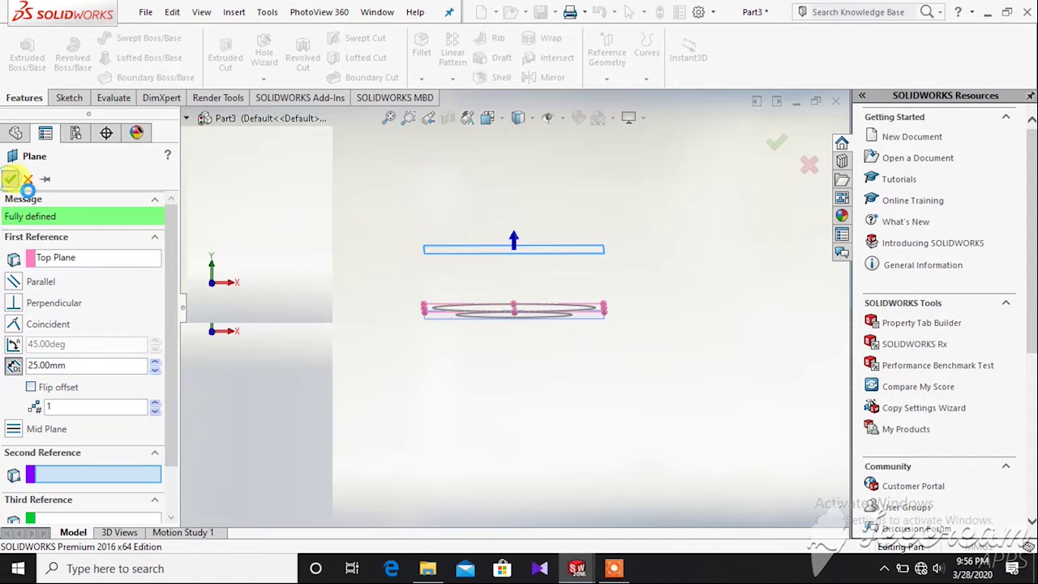
Step: Start a sketch on Plane2 and draw a circle of about 53 mm diameter centred on the origin
click(69, 97)
click(21, 51)
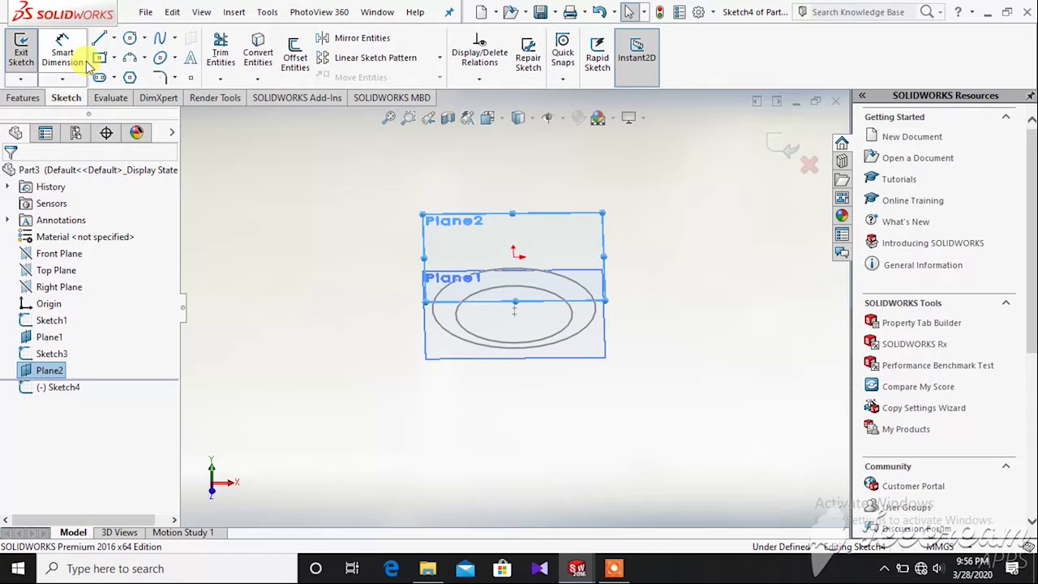
click(130, 38)
click(513, 257)
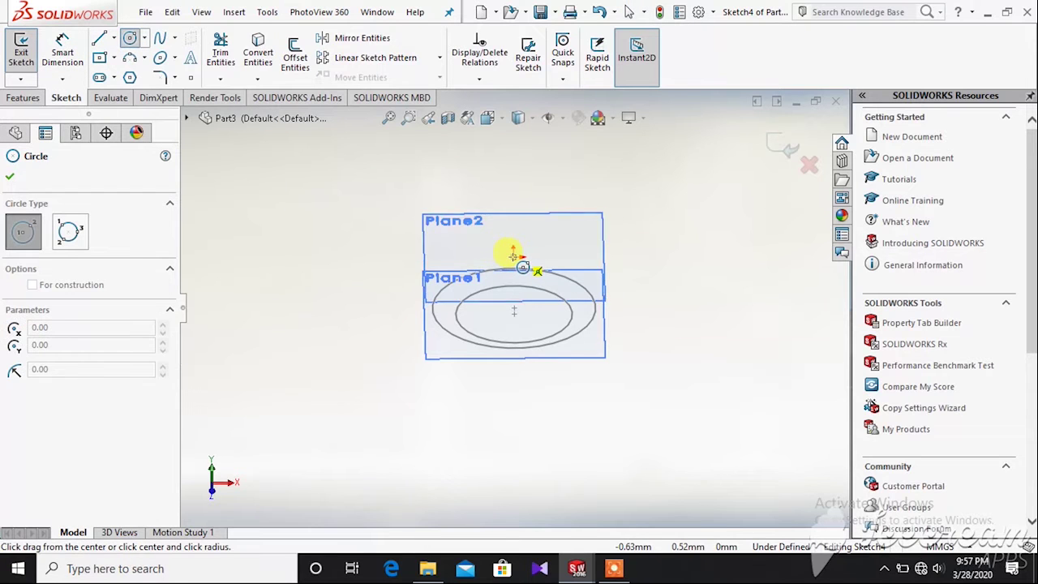
click(573, 245)
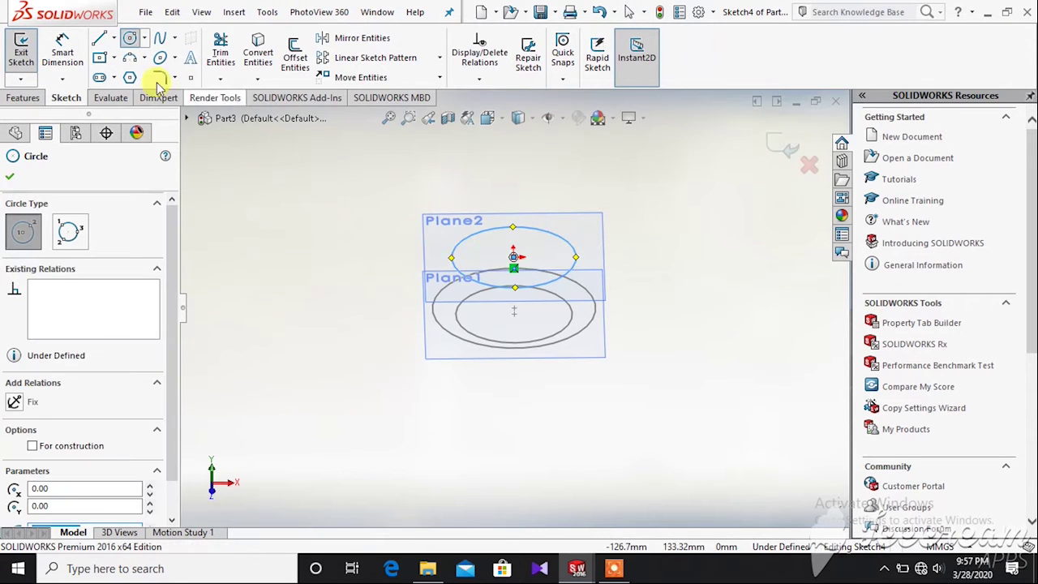
Step: Dimension the Plane2 circle's diameter to 85 mm and exit the sketch
click(62, 50)
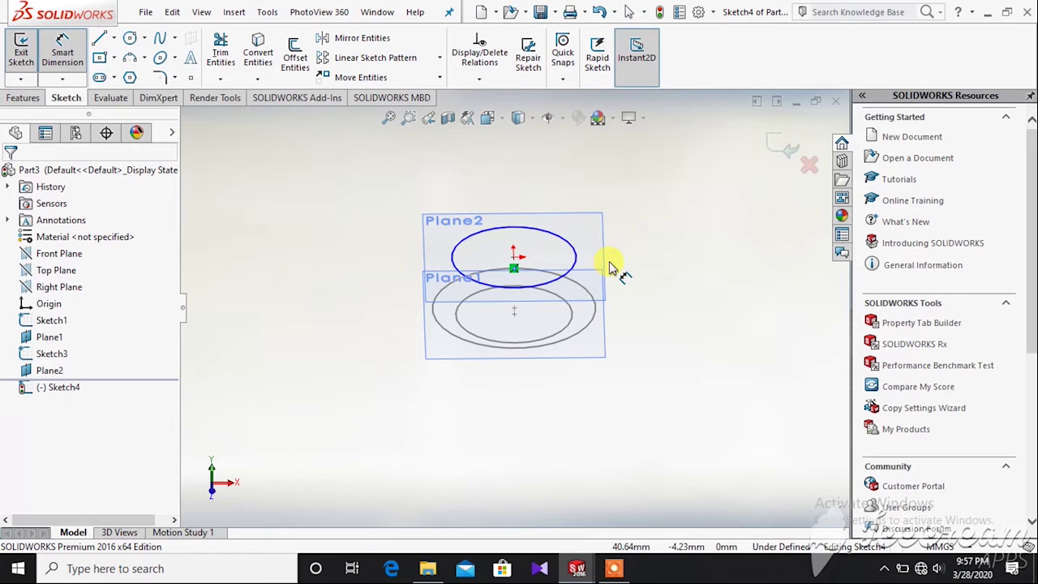
click(575, 257)
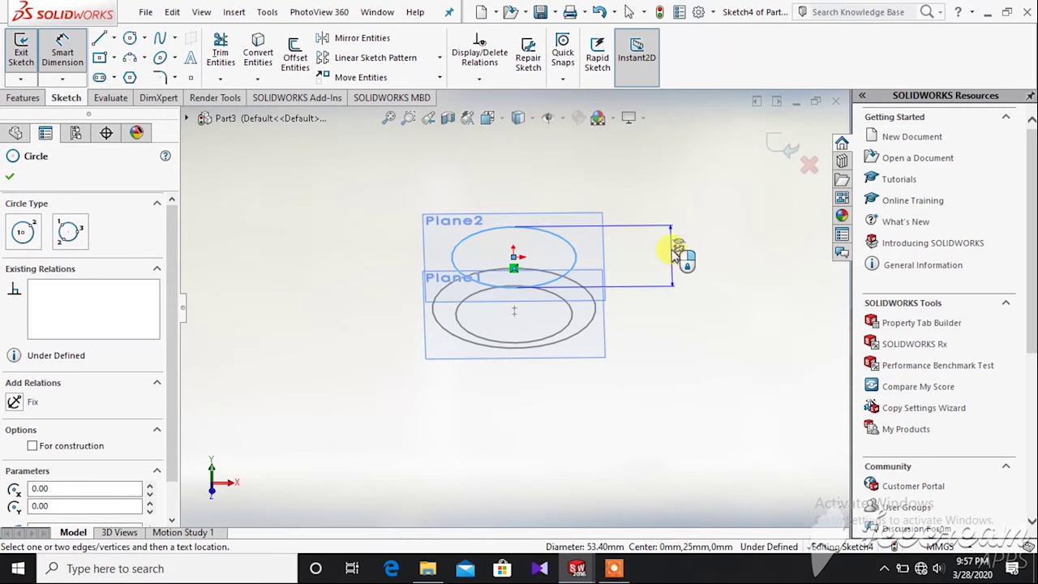
click(675, 254)
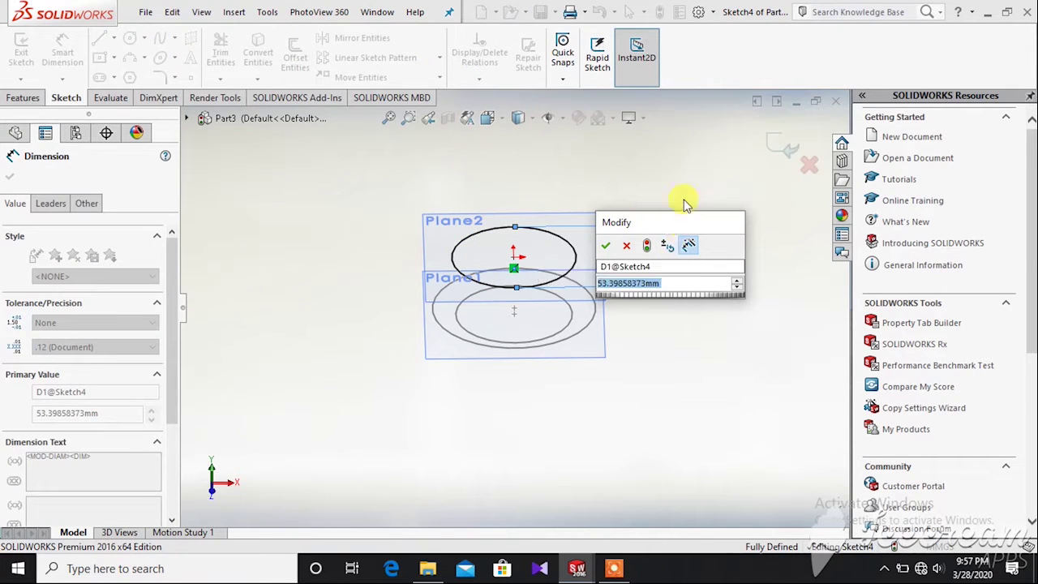
text(85)
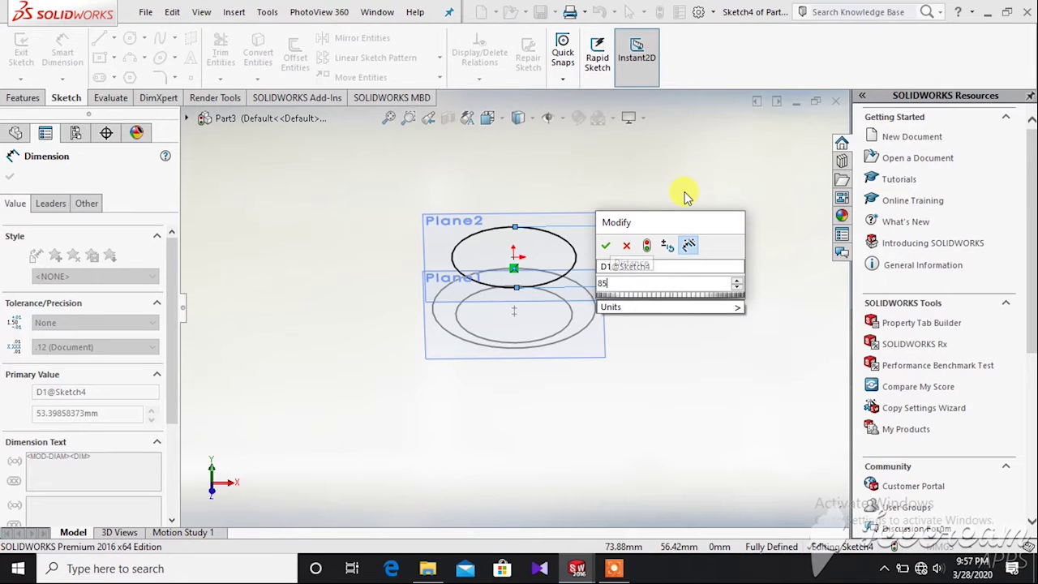
key(Return)
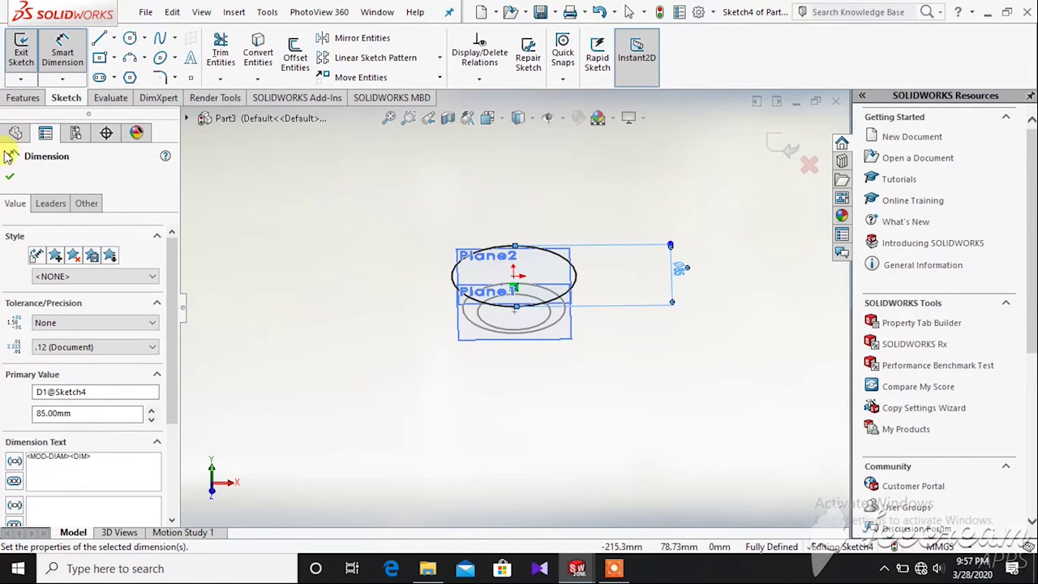
click(10, 175)
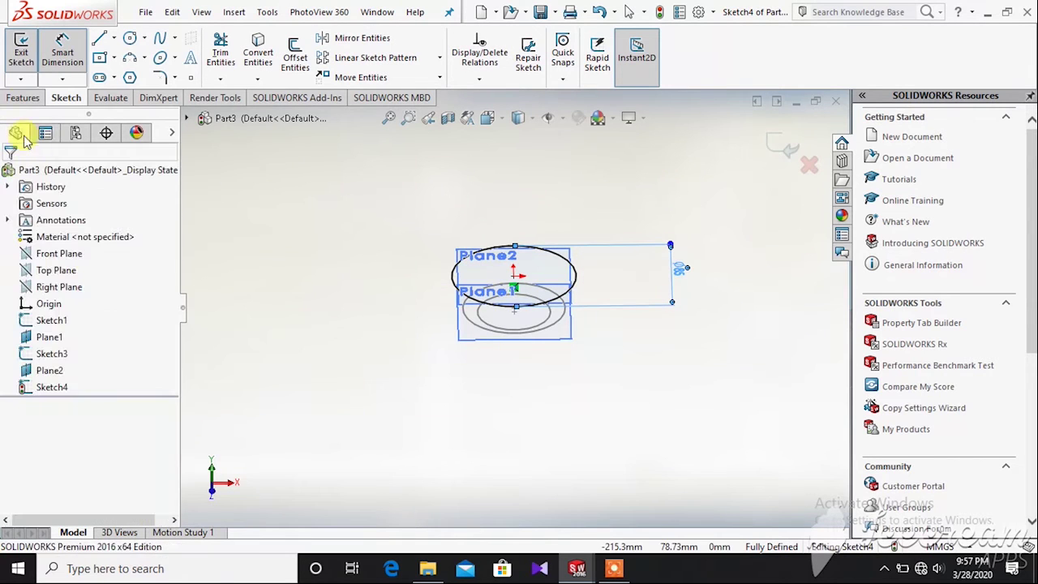
click(21, 52)
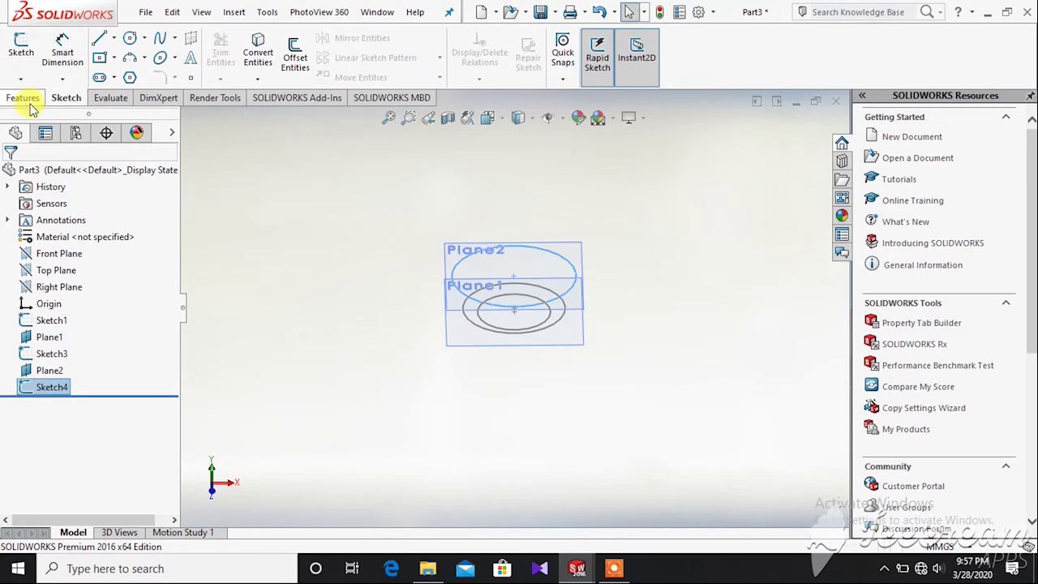
Step: Create a reference plane offset 125 mm above the Top Plane
click(24, 97)
click(607, 78)
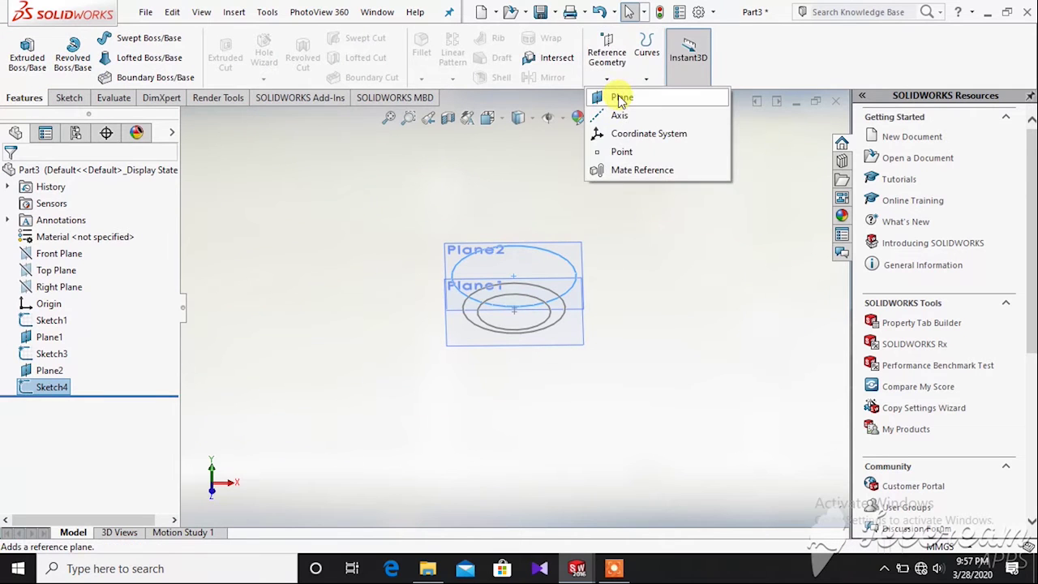
click(614, 97)
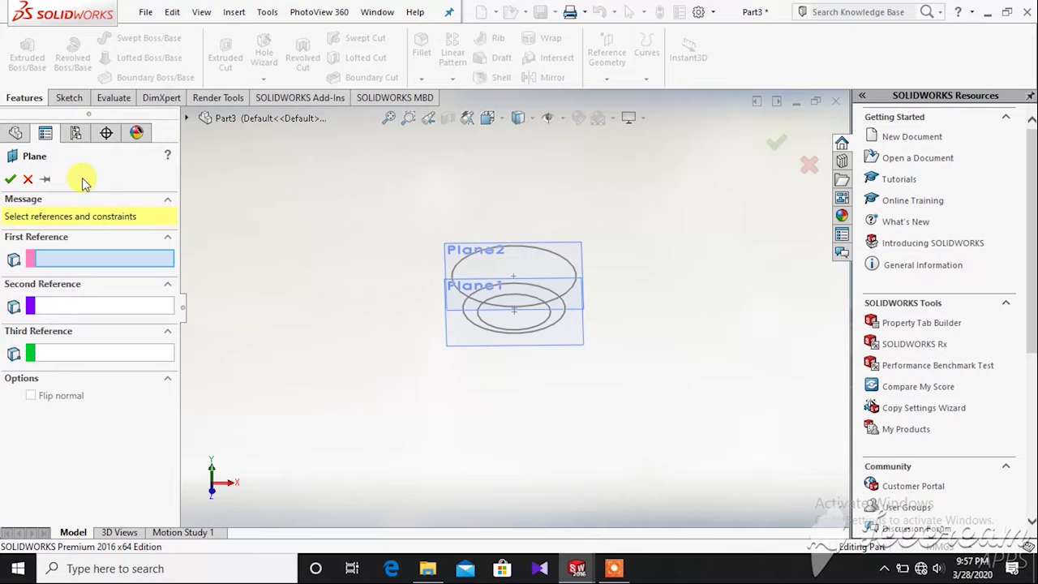
click(186, 118)
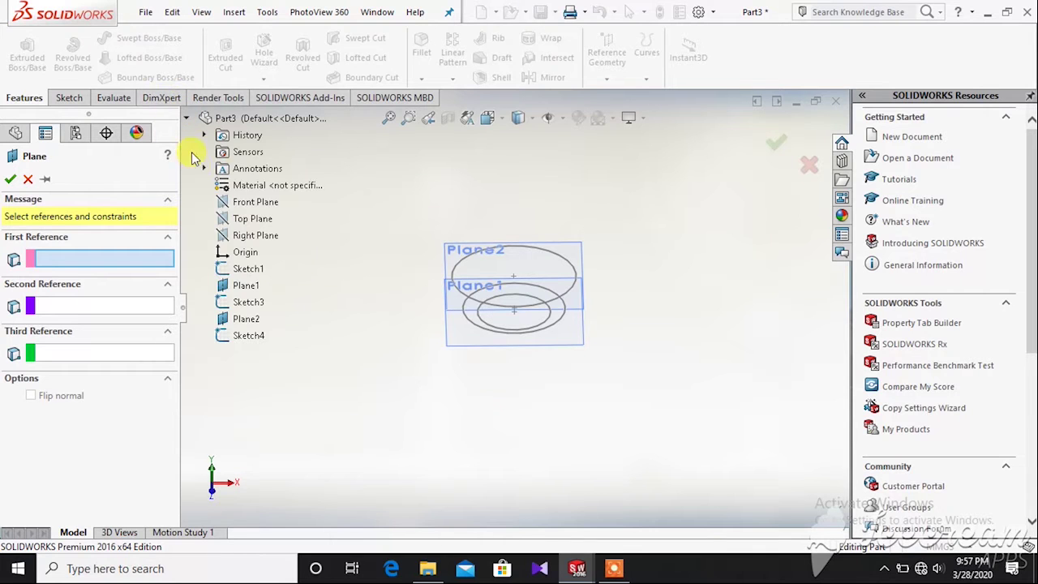
click(251, 221)
double_click(71, 365)
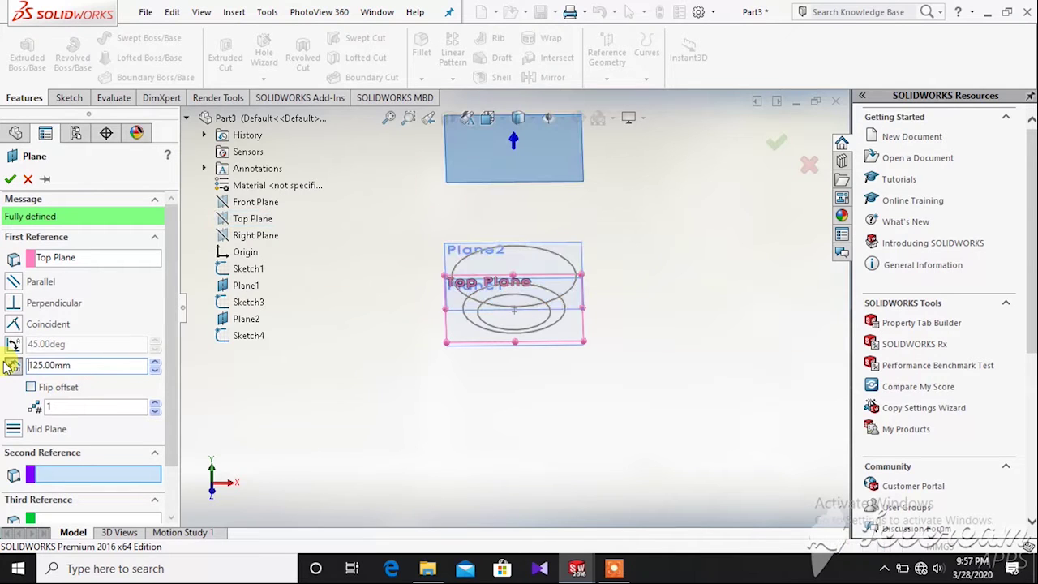
click(10, 179)
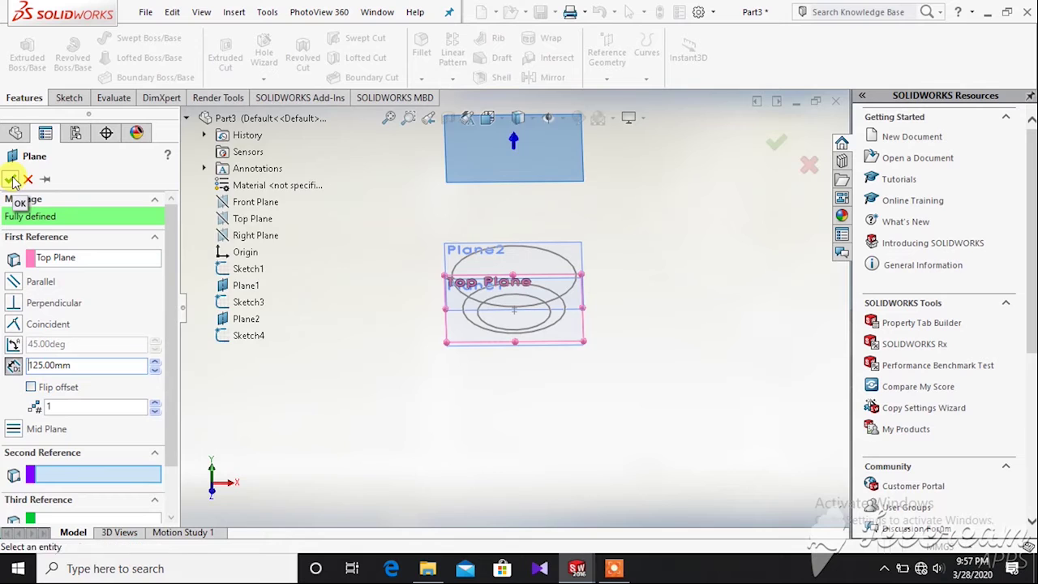
Step: Start a sketch on Plane3 and draw a circle of about 57 mm diameter centred on the origin
click(69, 97)
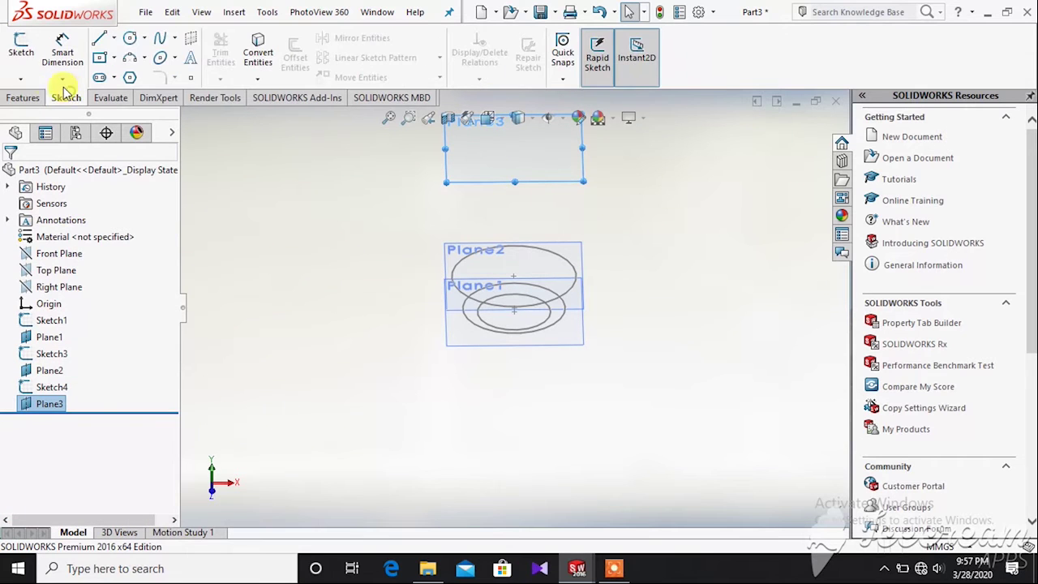
click(21, 50)
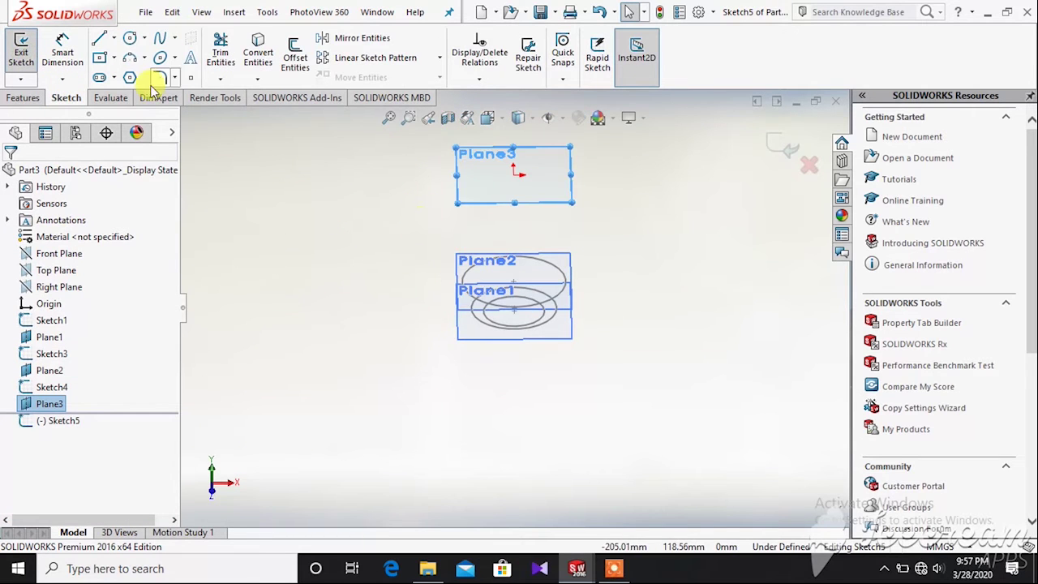
click(130, 39)
scroll(547, 208, down, 5)
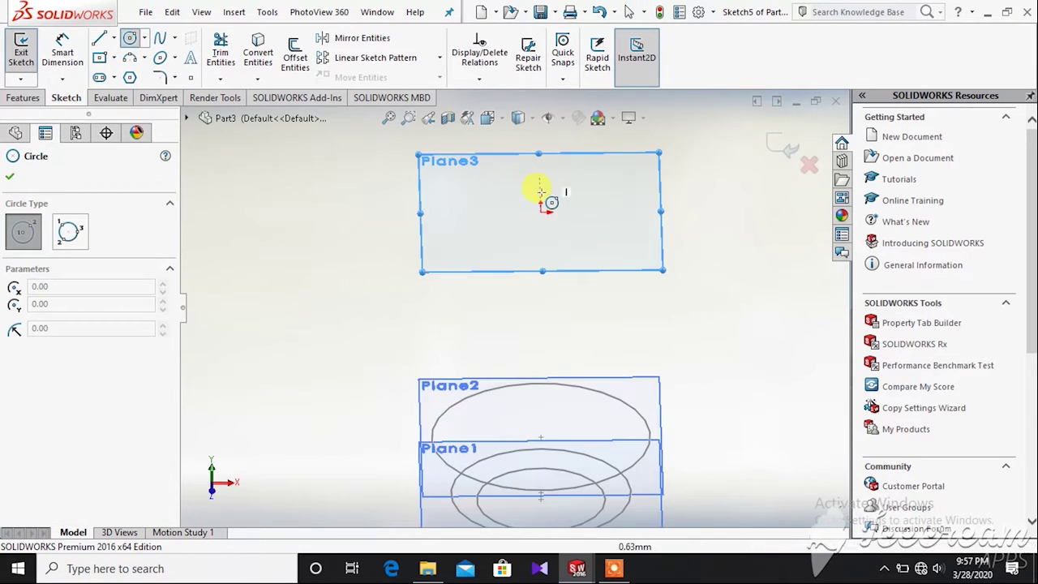
click(541, 211)
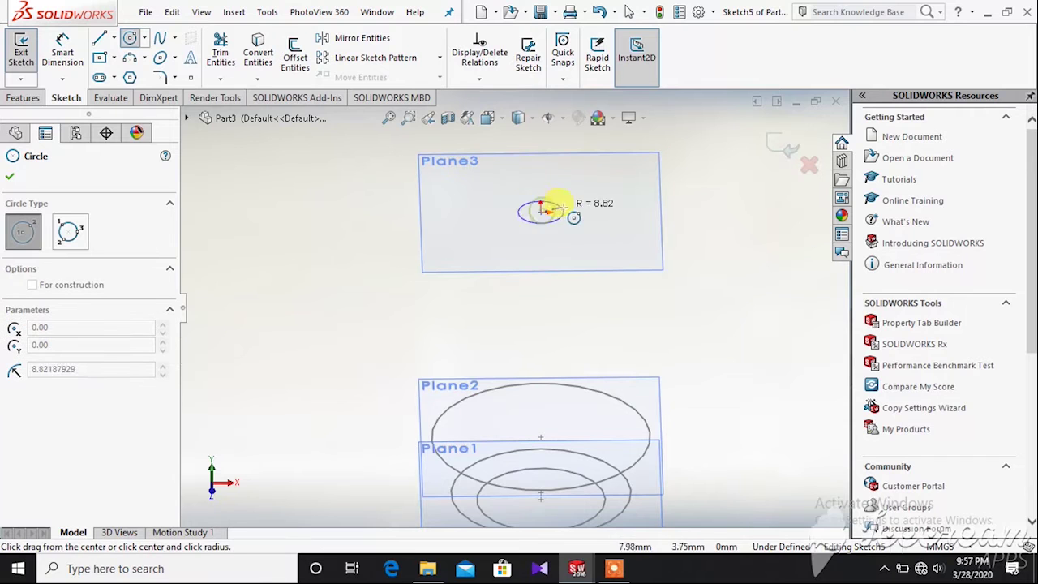
click(614, 212)
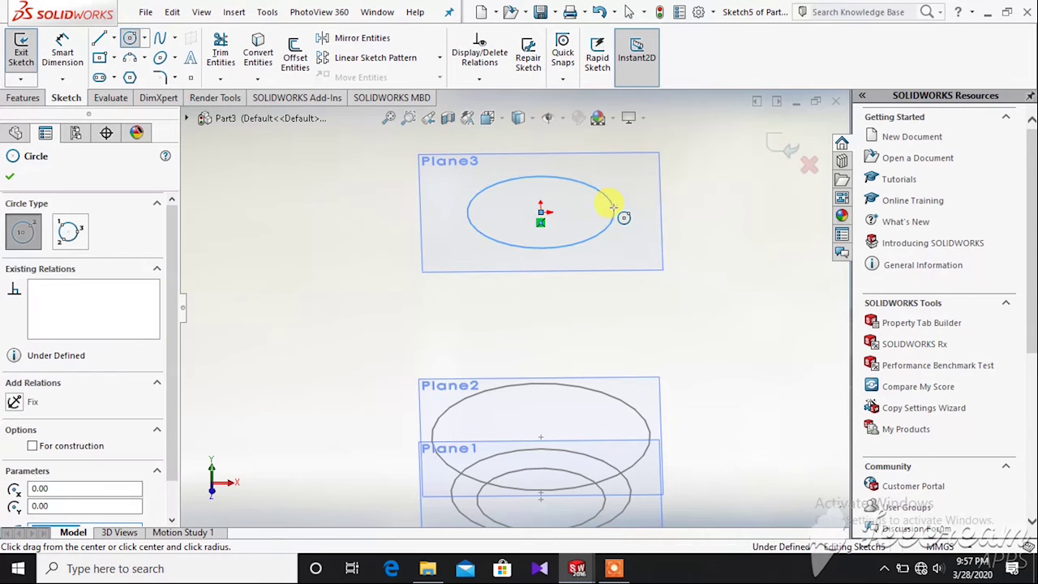
Step: Dimension the Plane3 circle's diameter to 70 mm and exit the sketch
click(63, 50)
click(614, 212)
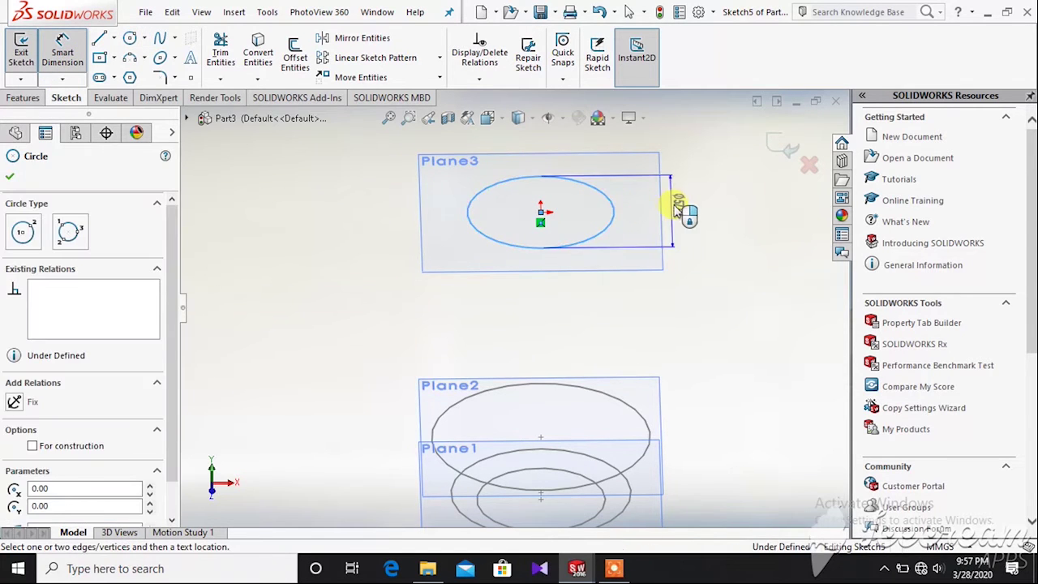
click(695, 212)
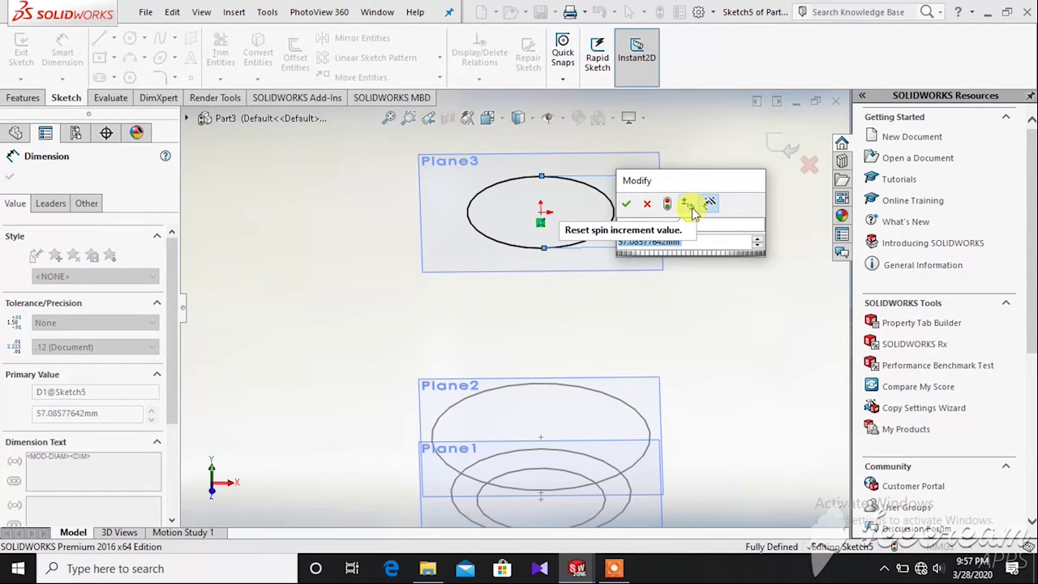
text(7)
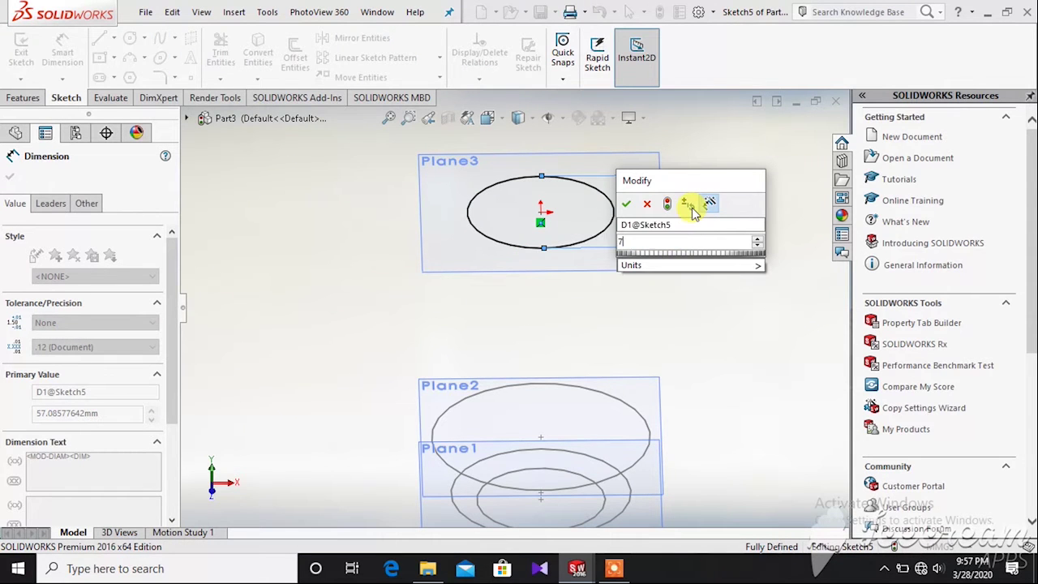
text(0)
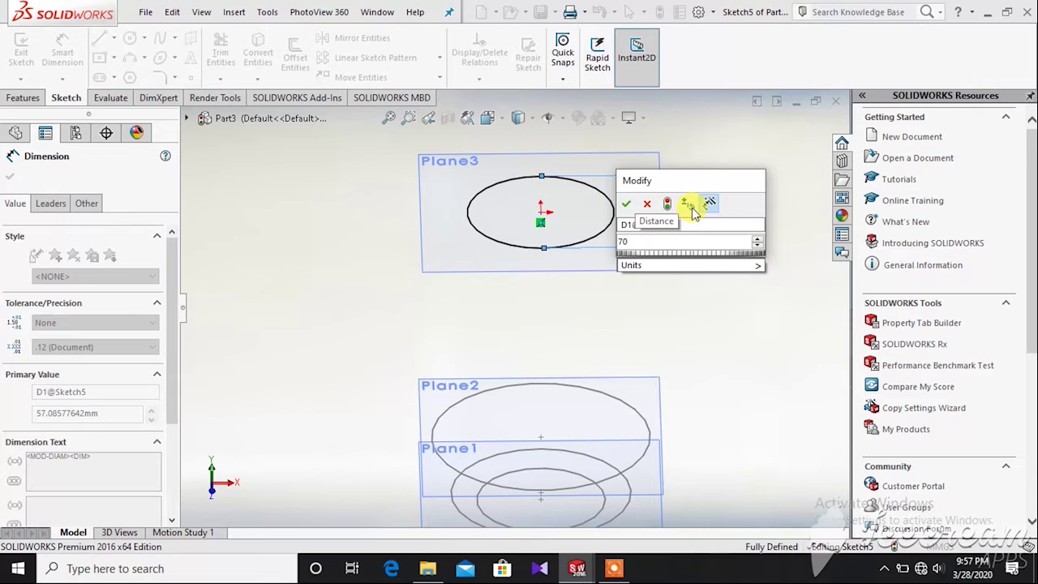
key(Return)
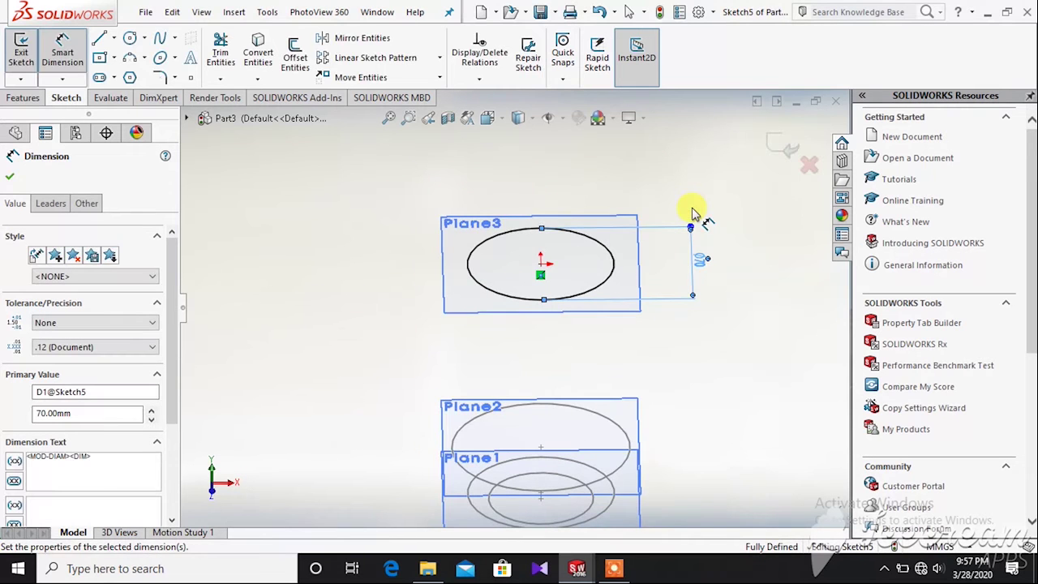
click(12, 176)
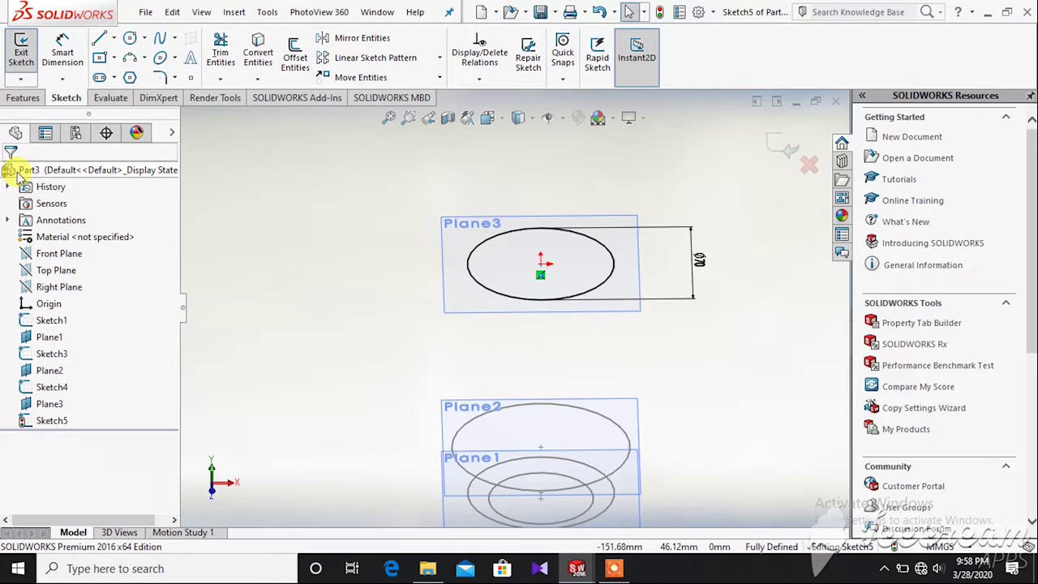
click(22, 52)
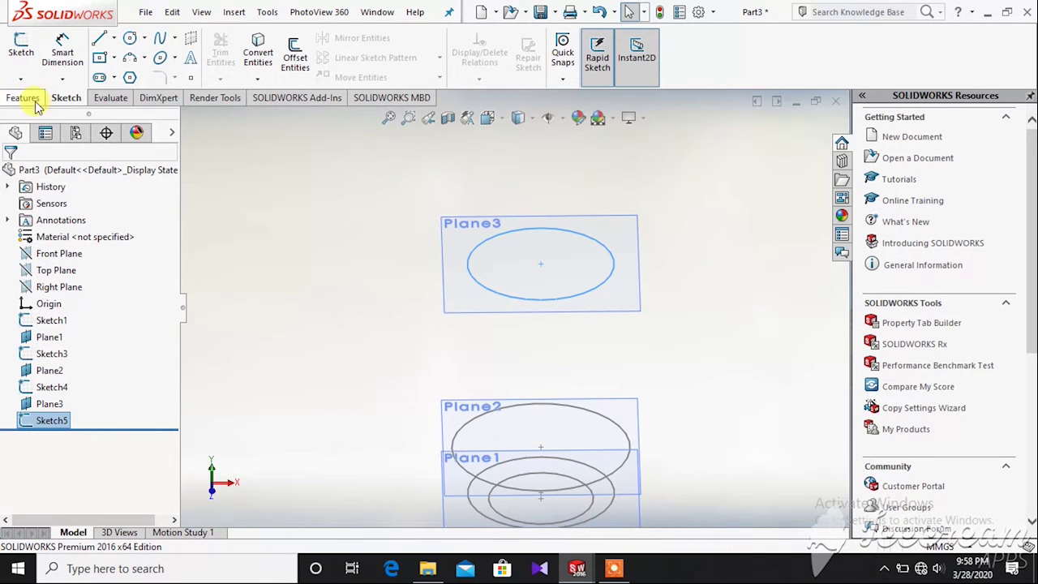
Step: Create a reference plane offset 65 mm above Plane3
click(26, 98)
click(605, 78)
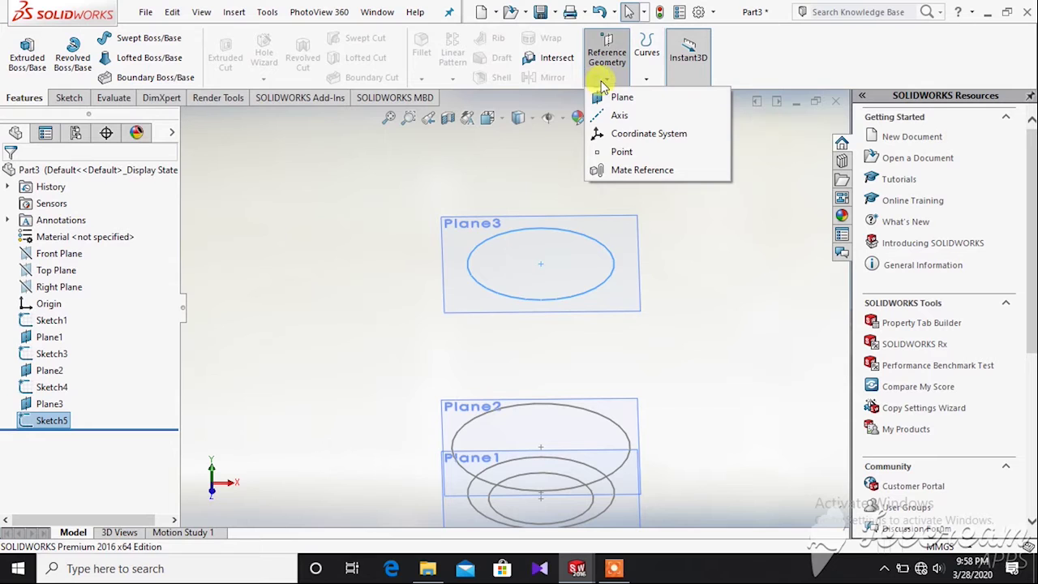
click(622, 98)
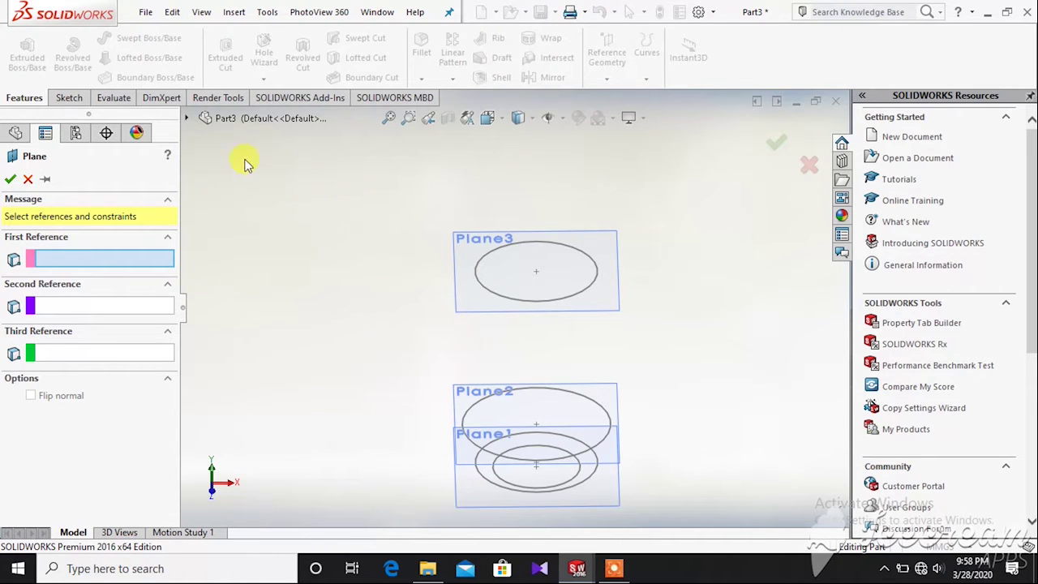
click(48, 260)
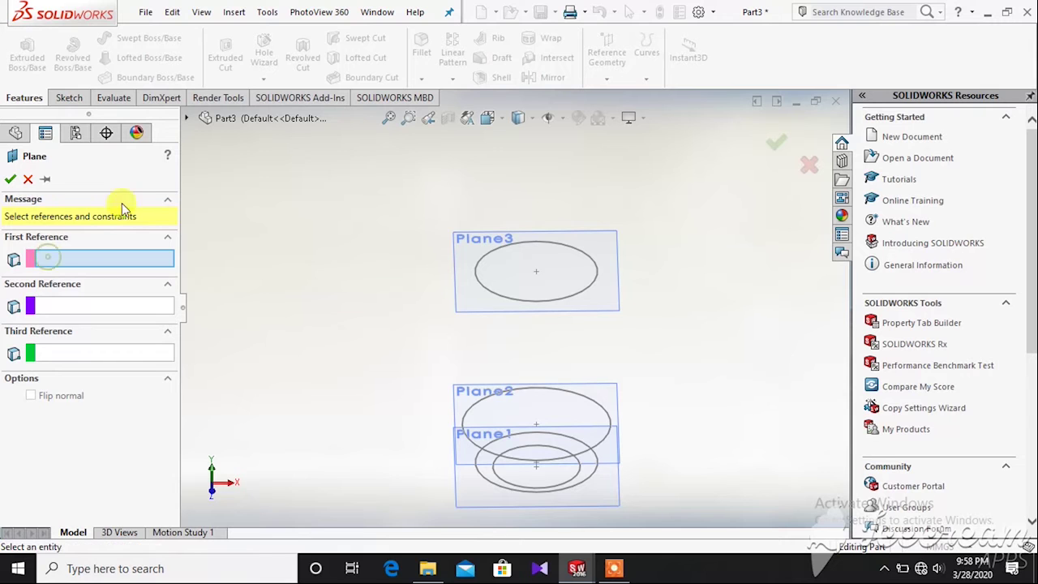
click(455, 267)
click(65, 365)
drag(71, 365, 24, 374)
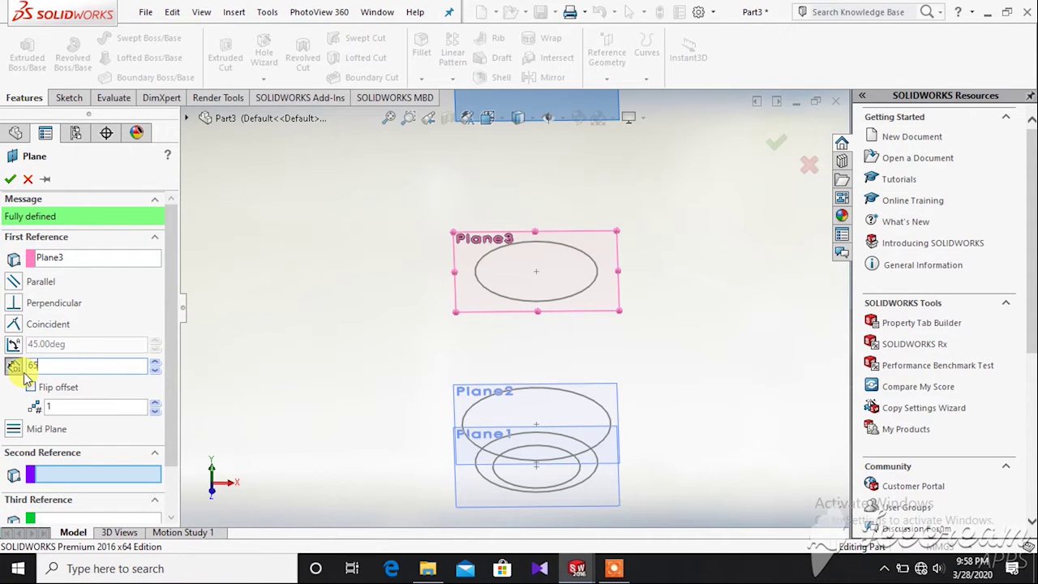
key(Return)
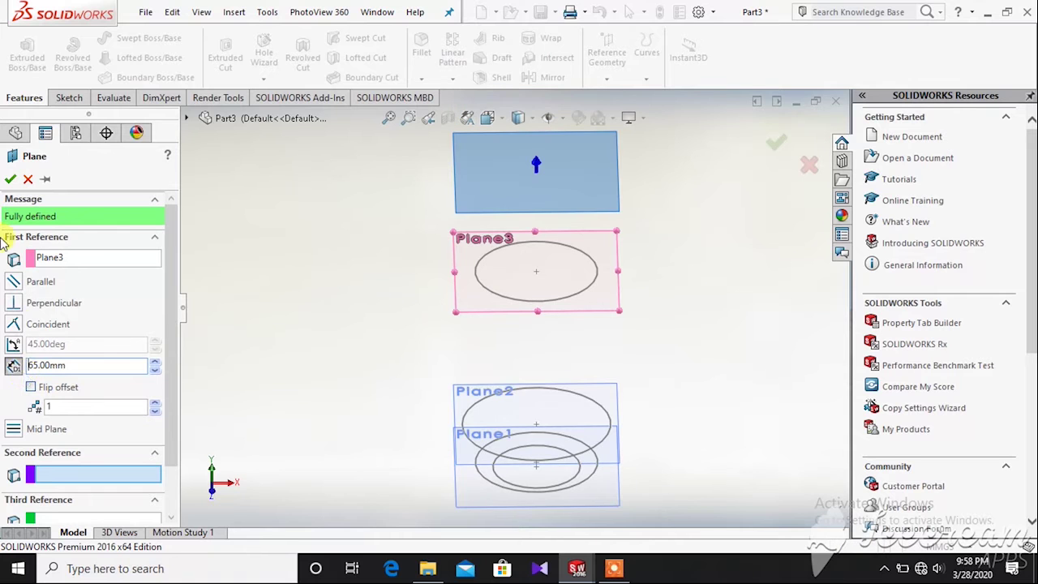
click(10, 179)
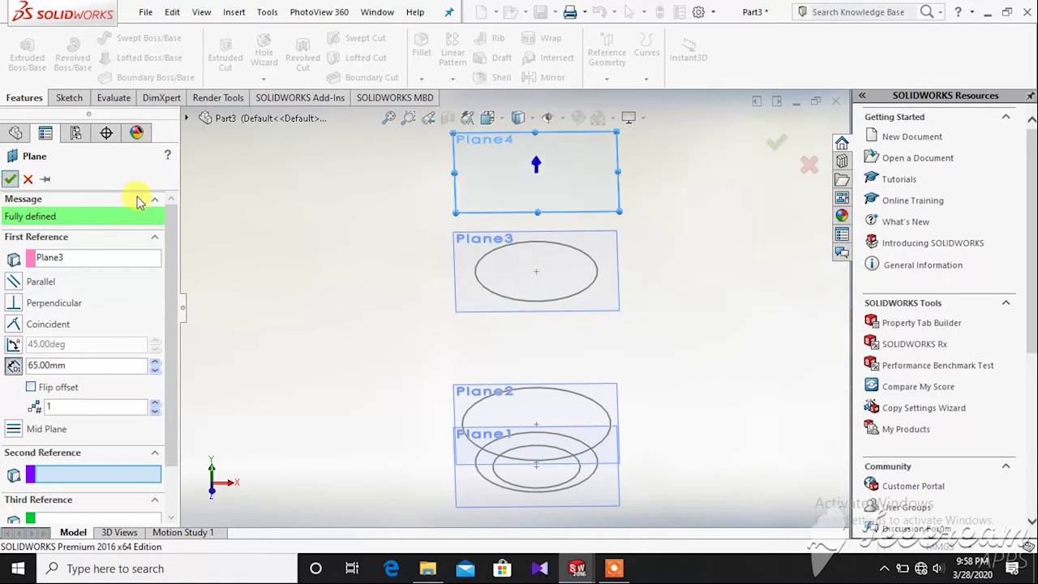
Step: Start a sketch on Plane4 and draw a circle of about 67 mm diameter centred on the origin
click(70, 98)
click(22, 50)
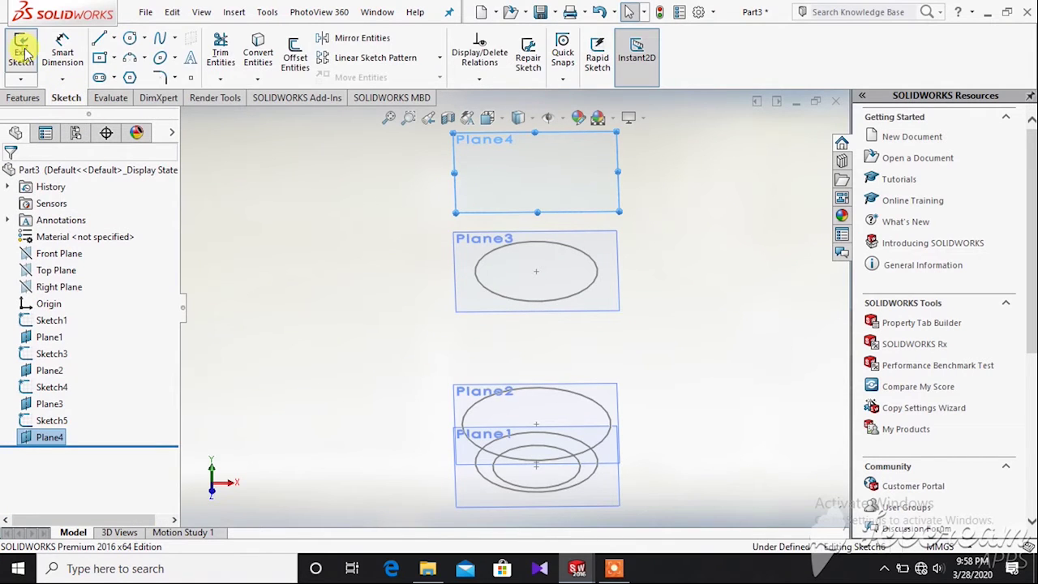
click(66, 52)
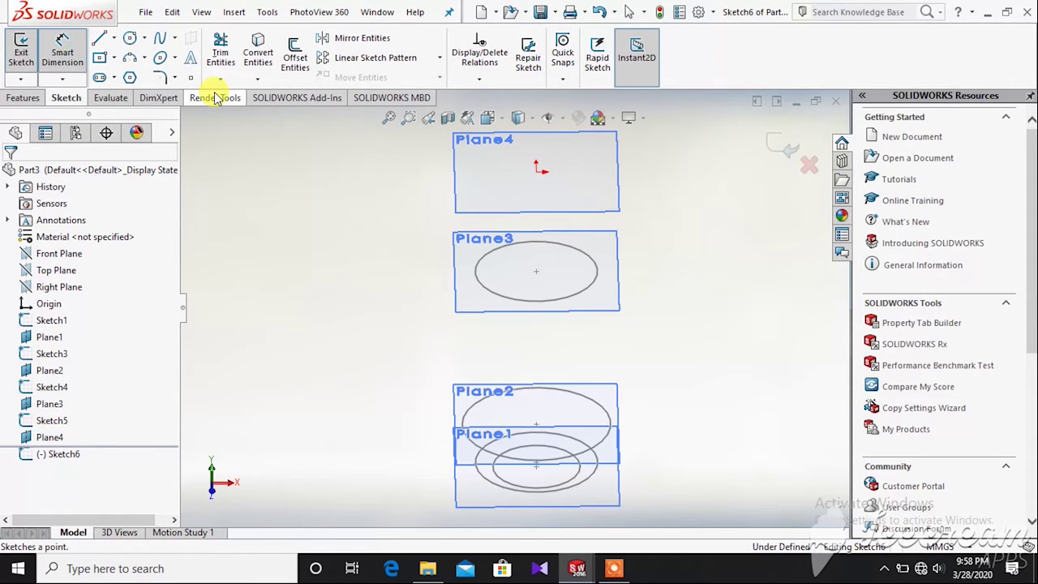
click(63, 48)
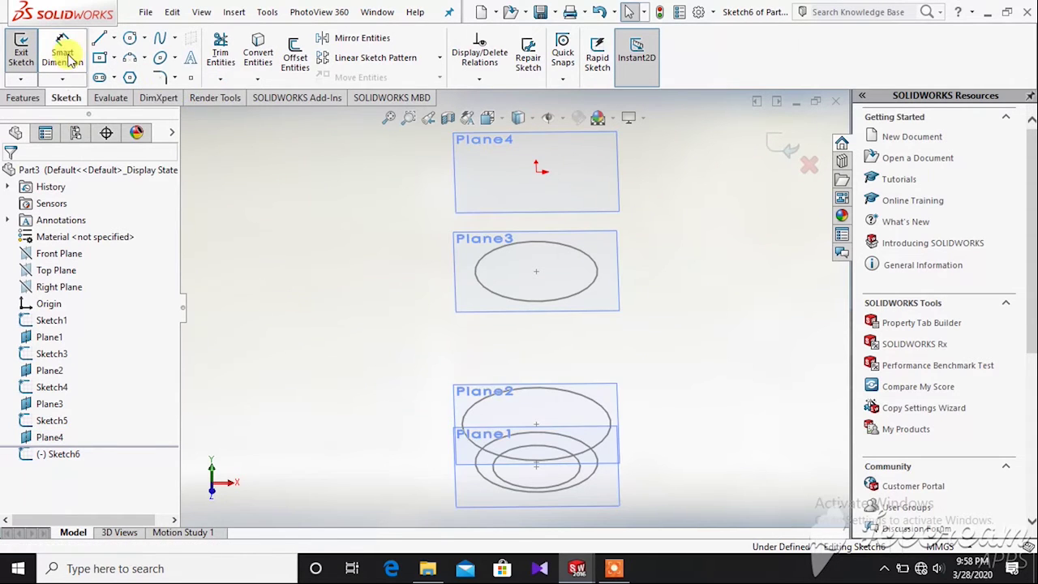
click(129, 38)
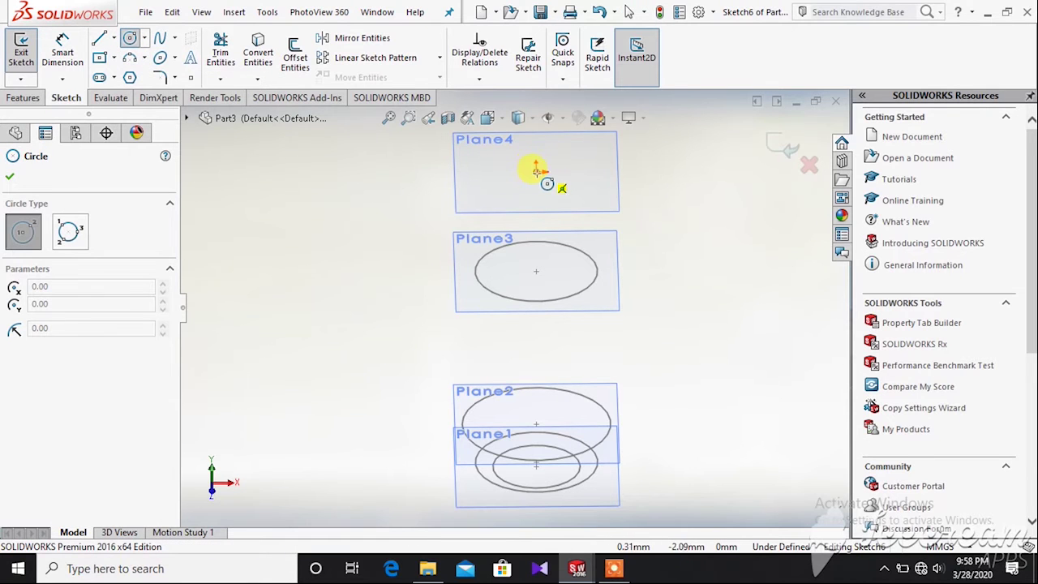
click(535, 171)
click(589, 158)
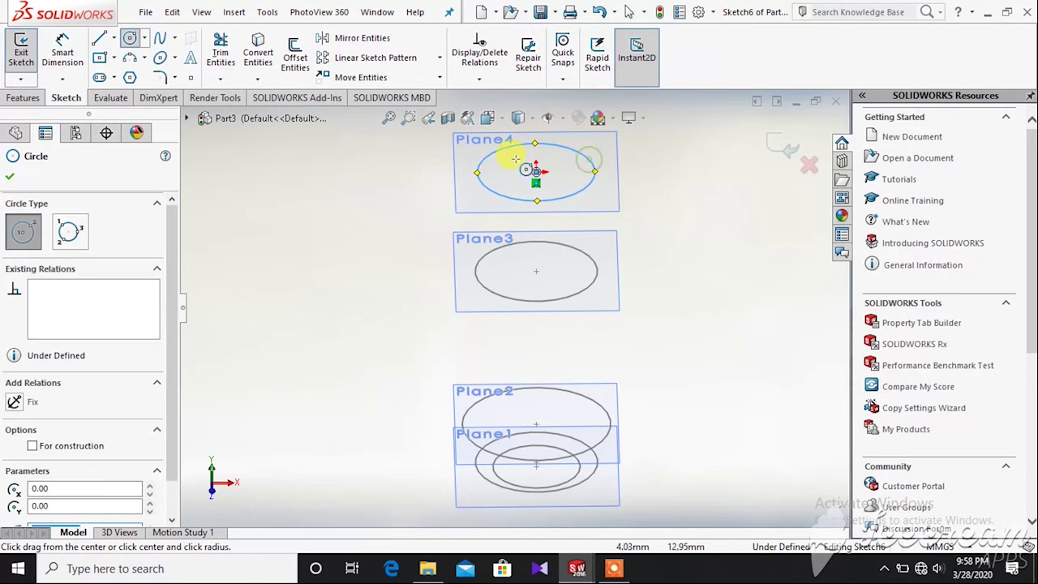
Step: Dimension the Plane4 circle's diameter to 90 mm
click(63, 50)
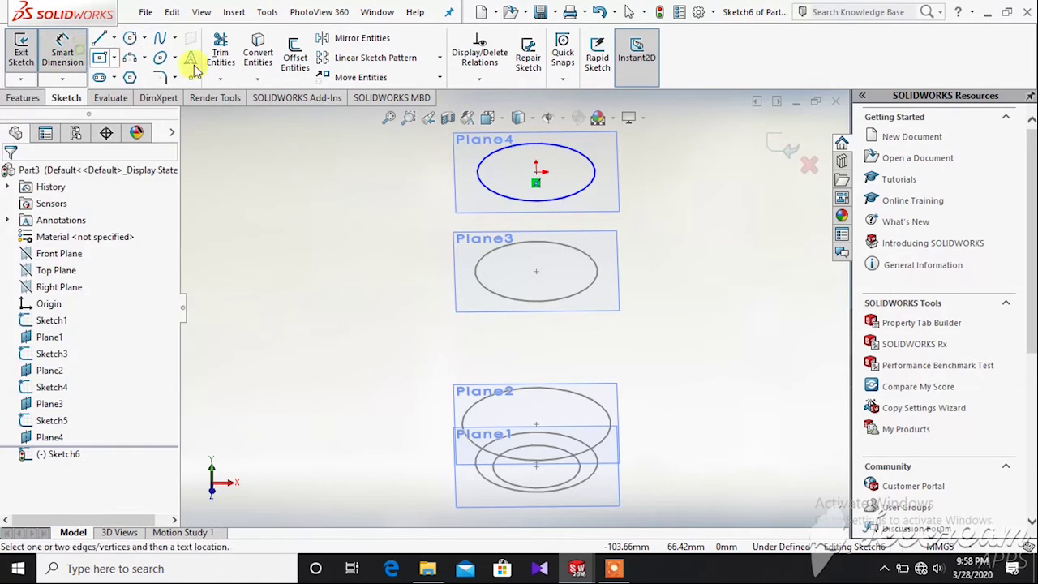
click(596, 172)
click(679, 174)
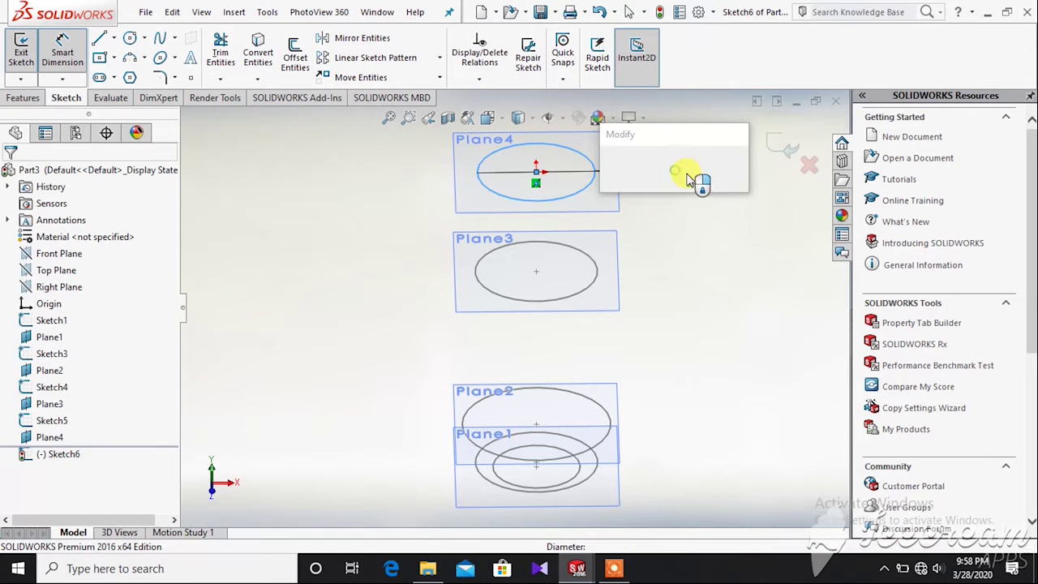
text(90)
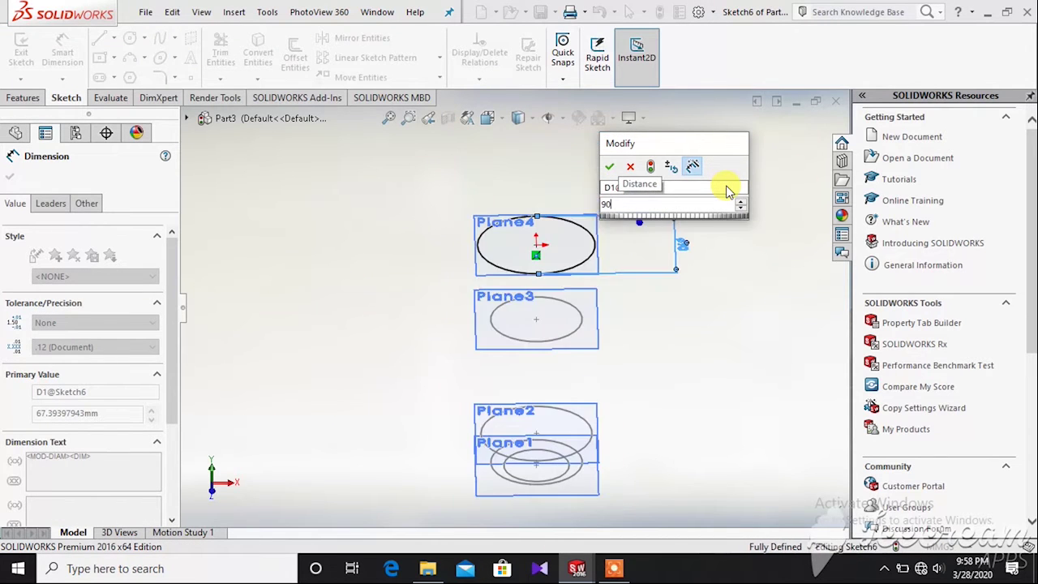
key(Return)
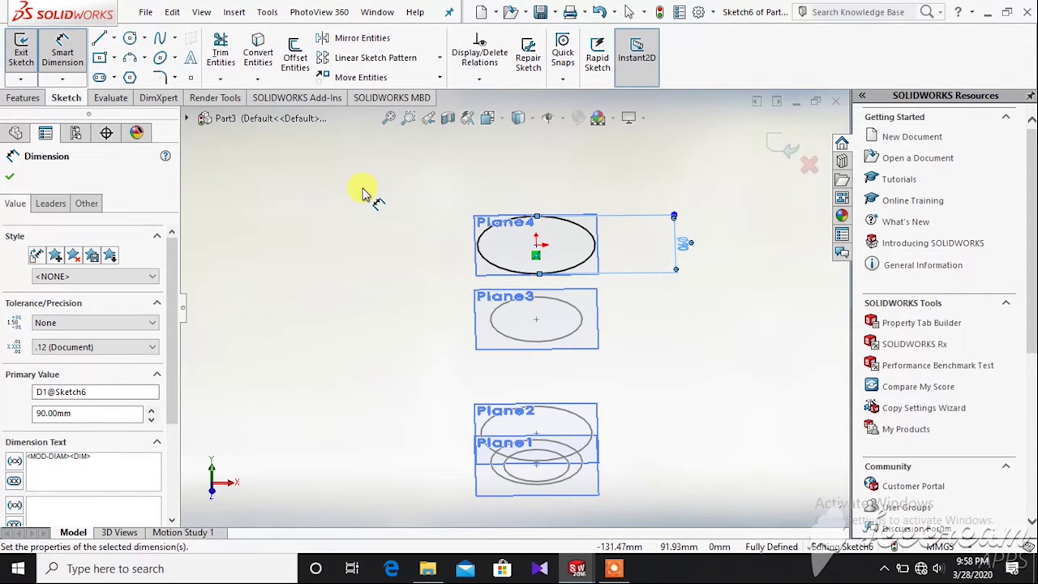
click(9, 177)
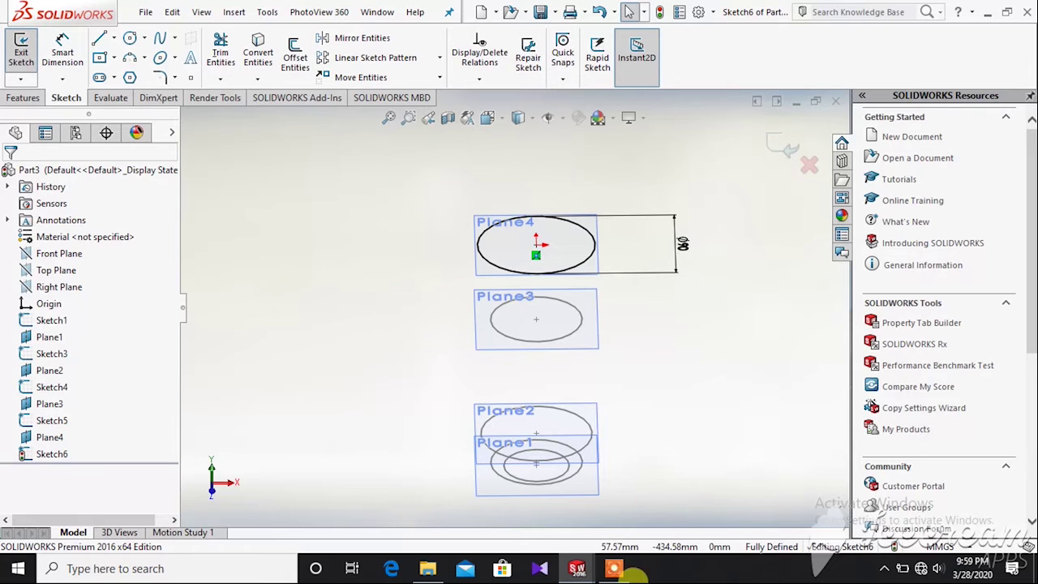
click(618, 571)
click(558, 545)
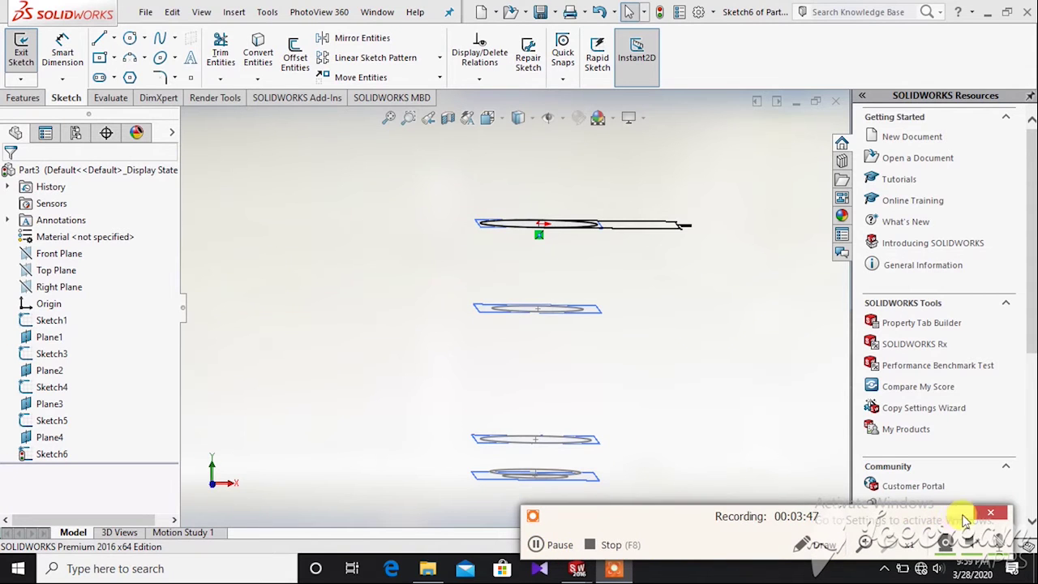
click(989, 513)
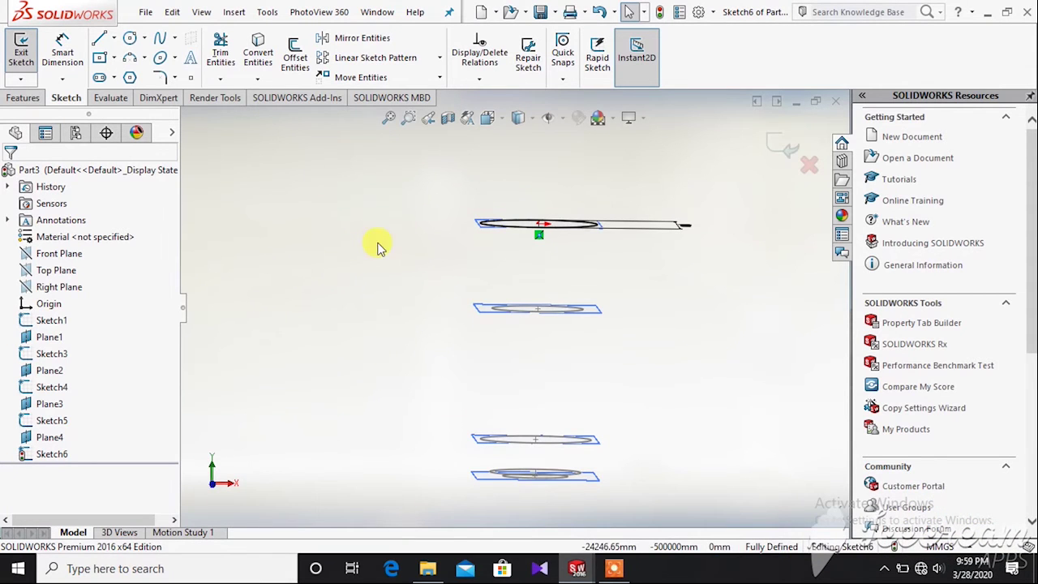
Step: Exit the Plane4 sketch and create a reference plane offset 60 mm above Plane4
middle_drag(230, 154, 239, 200)
click(20, 55)
click(23, 97)
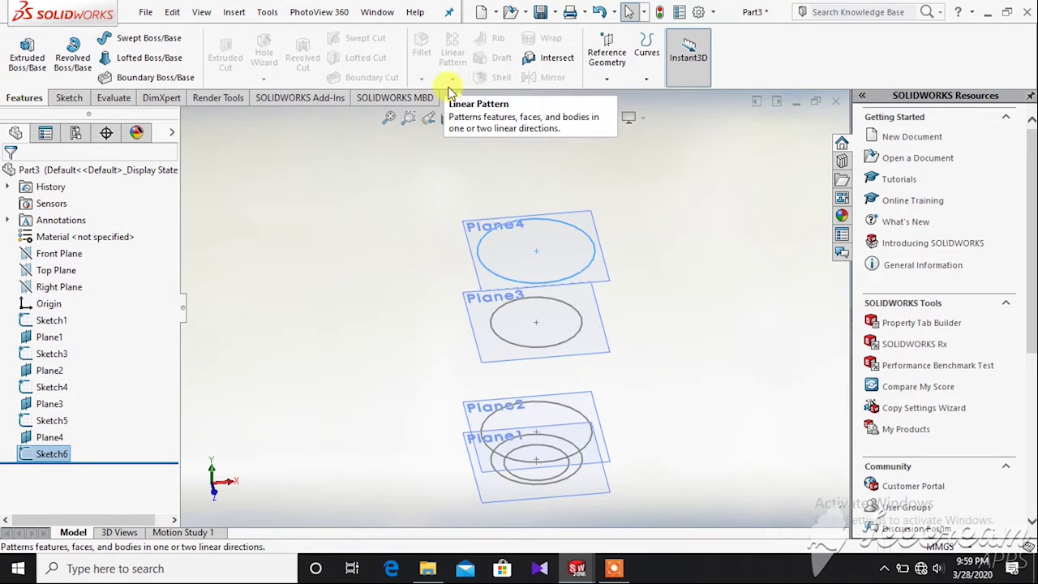
click(607, 81)
click(616, 98)
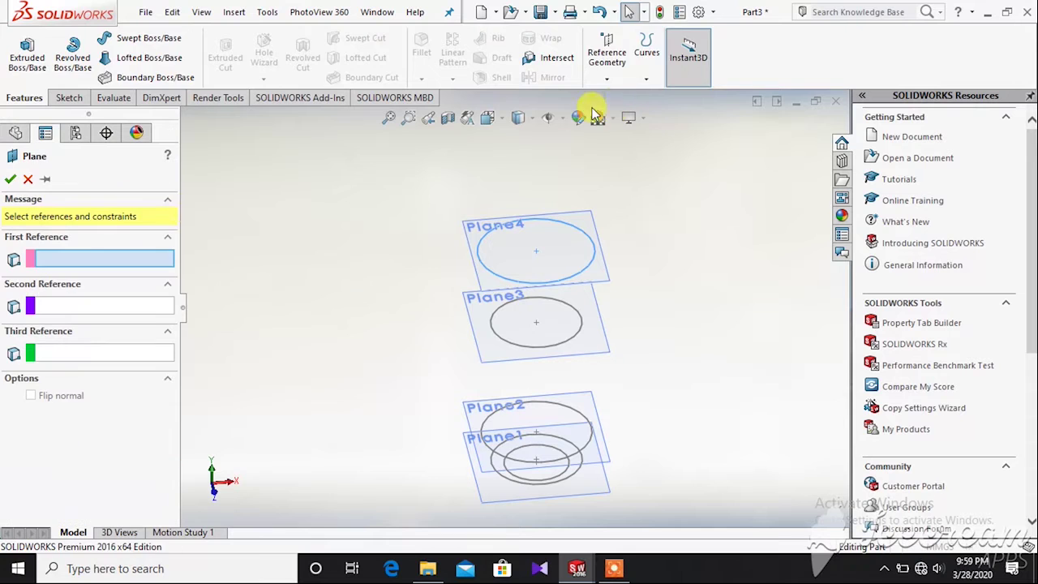
click(475, 265)
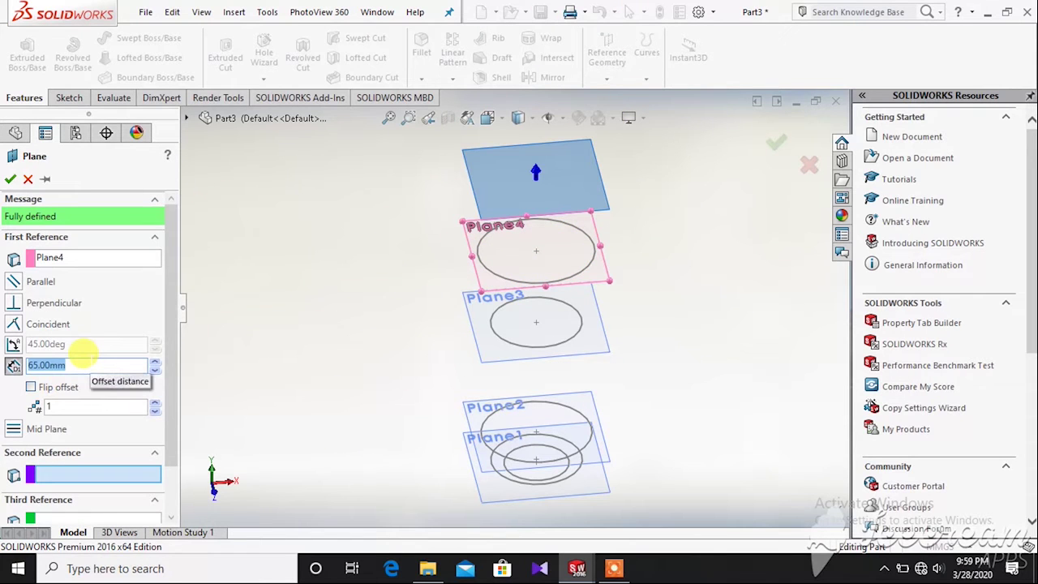
text(60)
key(Return)
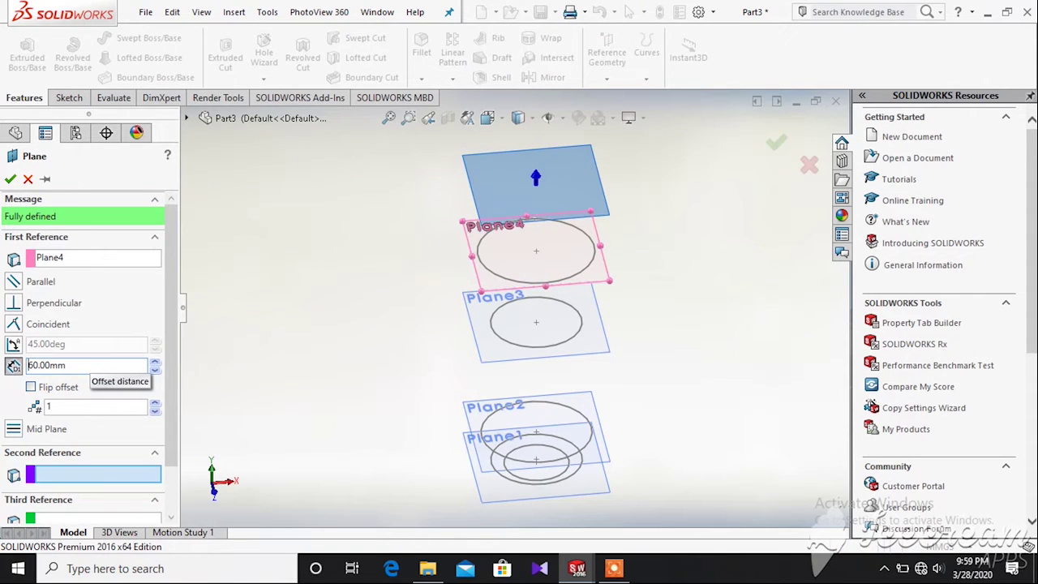
click(10, 178)
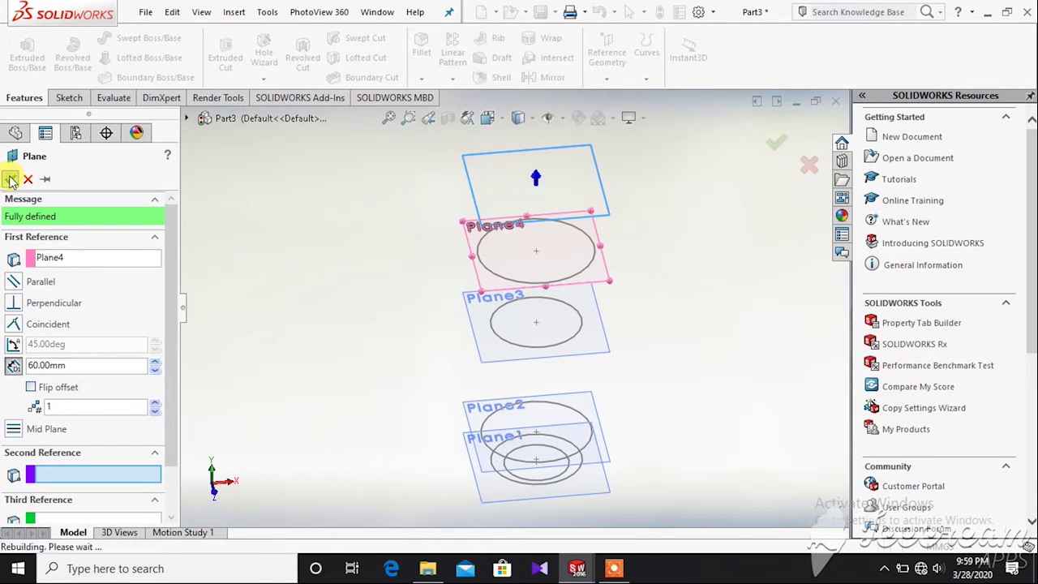
Step: Start a sketch on Plane5 and draw a circle of about 64 mm diameter centred on the origin
click(68, 97)
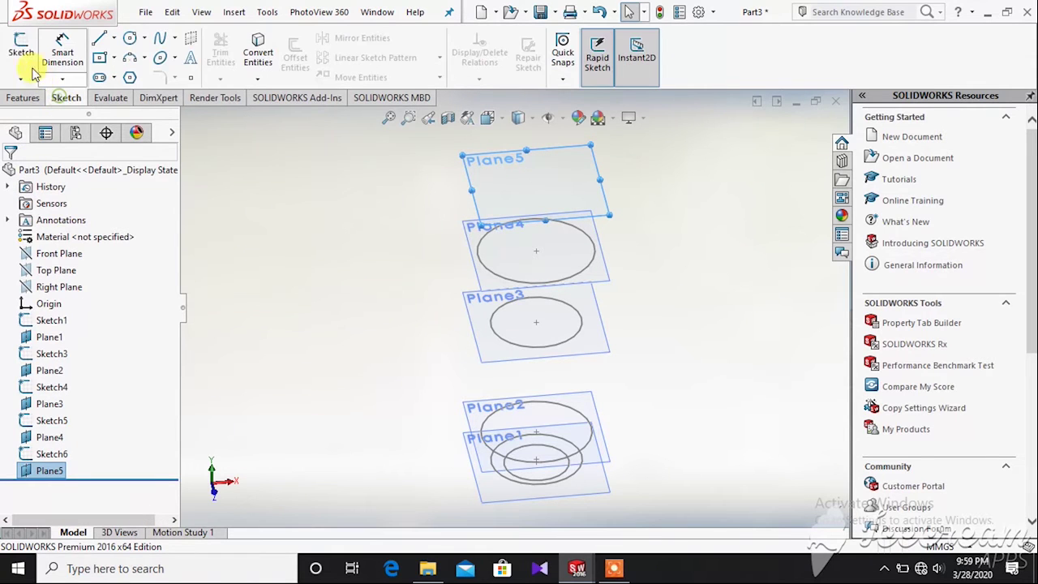
click(23, 50)
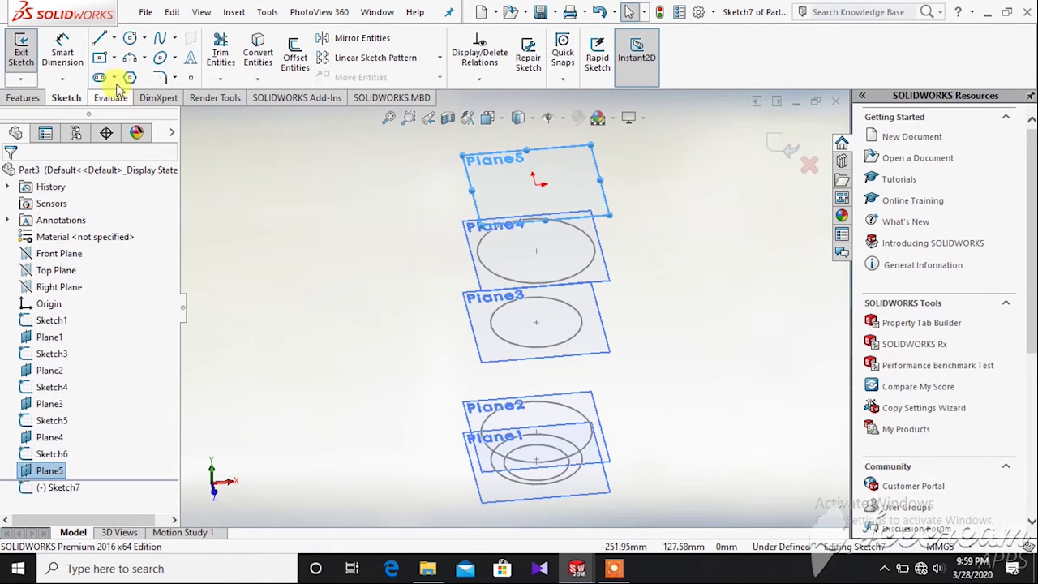
click(129, 42)
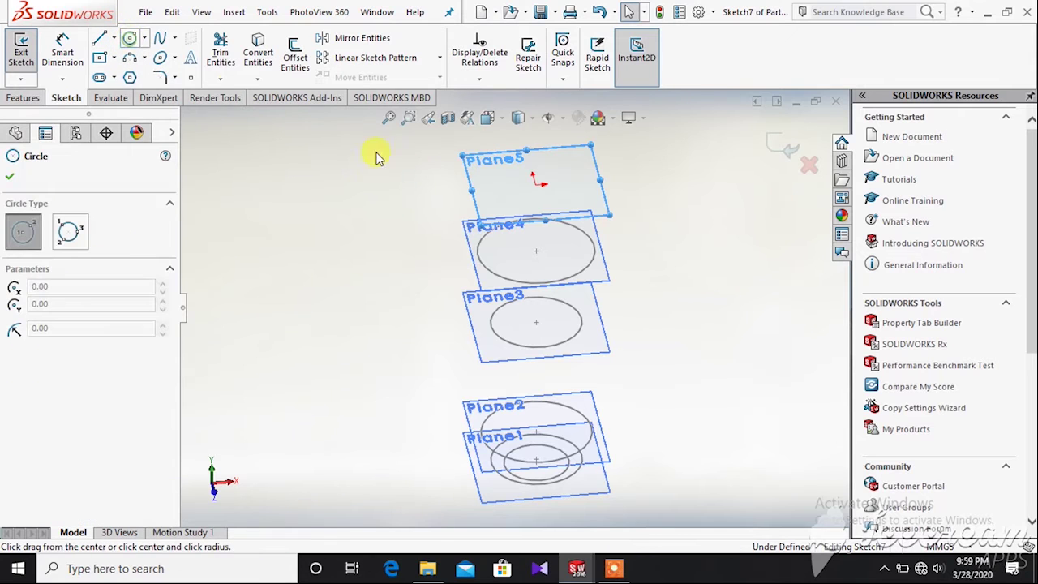
click(533, 184)
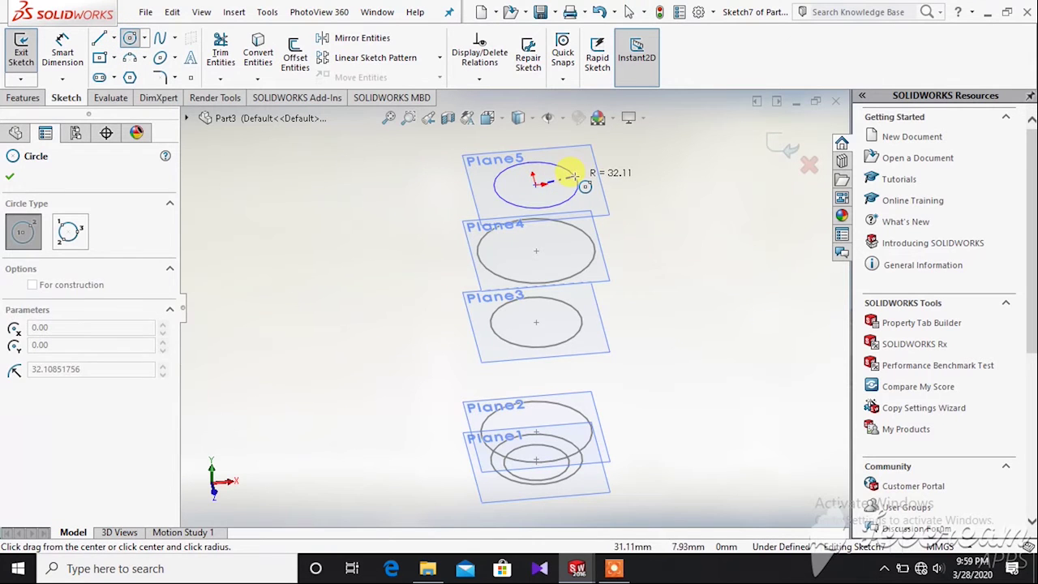
click(568, 170)
Step: Dimension the Plane5 circle's diameter to 45 mm and exit the sketch
click(63, 49)
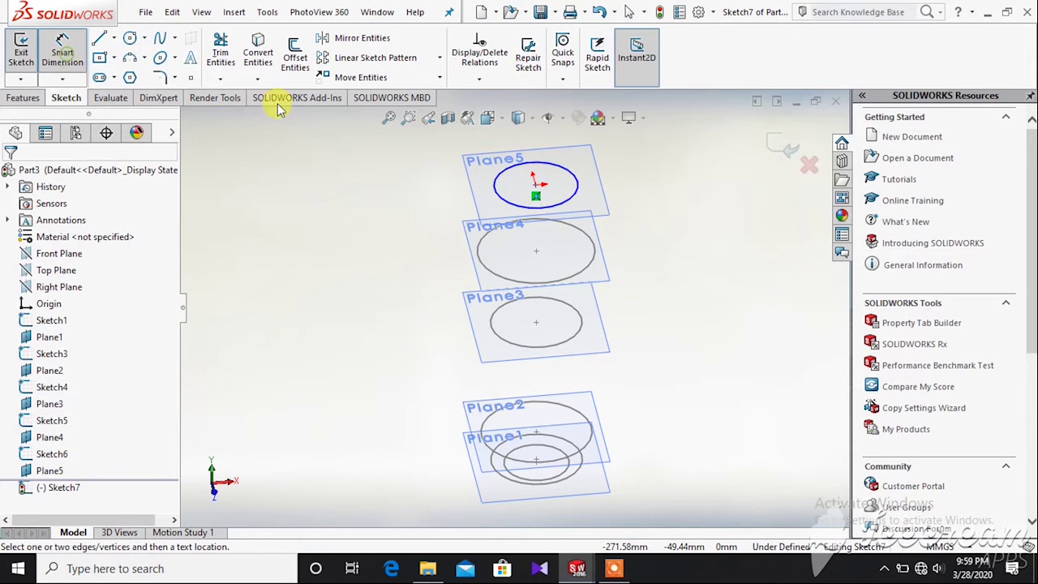
click(579, 186)
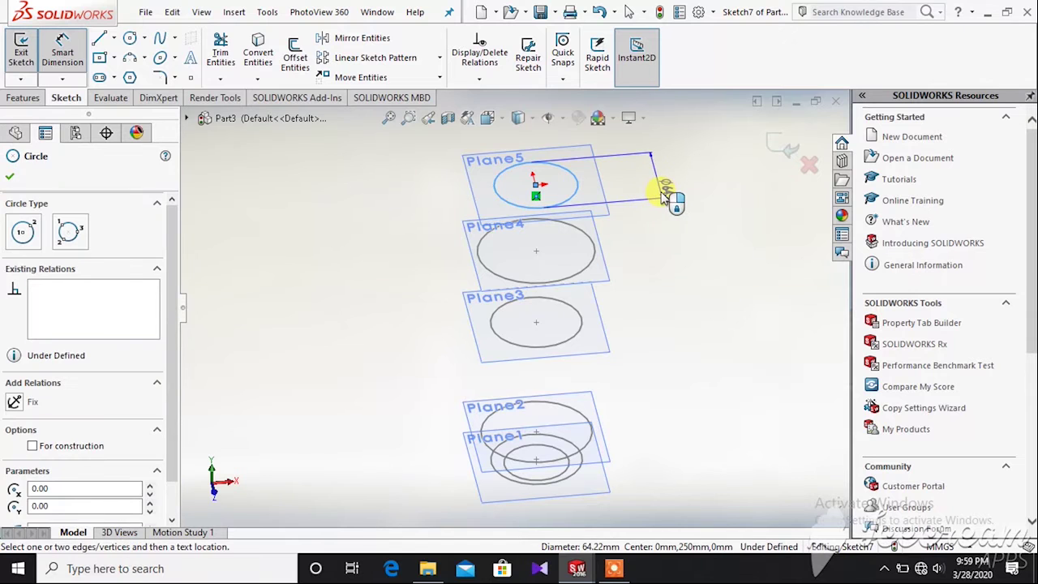
click(683, 201)
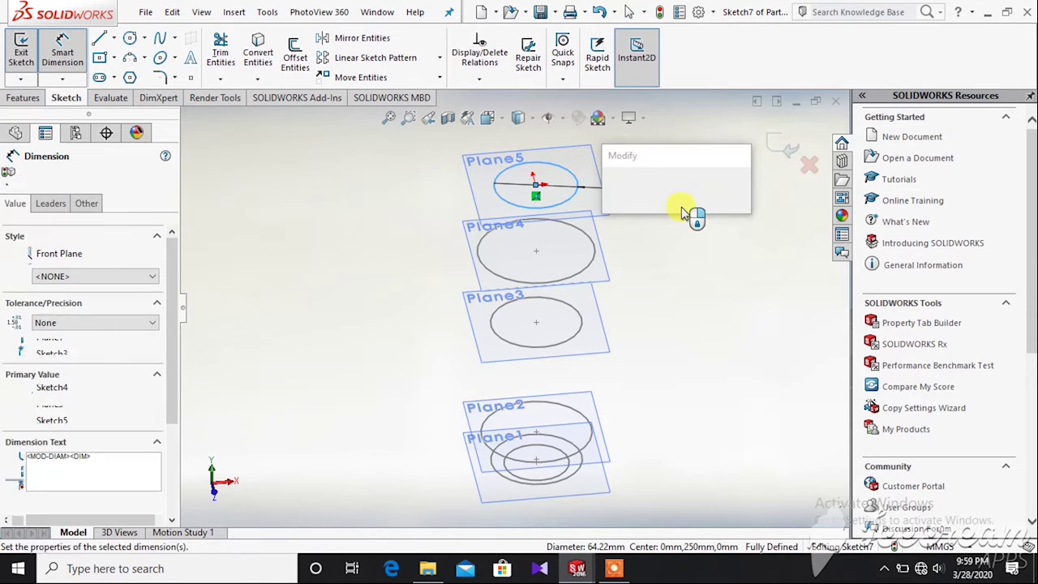
text(45)
key(Return)
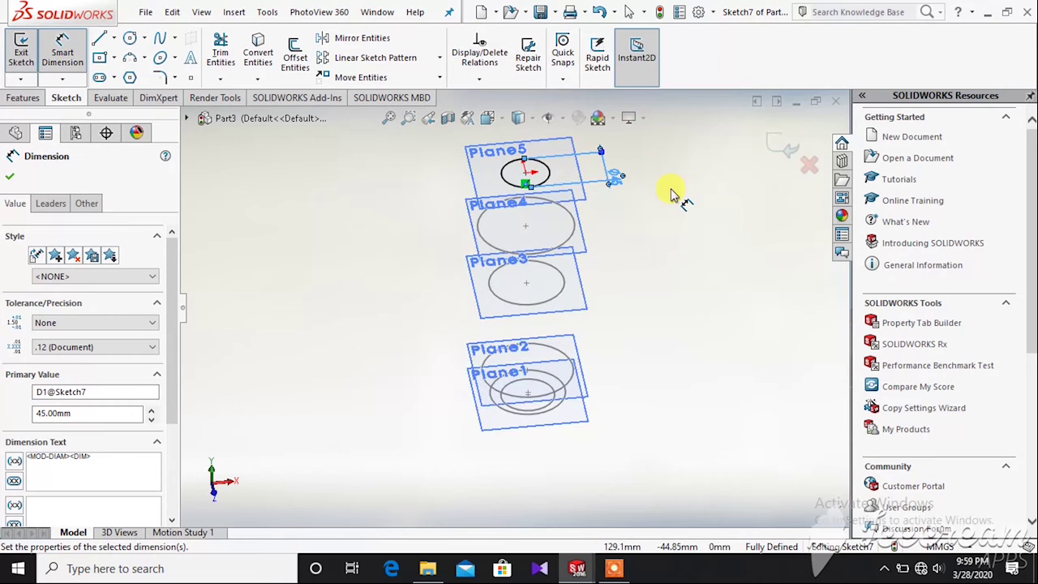
click(11, 175)
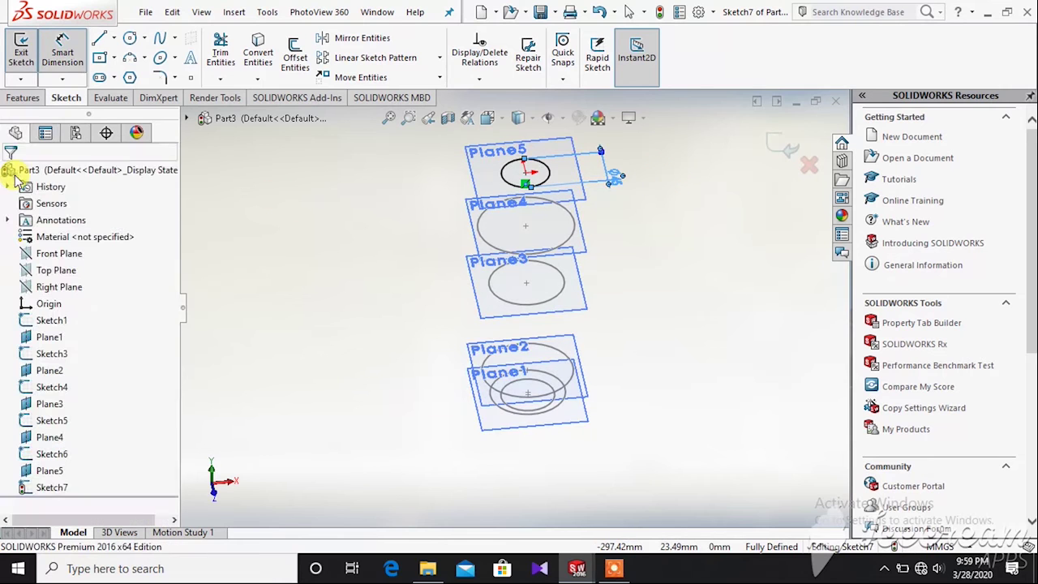
click(22, 57)
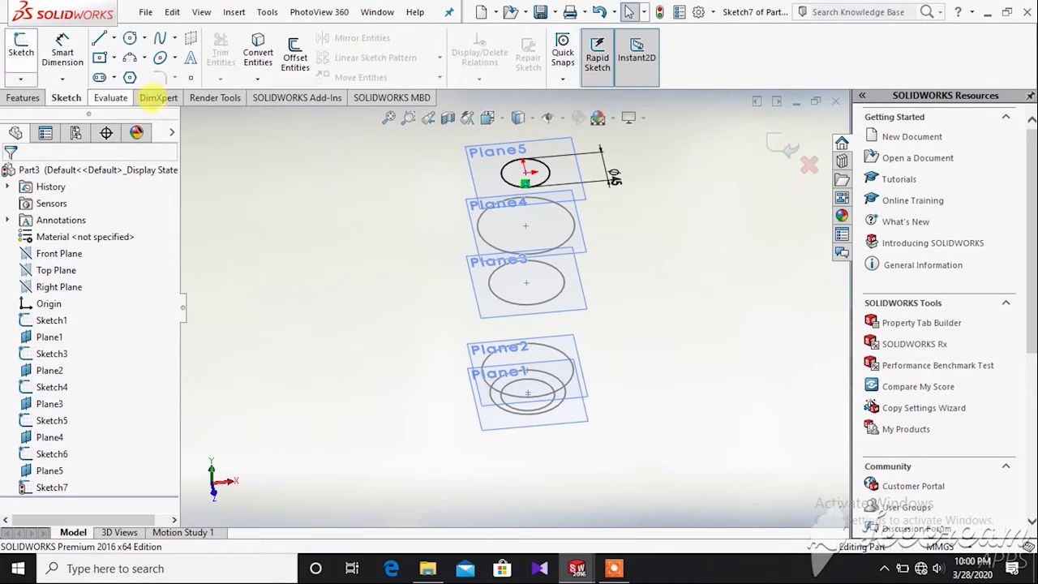
Step: Create a reference plane offset 3 mm above Plane5
click(23, 97)
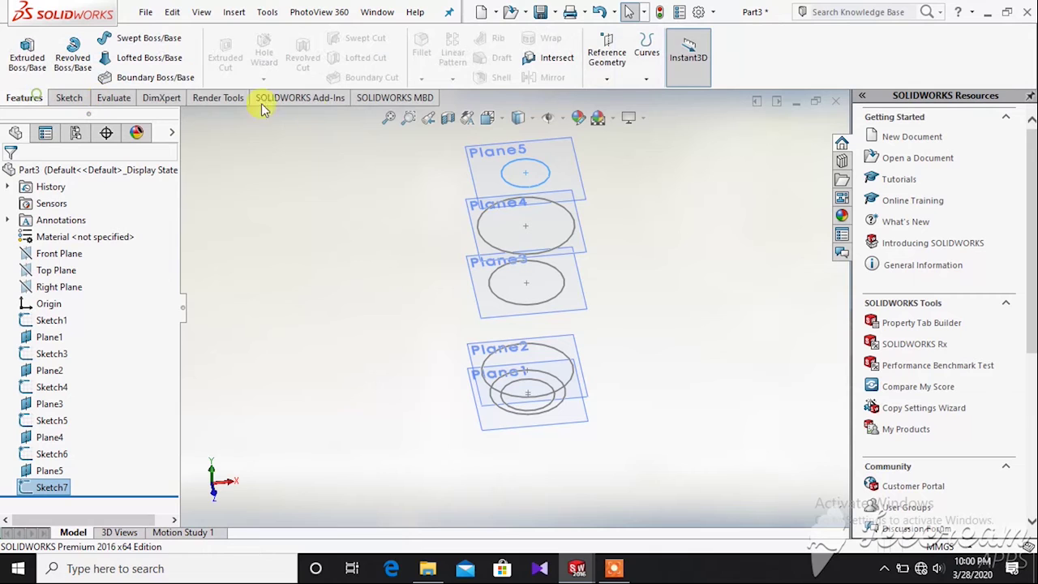
click(607, 79)
click(604, 98)
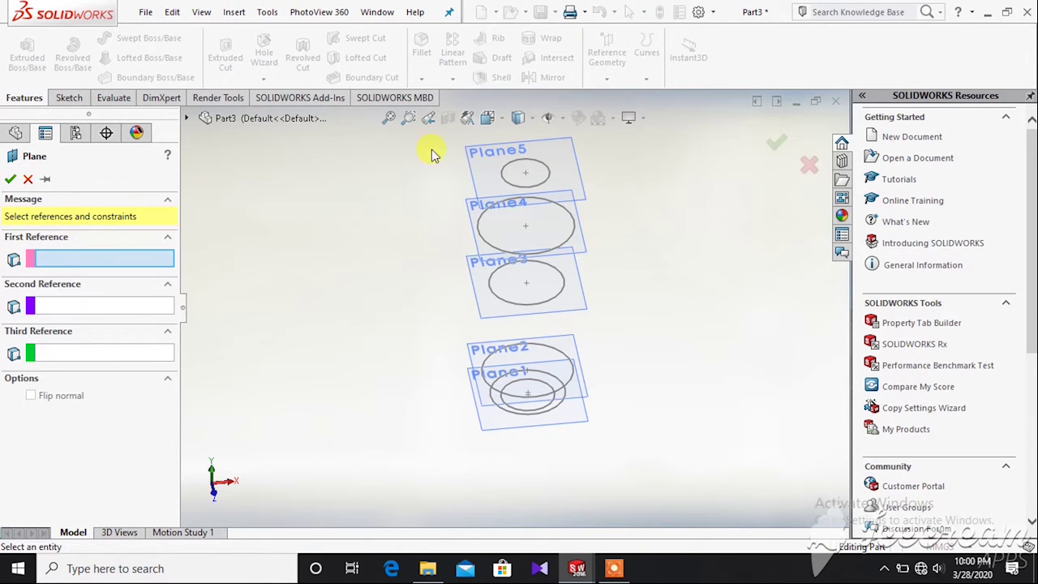
click(475, 158)
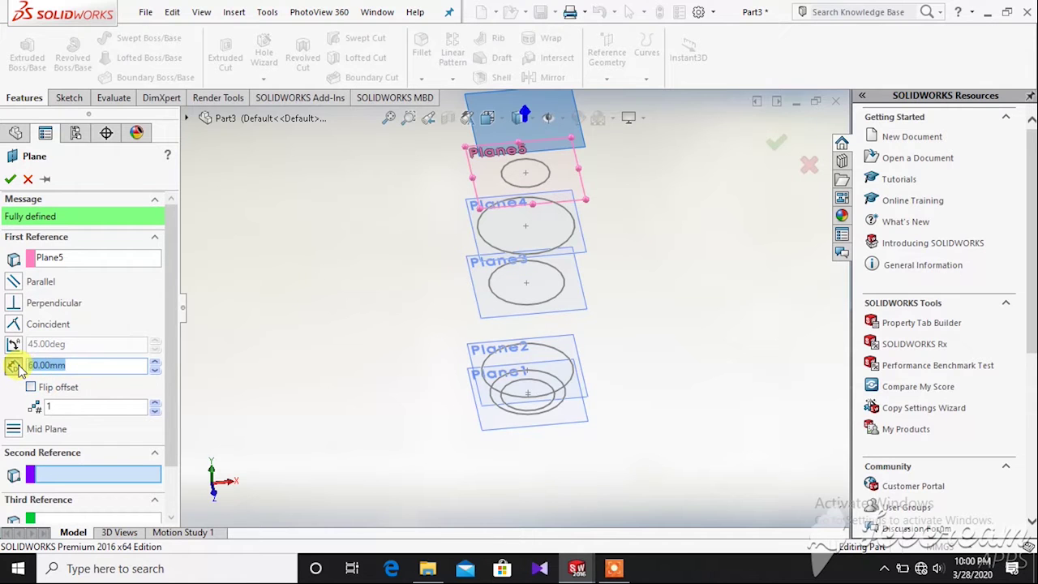
text(3)
key(Return)
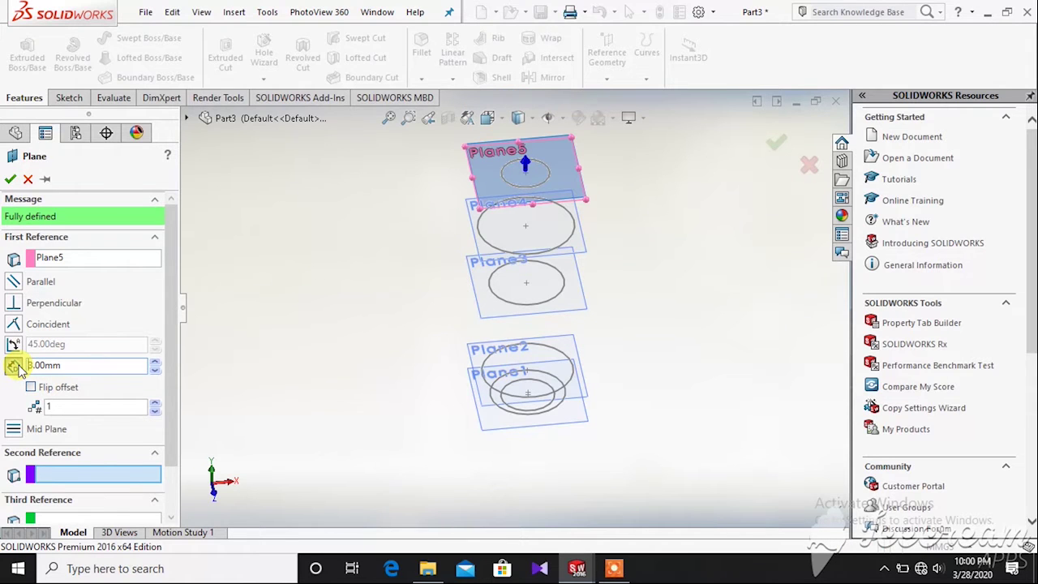
click(10, 180)
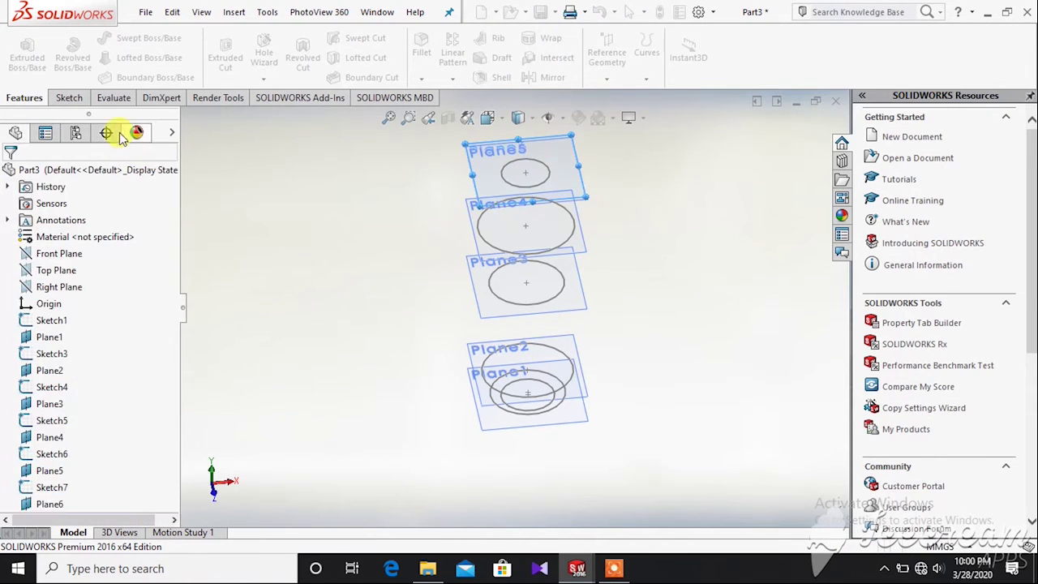
Step: Start a sketch on Plane6 and draw a circle of about 39 mm diameter centred on the origin
click(68, 97)
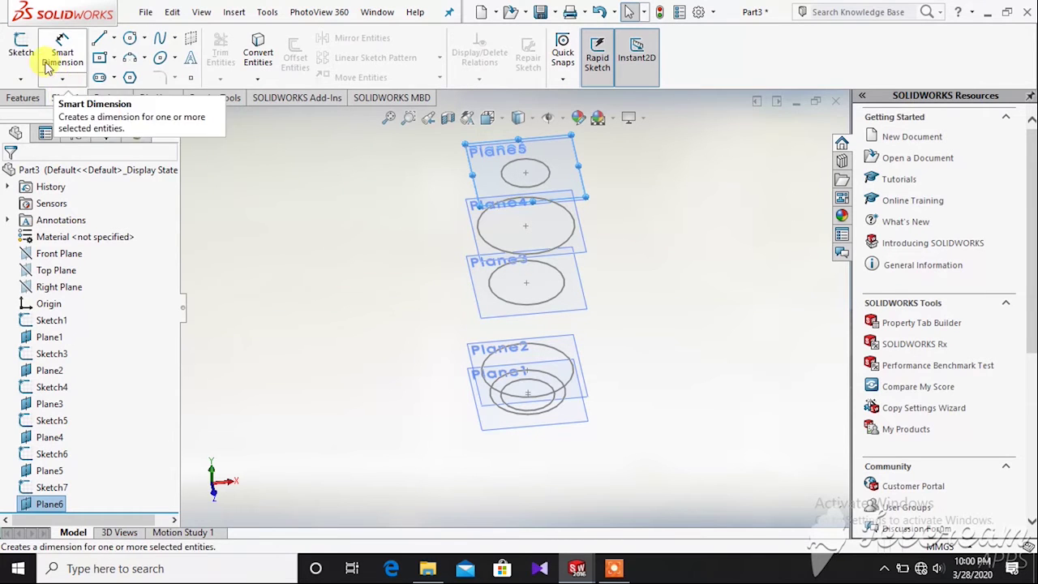
click(23, 41)
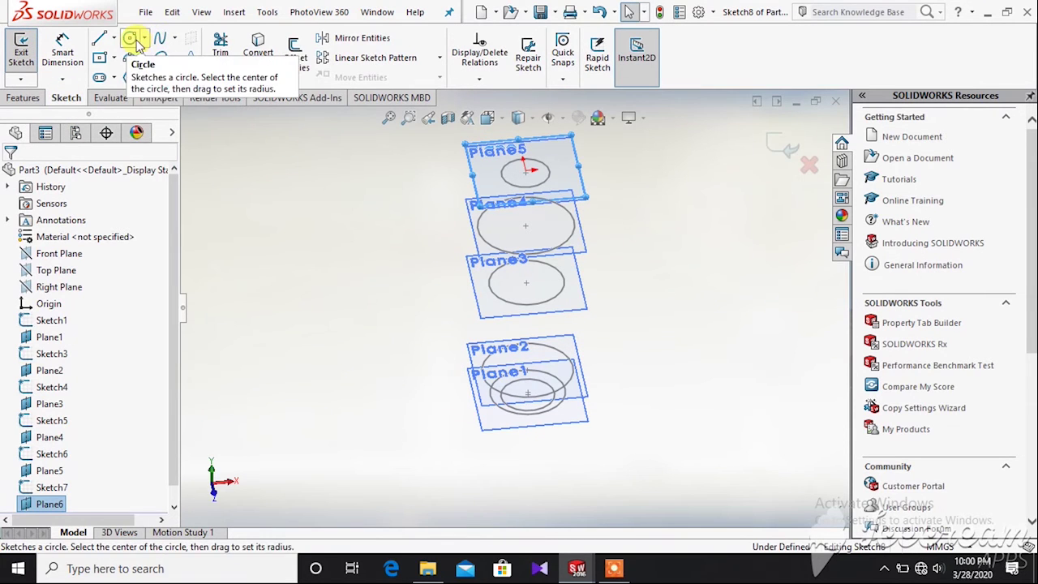
click(130, 38)
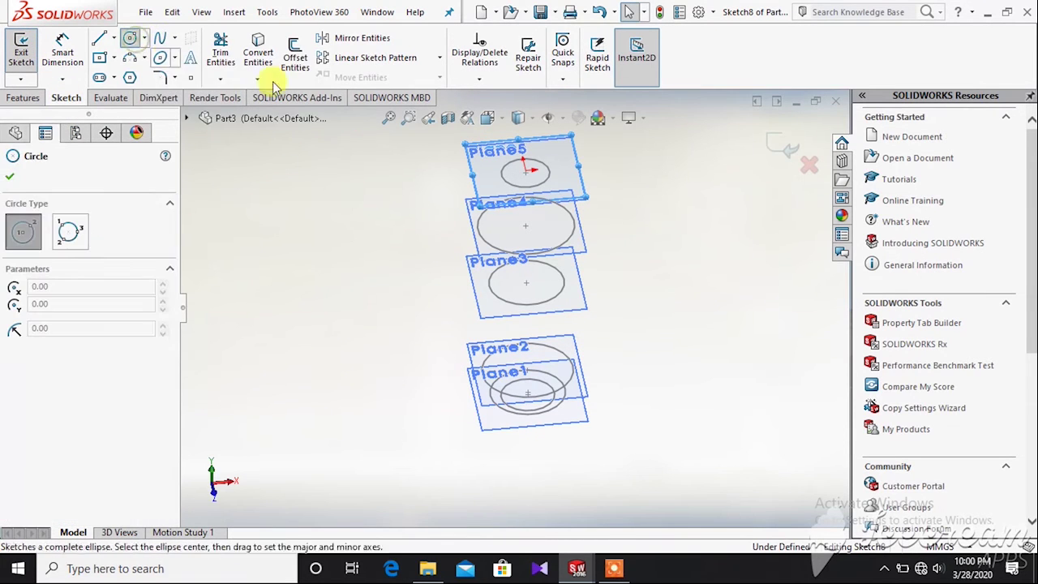
click(525, 169)
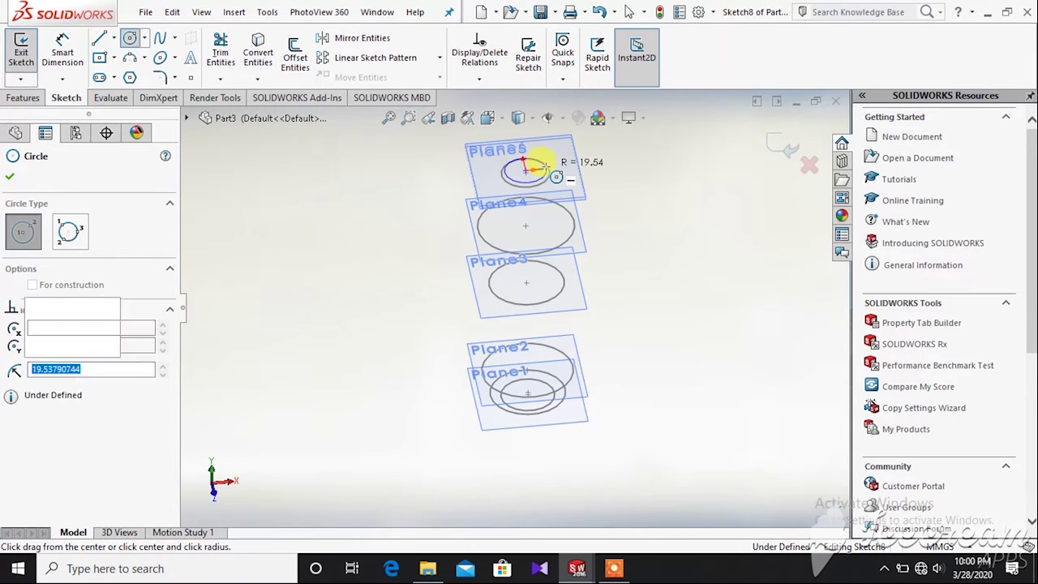
click(546, 168)
Step: Dimension the Plane6 circle's diameter to 45 mm and exit the sketch
click(58, 60)
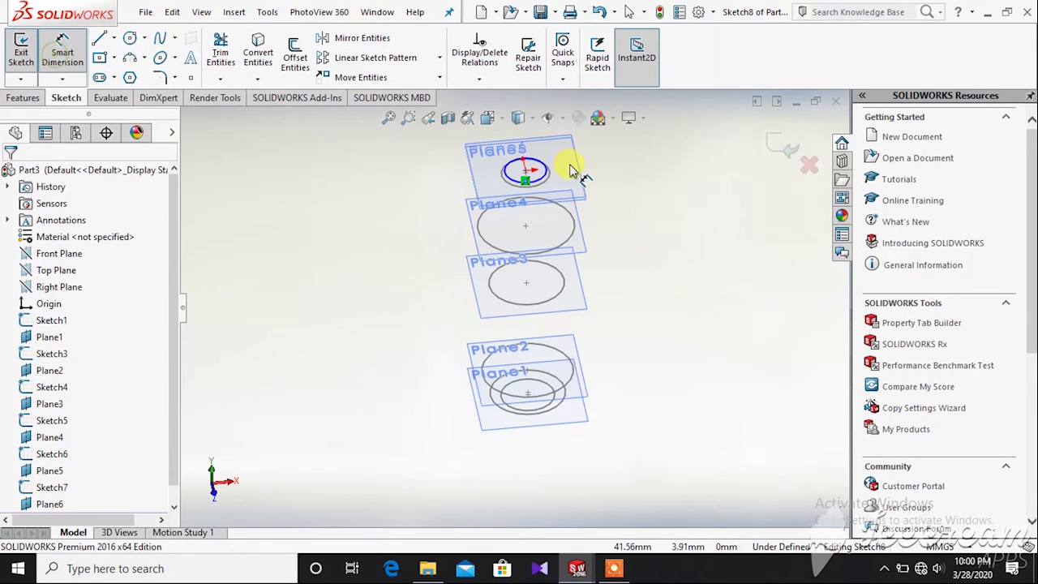
click(548, 169)
click(610, 171)
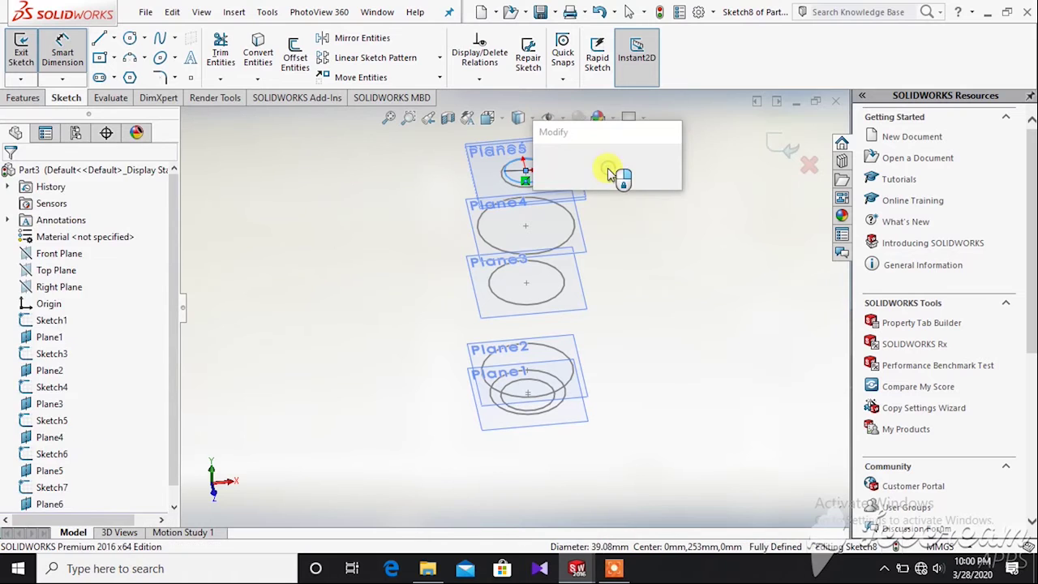
text(40)
key(Return)
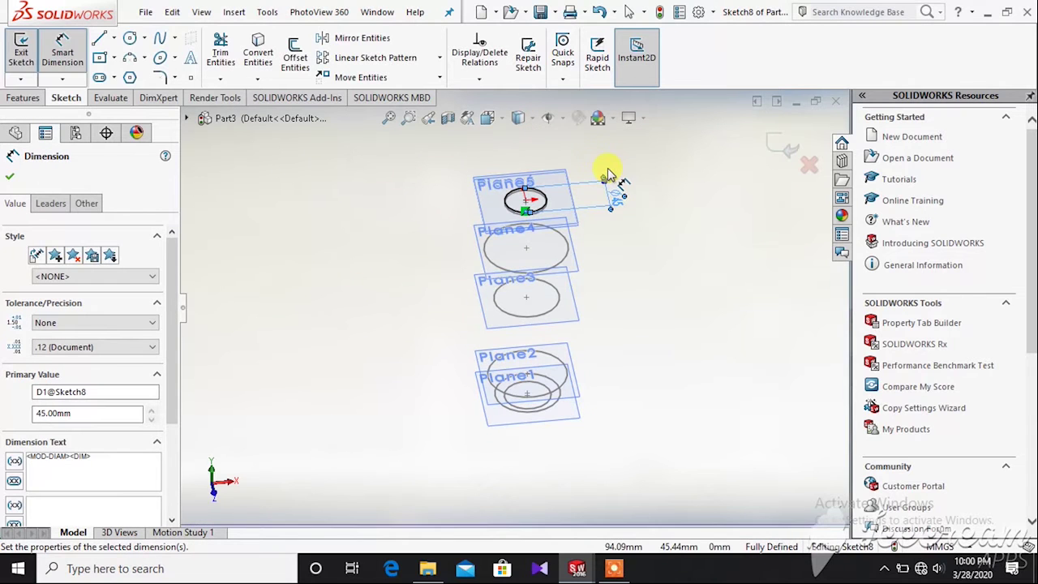
click(32, 55)
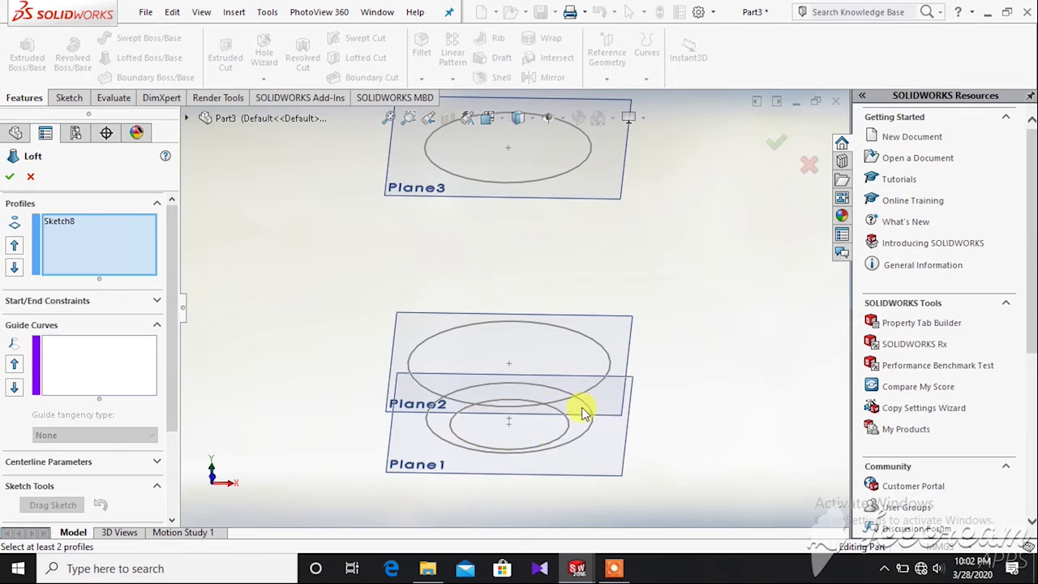
Step: Remove Sketch8 from the loft's profiles and select the three lowest circles in the order Sketch3, Sketch1, Sketch4
click(564, 415)
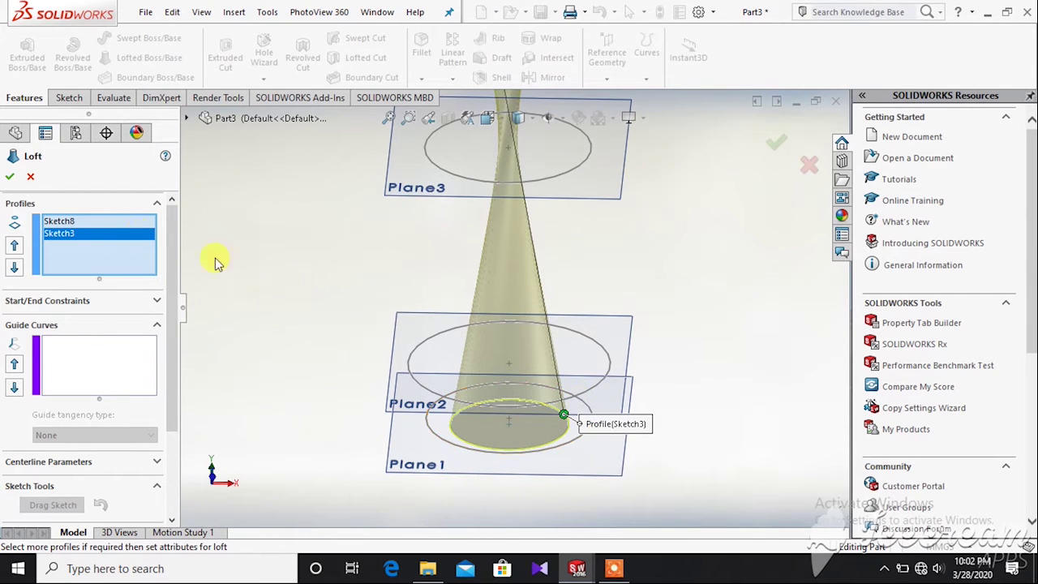
click(88, 221)
key(Delete)
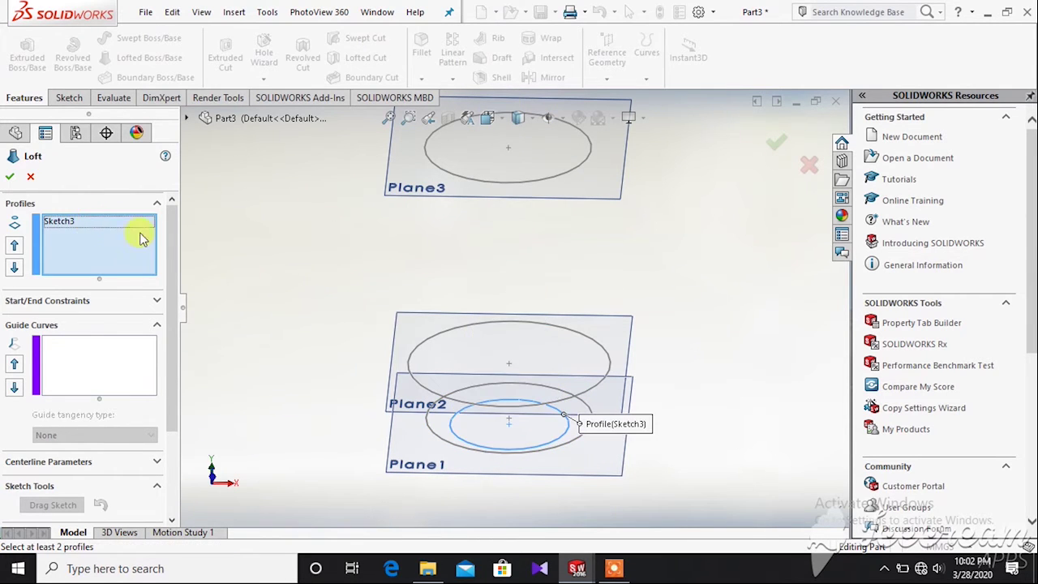
click(558, 397)
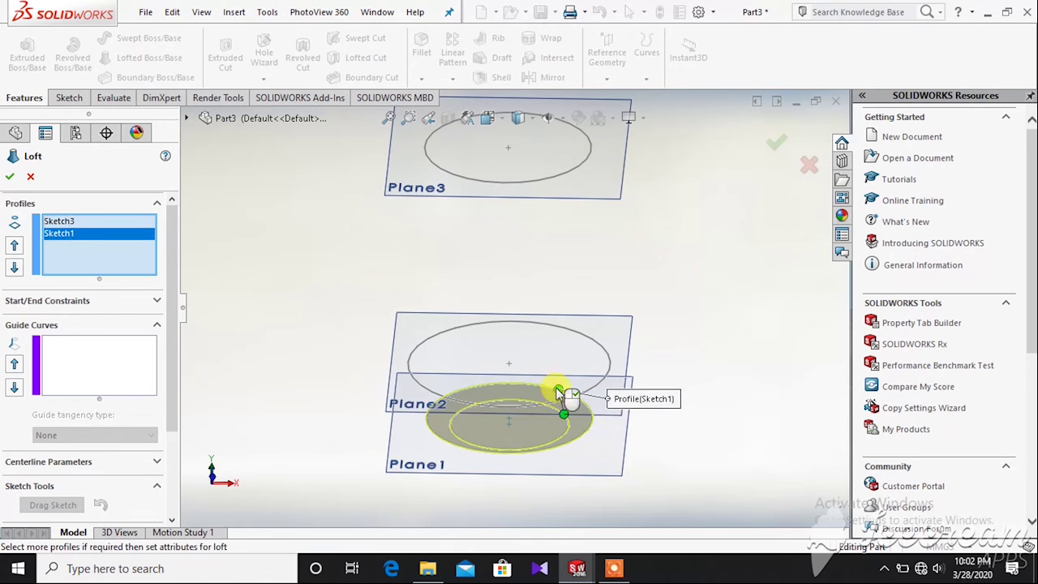
click(549, 321)
Step: Add the Plane3 and Plane4 circles, Sketch5 and Sketch6, to the loft's profiles
mouse_move(665, 297)
middle_down()
mouse_move(653, 303)
mouse_move(657, 351)
middle_up()
scroll(567, 254, up, 3)
middle_drag(545, 256, 533, 251)
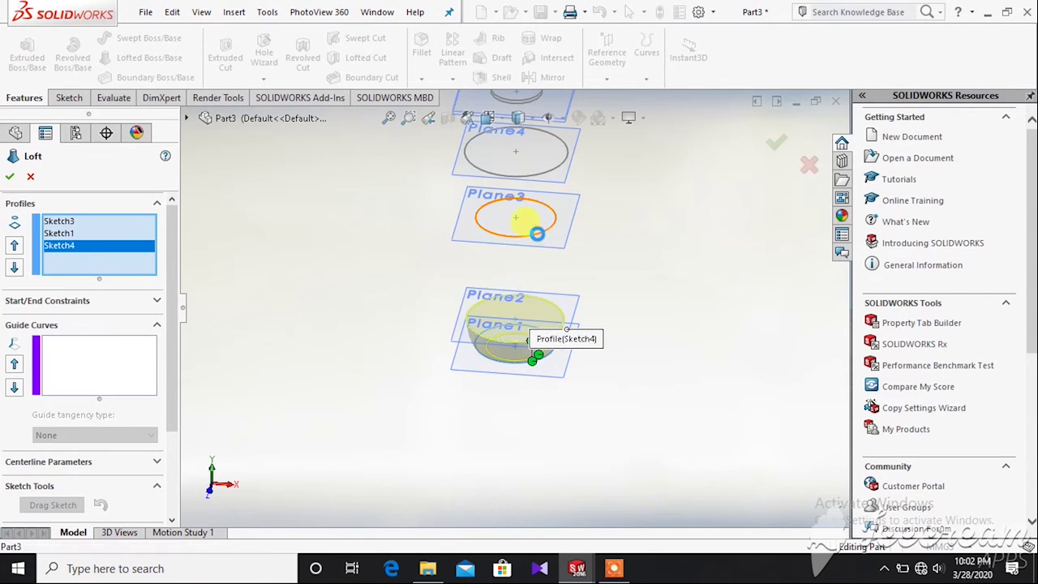
click(538, 232)
scroll(538, 234, up, 3)
scroll(523, 258, down, 3)
scroll(523, 258, down, 3)
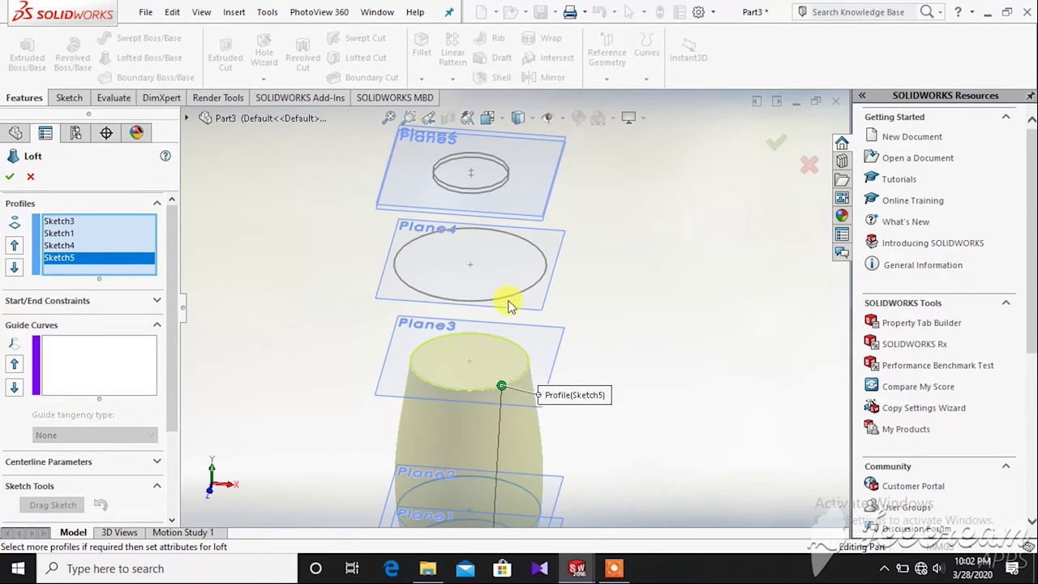
click(510, 299)
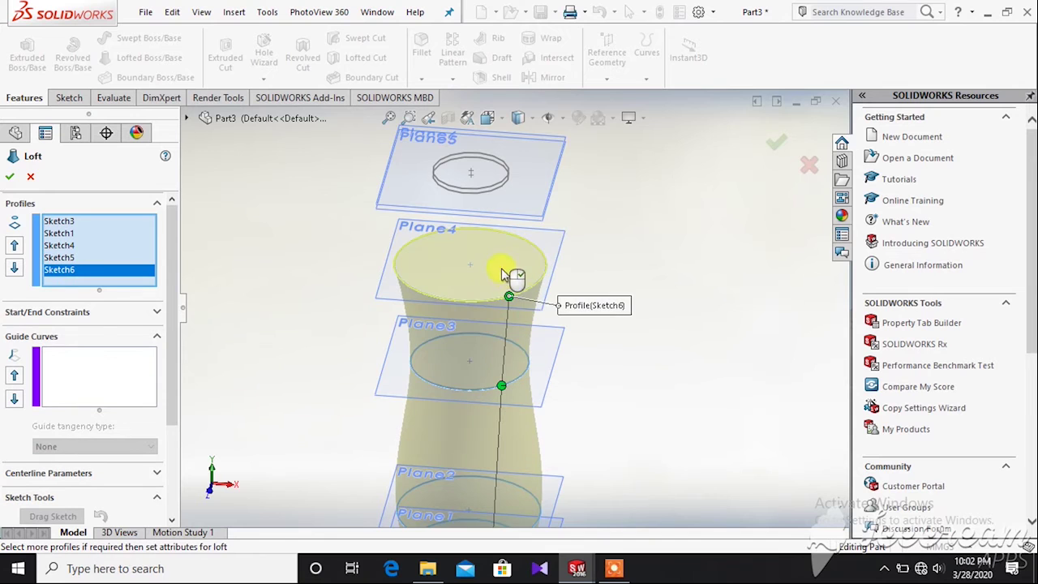
Step: Add the two uppermost circles, Sketch7 and Sketch8, as the last loft profiles and create the loft
scroll(477, 219, down, 3)
click(487, 204)
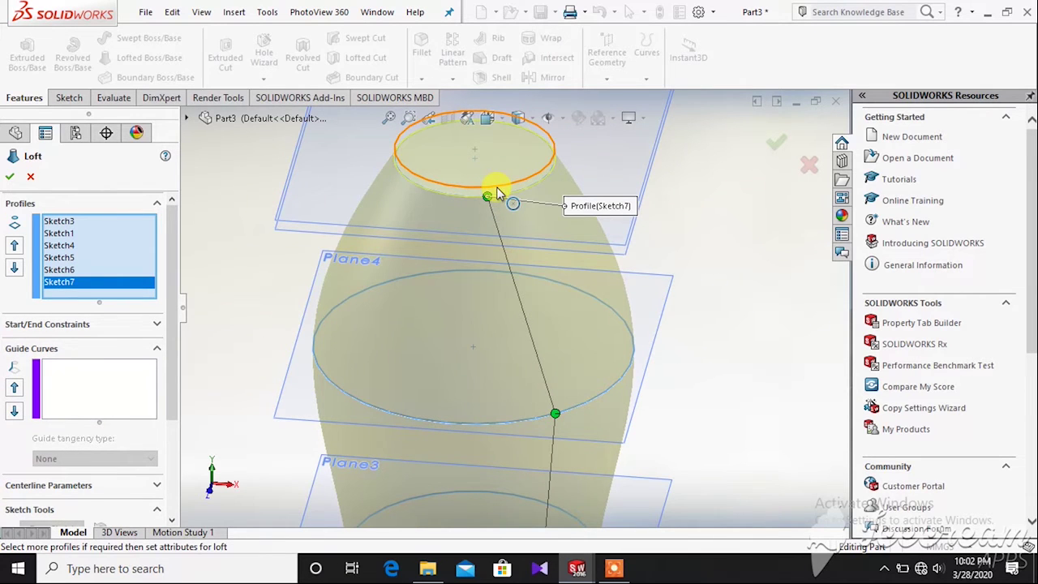
click(495, 191)
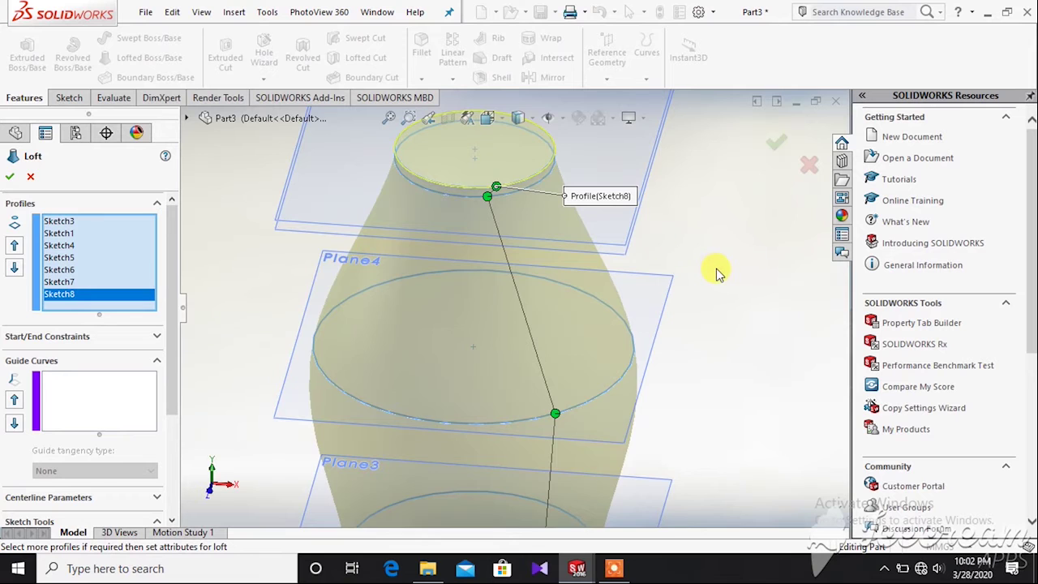
scroll(712, 284, up, 5)
mouse_move(690, 370)
middle_down()
mouse_move(665, 311)
mouse_move(670, 289)
middle_up()
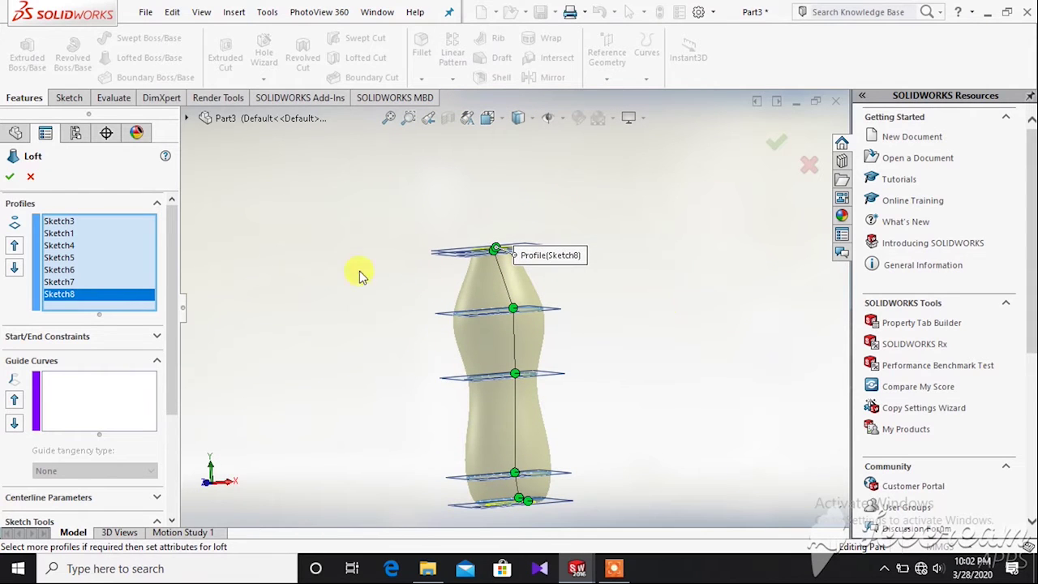
click(9, 178)
Step: Start a sketch on the loft's top face and draw a circle of about 53 mm diameter centred on the origin
middle_drag(331, 271, 371, 352)
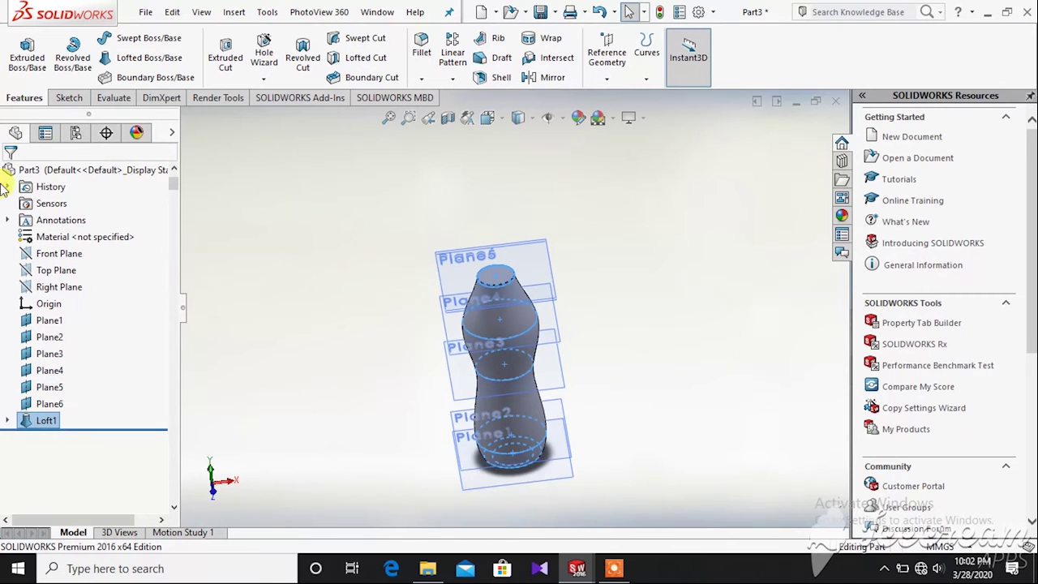
click(69, 98)
middle_drag(352, 255, 368, 302)
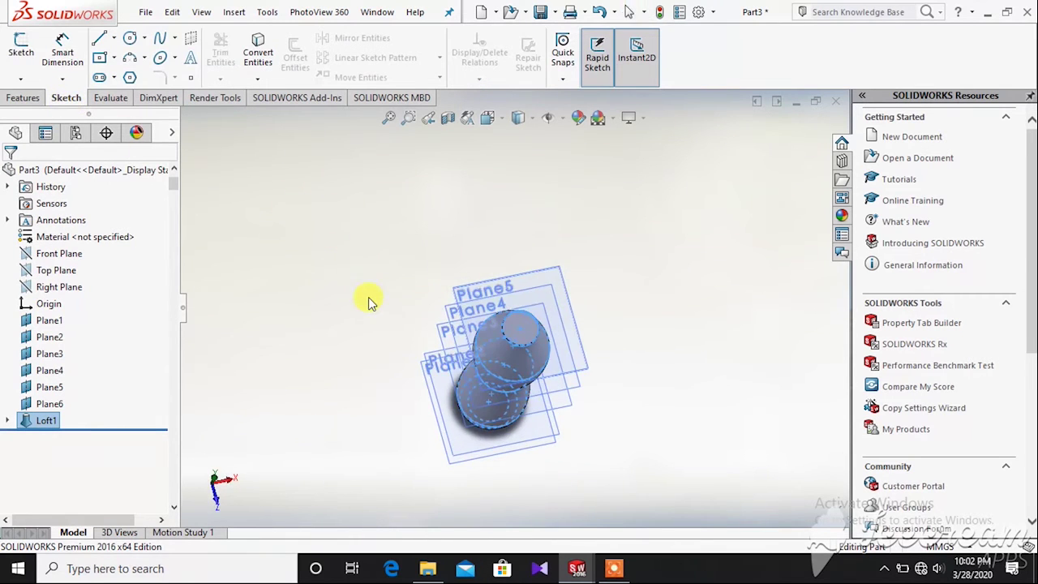
scroll(510, 324, down, 5)
click(510, 320)
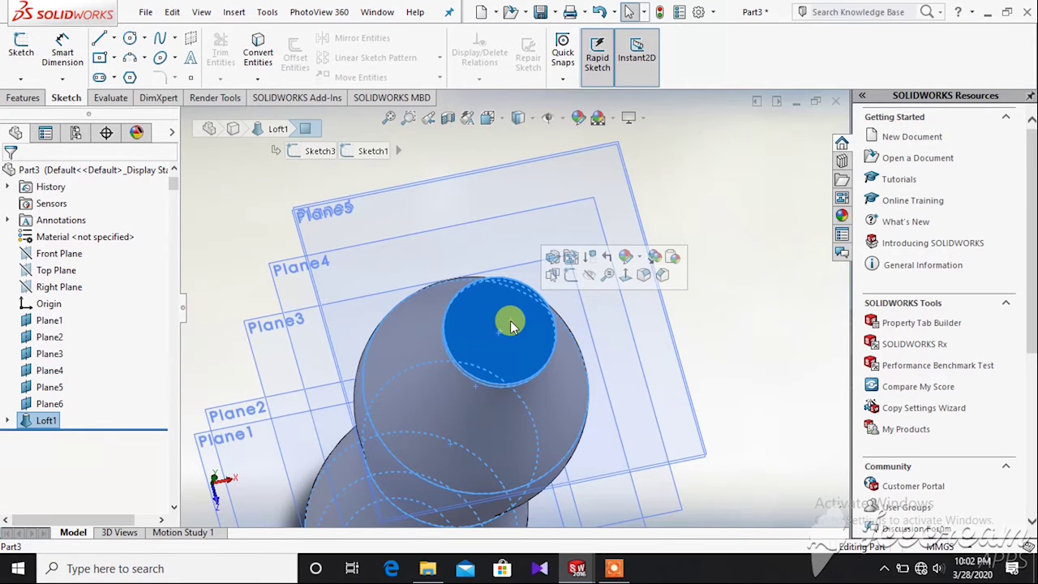
click(21, 99)
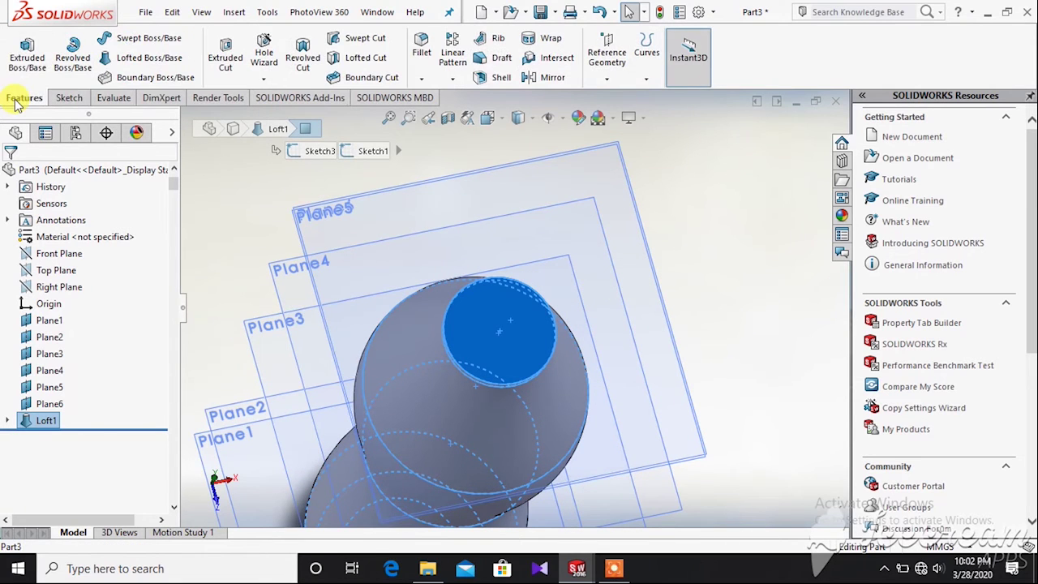
click(70, 98)
click(21, 52)
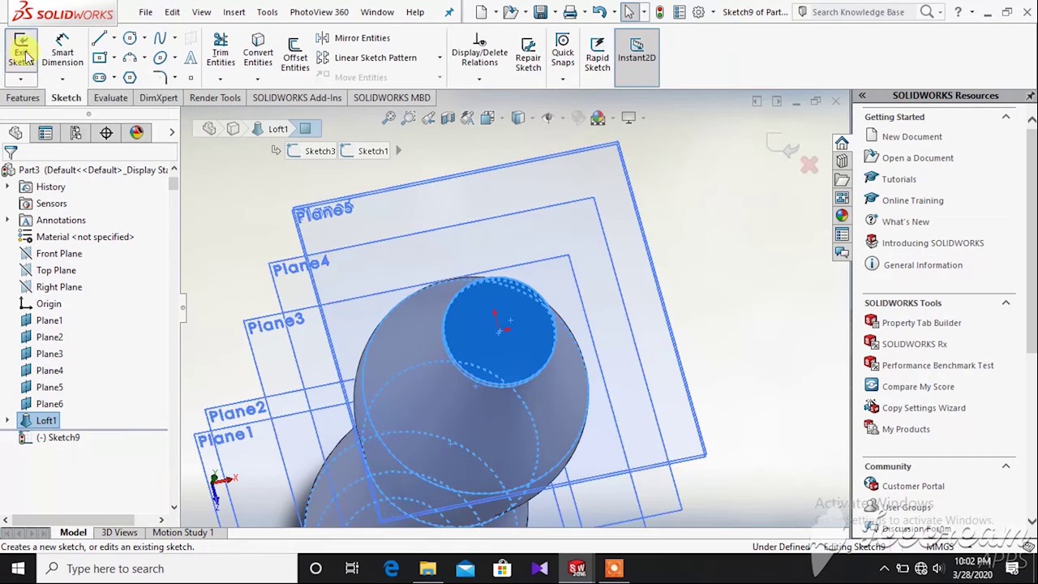
click(129, 39)
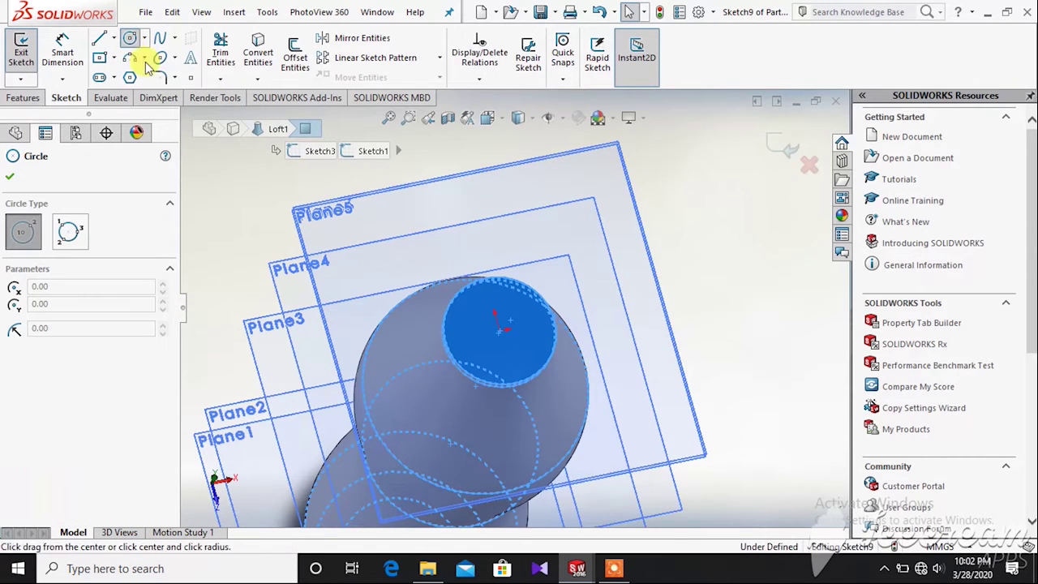
click(501, 330)
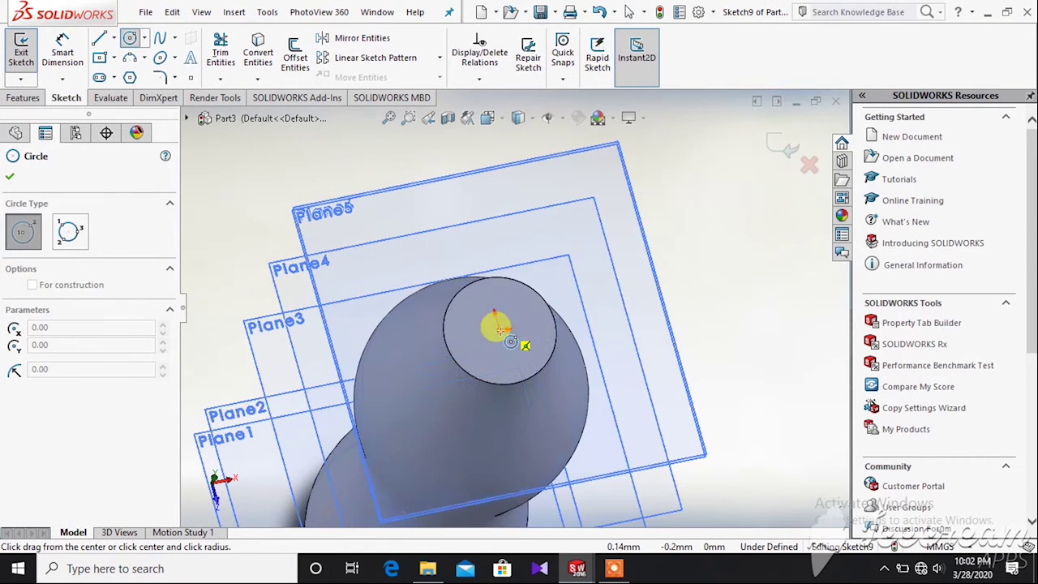
click(551, 306)
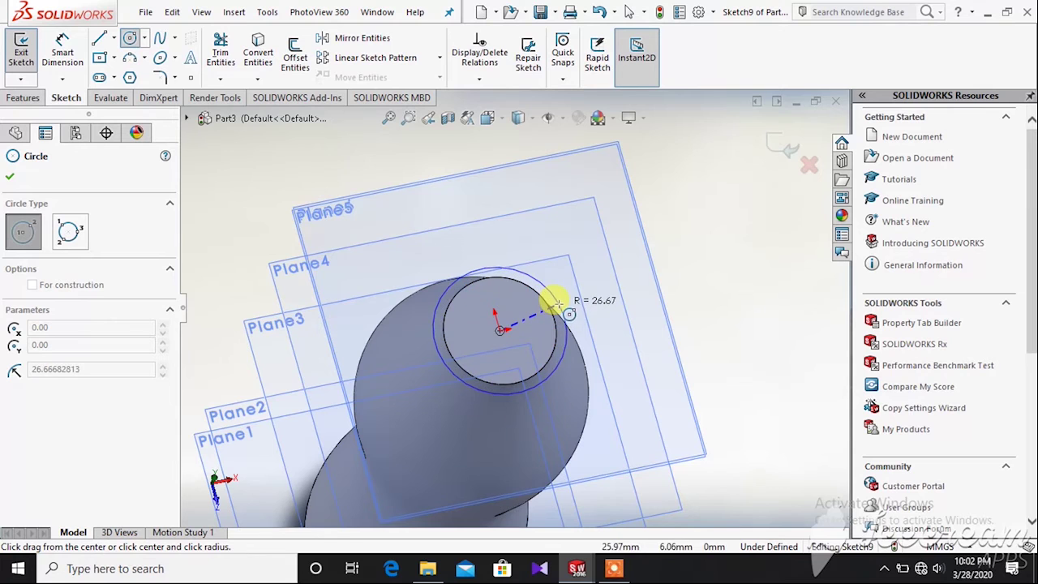
click(552, 304)
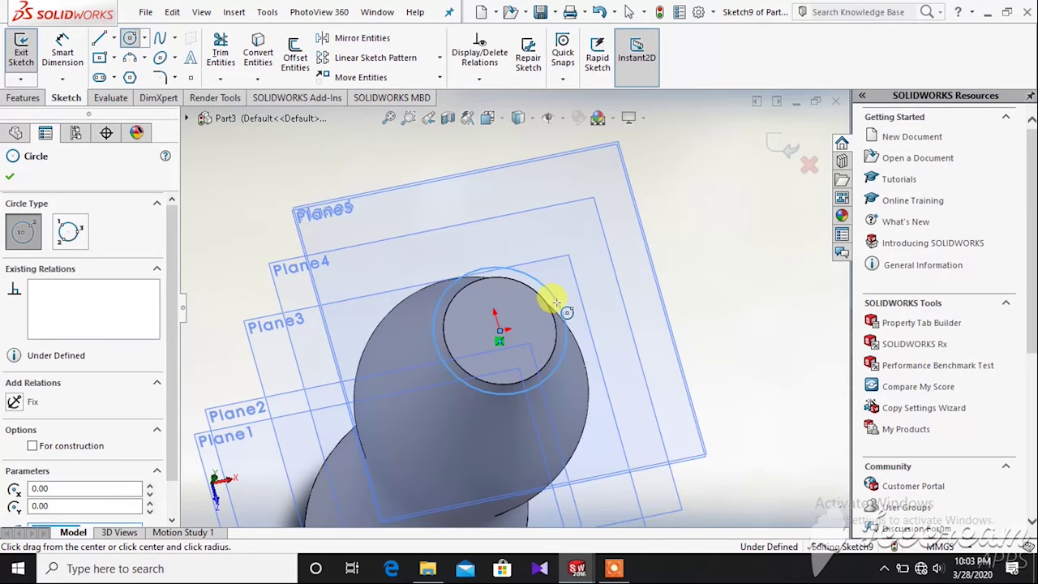
Step: Dimension the diameter of the circle on the loft's top face to 51 mm
click(64, 47)
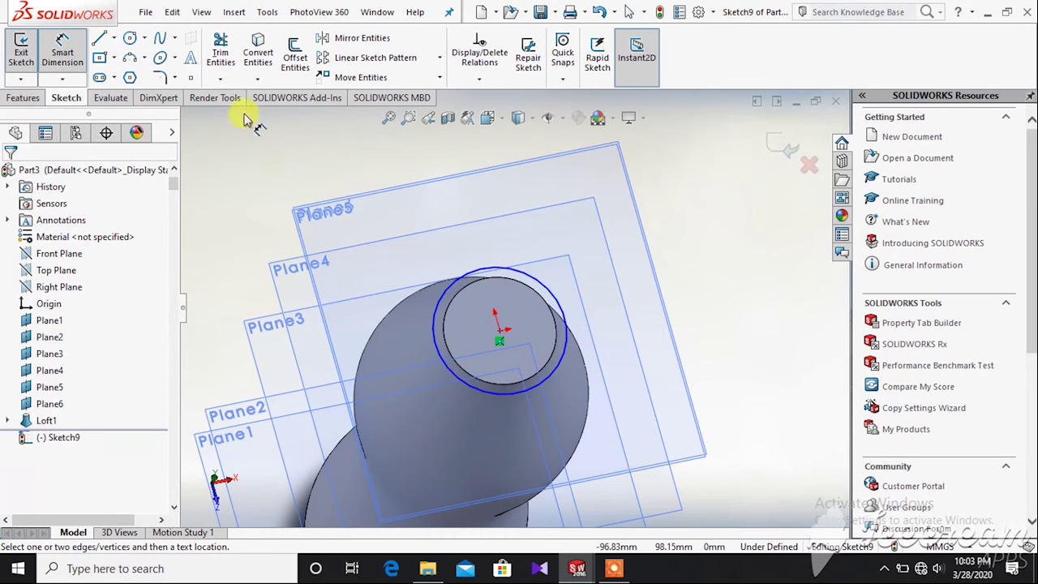
click(568, 321)
click(689, 290)
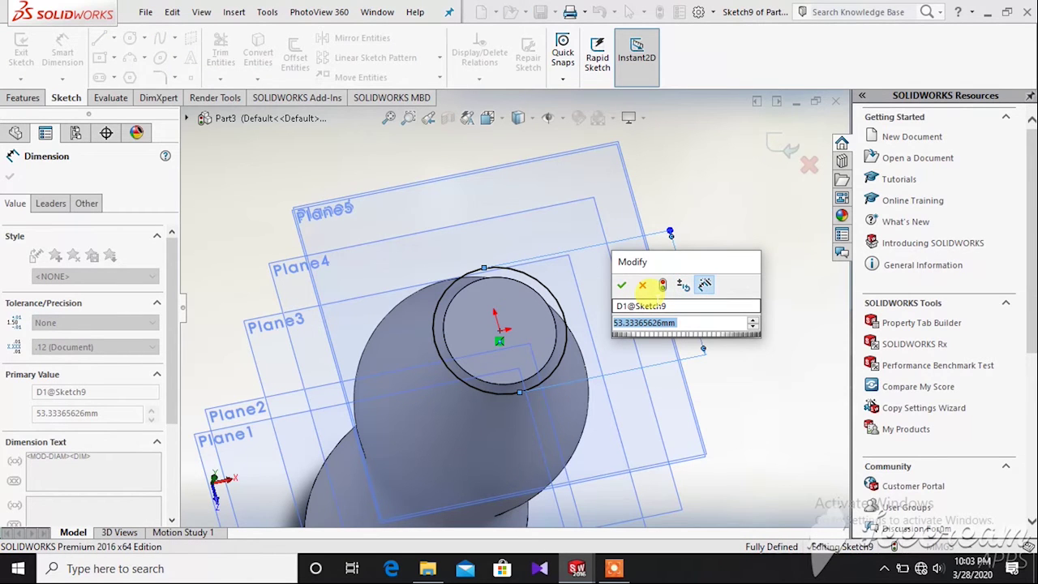
text(51)
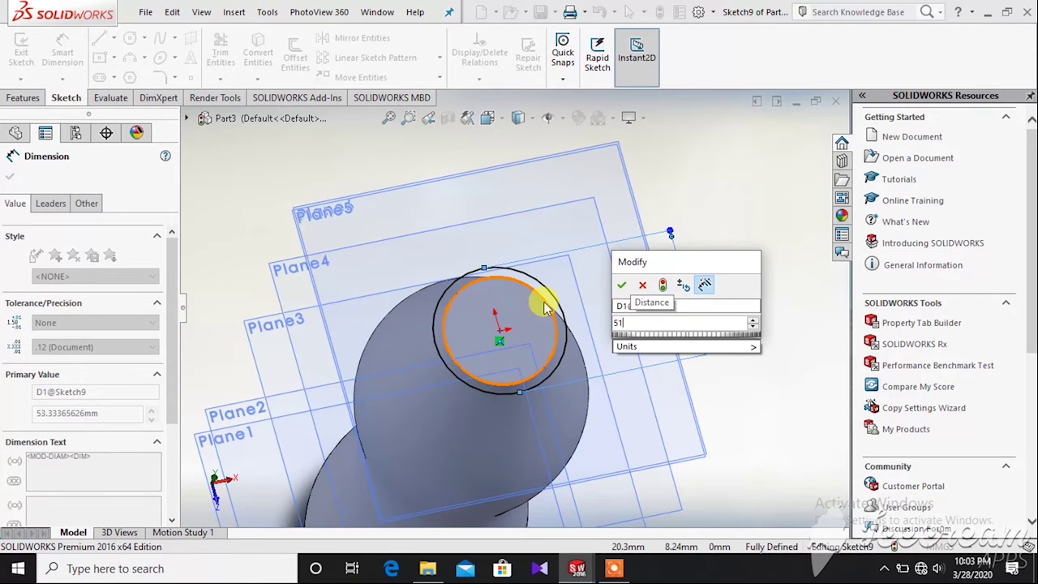
key(Return)
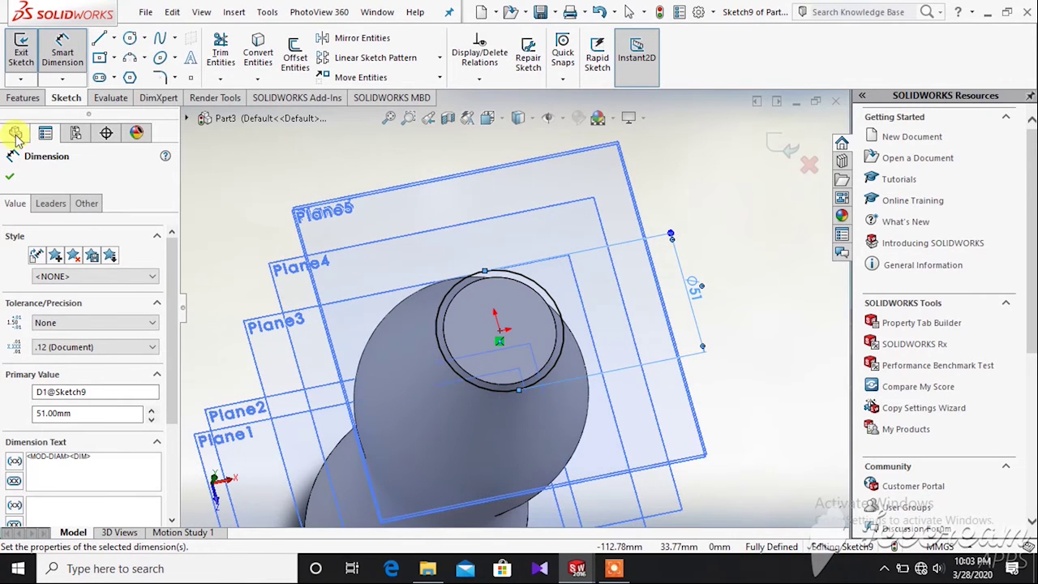
click(9, 179)
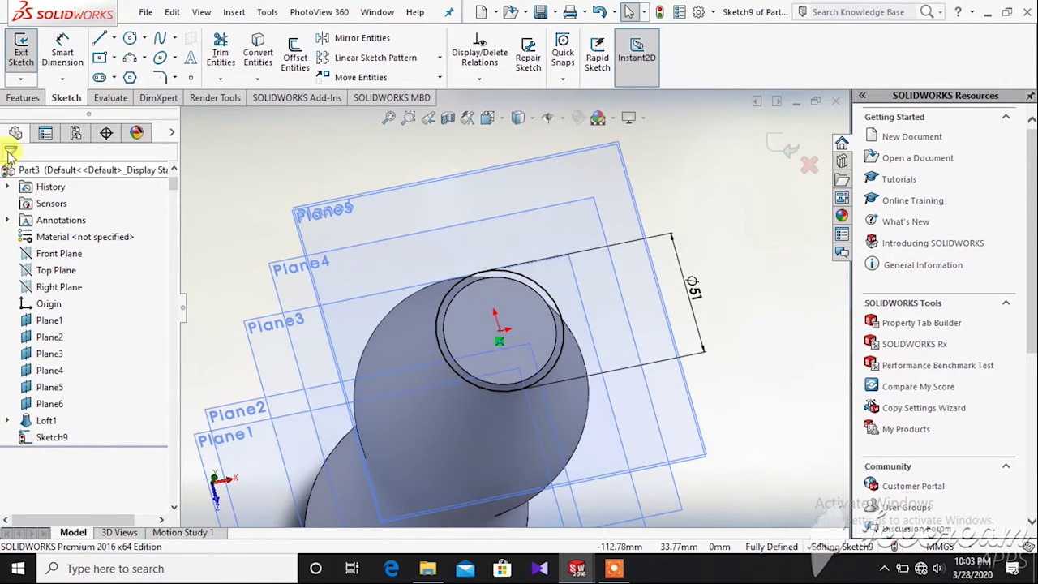
Step: Extrude the 51 mm circle upward as a blind boss 3 mm deep, merged with the loft
click(21, 97)
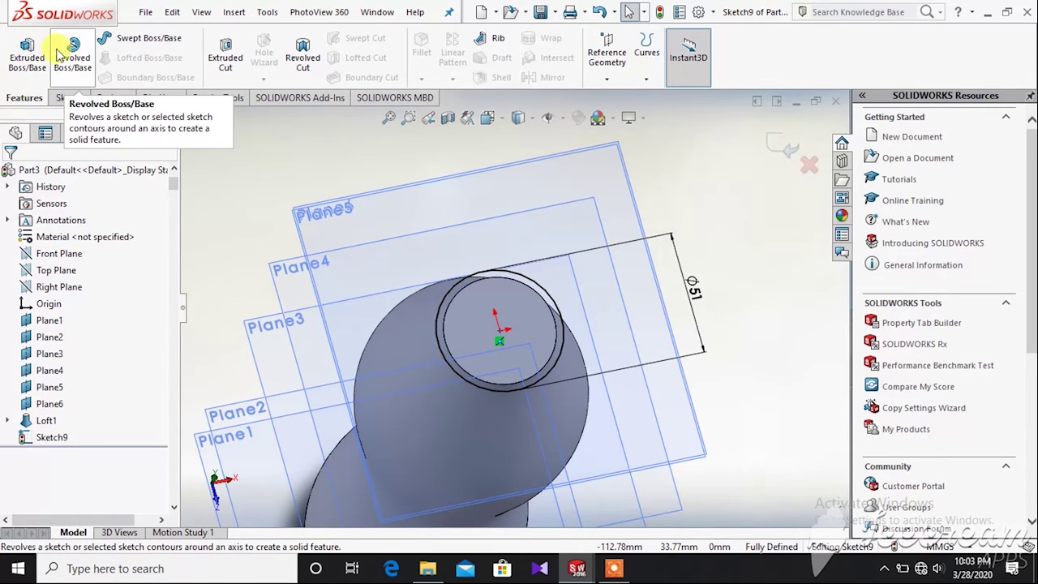
click(27, 51)
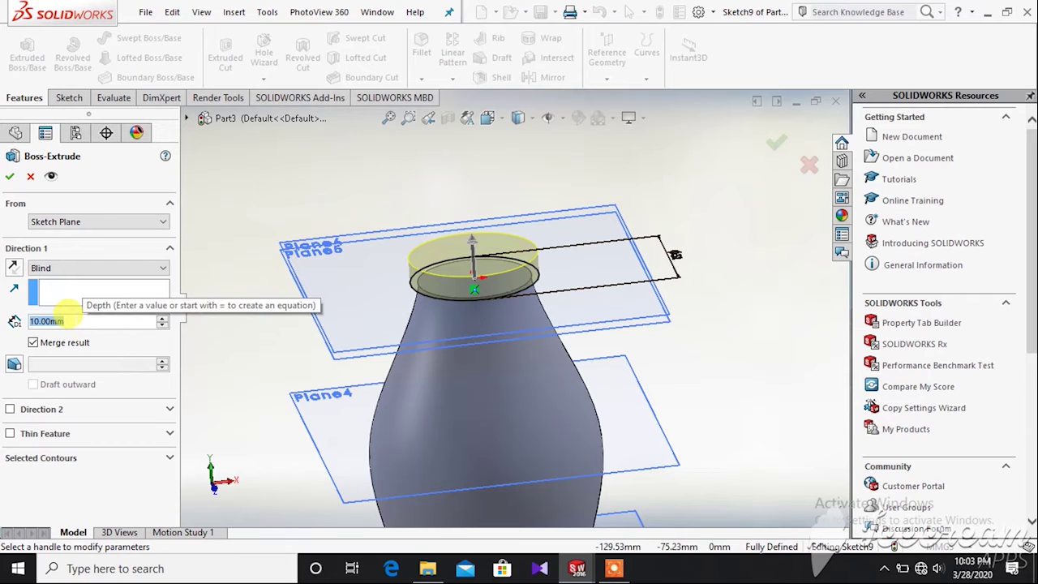
text(3)
key(Return)
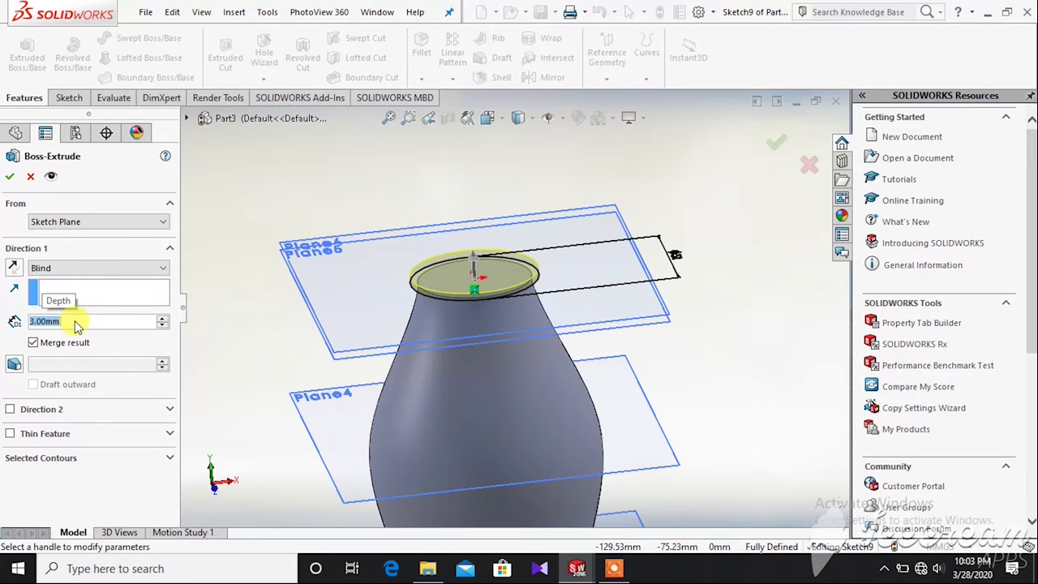
click(10, 176)
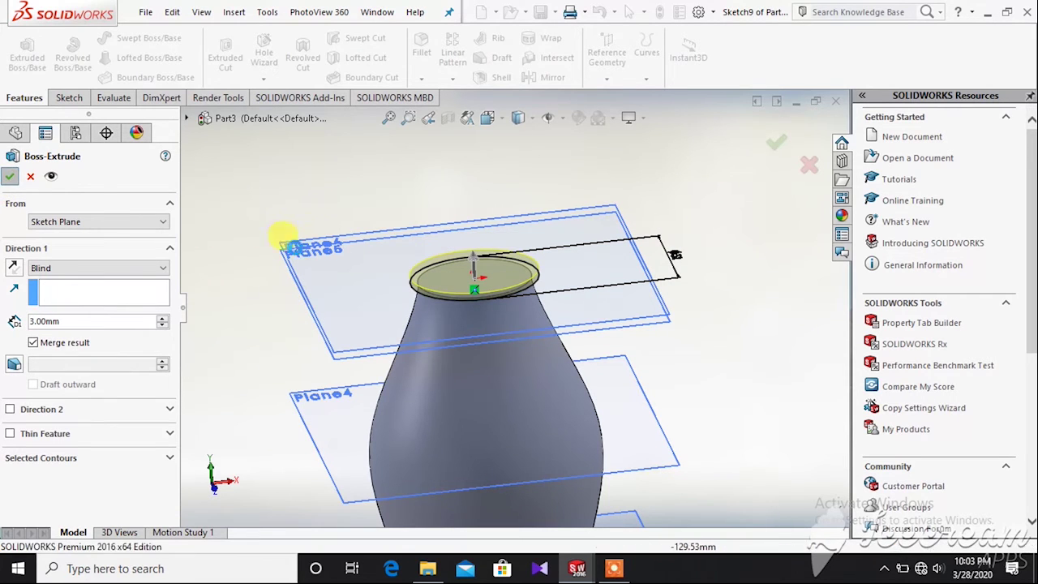
Step: Start a sketch on the top face of the 3 mm boss and draw a circle of about 33 mm diameter centred on the origin
middle_drag(336, 181, 330, 273)
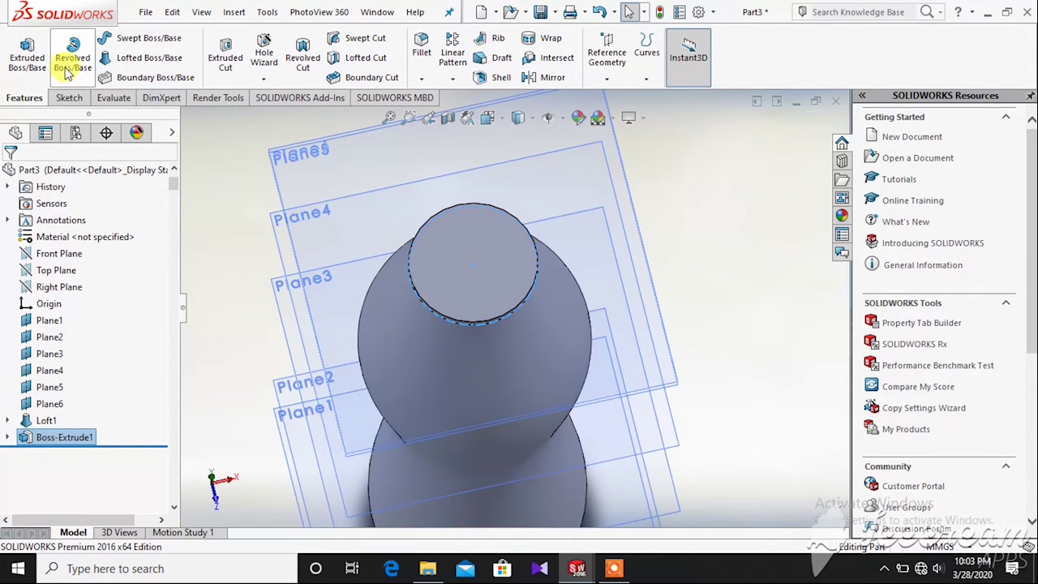
click(63, 97)
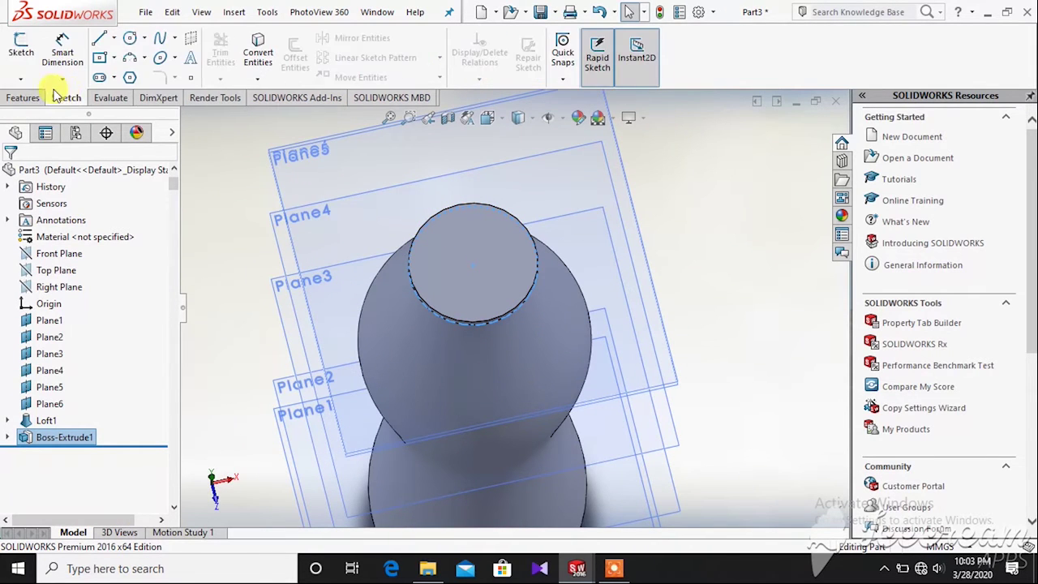
click(447, 240)
click(21, 47)
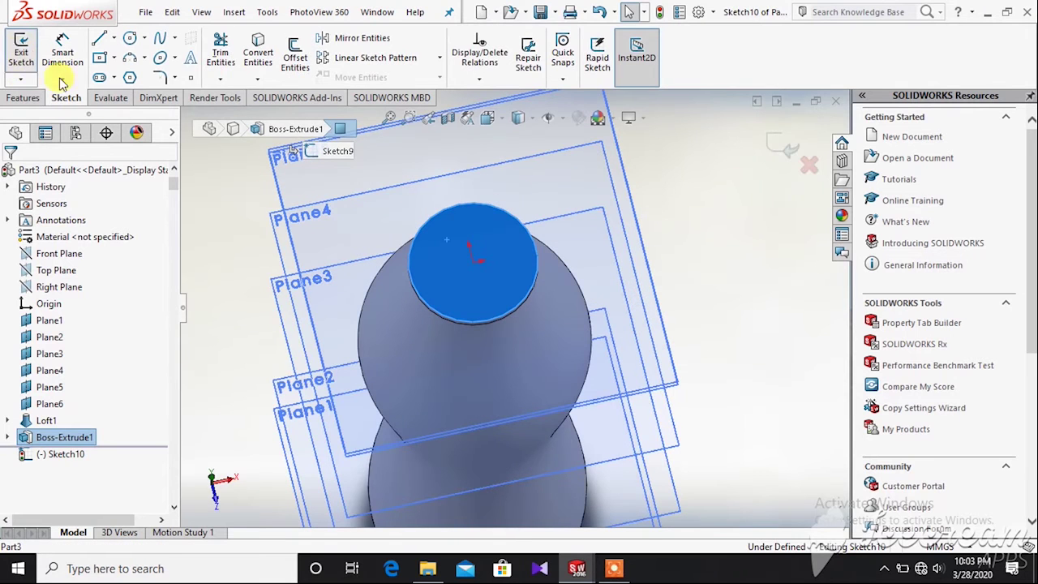
click(131, 42)
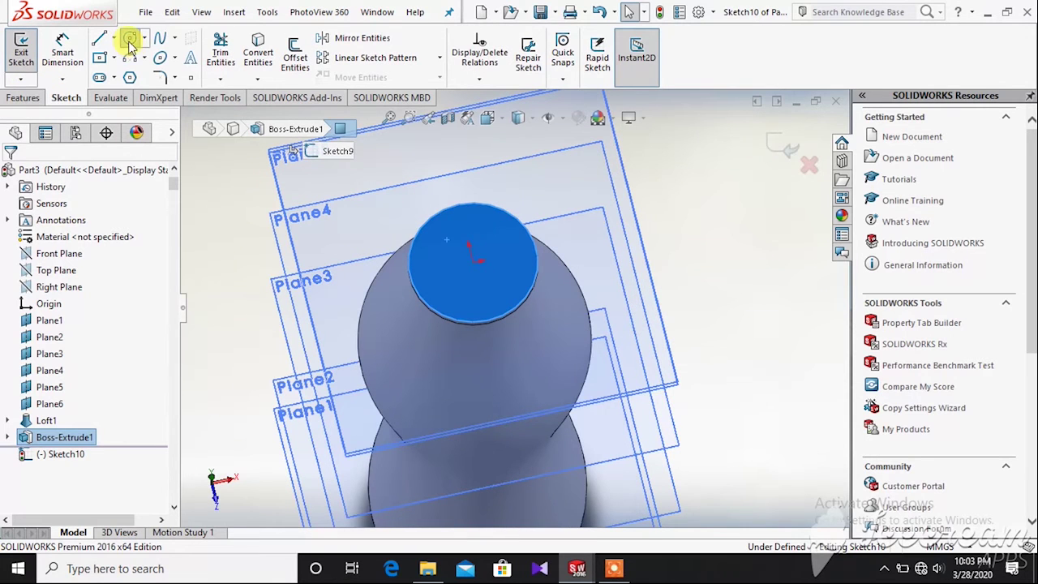
click(475, 260)
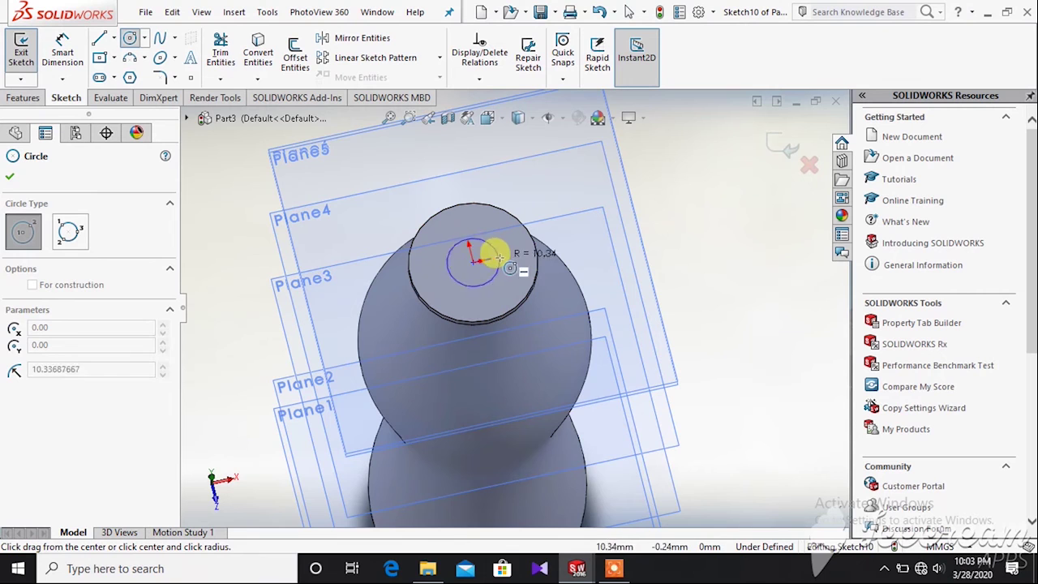
click(510, 246)
Step: Dimension the diameter of the circle on the boss's top face to 45 mm
click(65, 47)
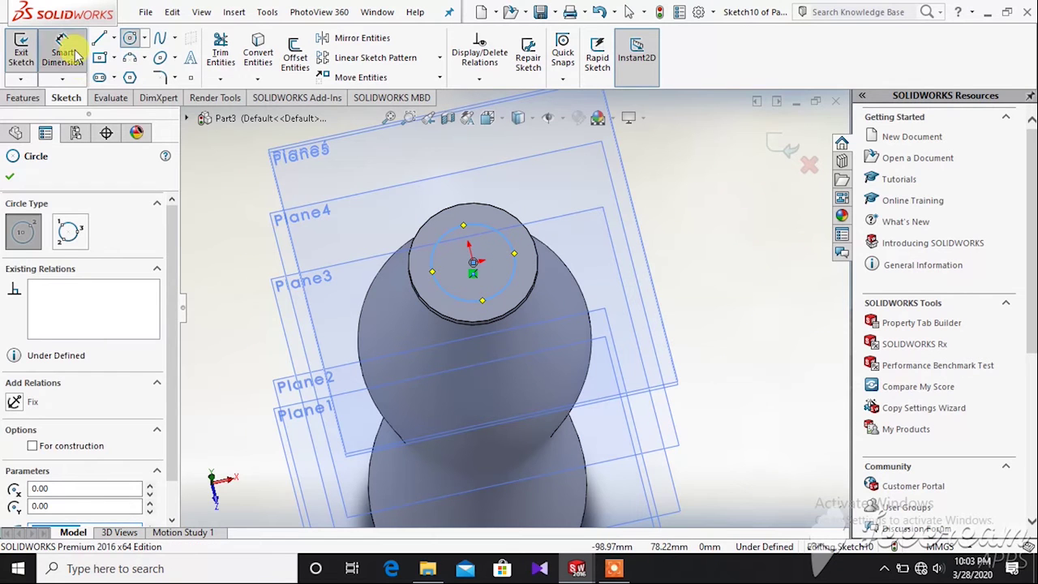
click(517, 251)
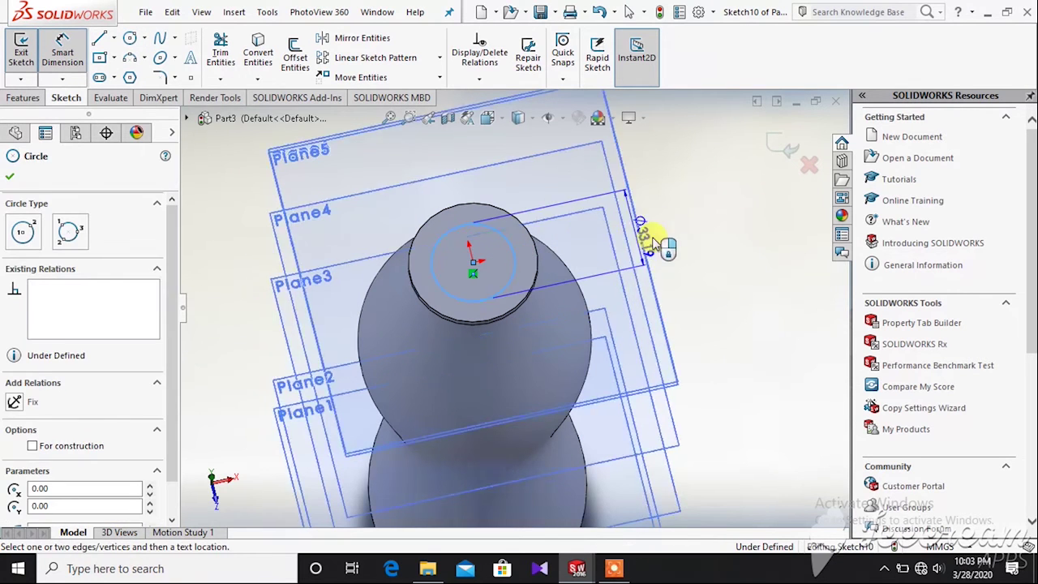
click(629, 248)
text(45.00mm)
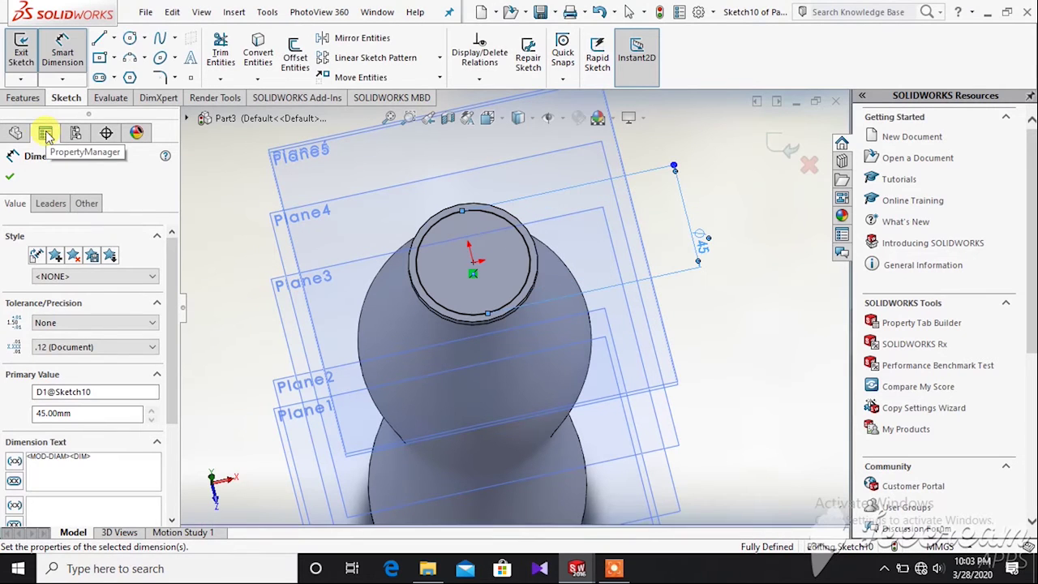
Step: Extrude the 45 mm circle upward as a blind boss 20 mm deep, merged with the bottle body
click(23, 97)
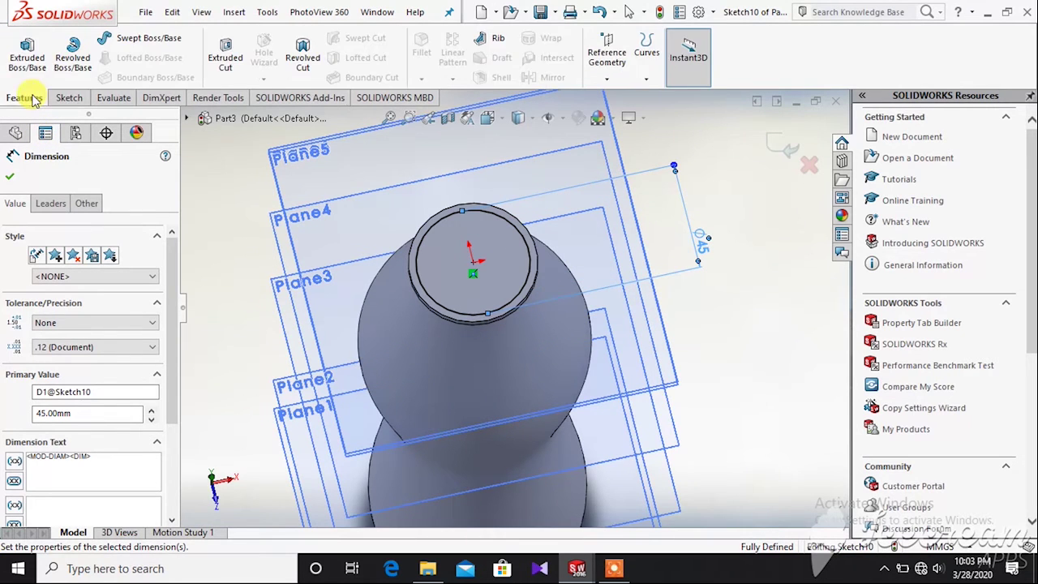
click(27, 53)
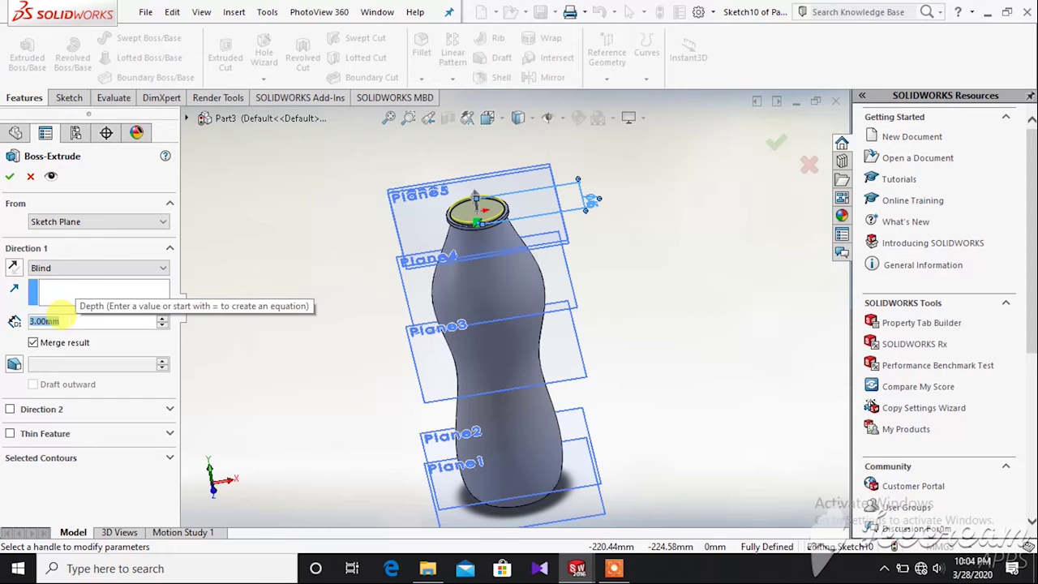
text(20)
key(Return)
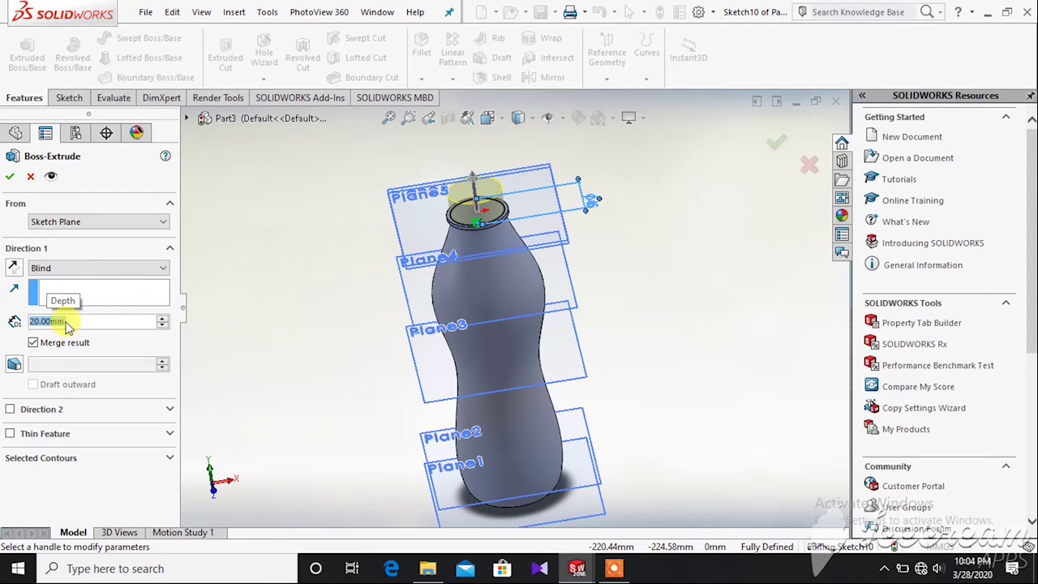
click(9, 177)
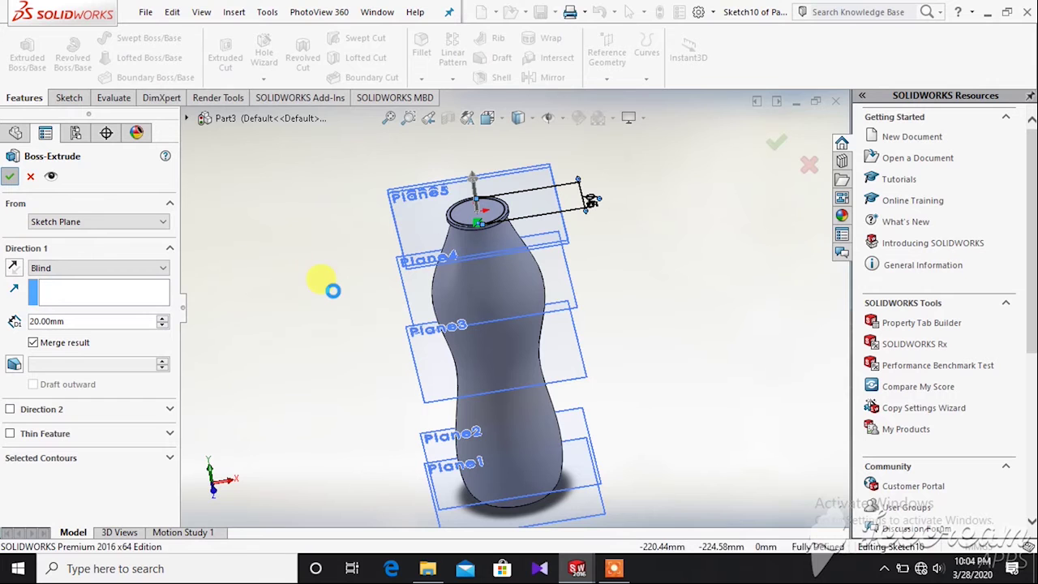
middle_drag(336, 300, 367, 251)
scroll(369, 254, up, 2)
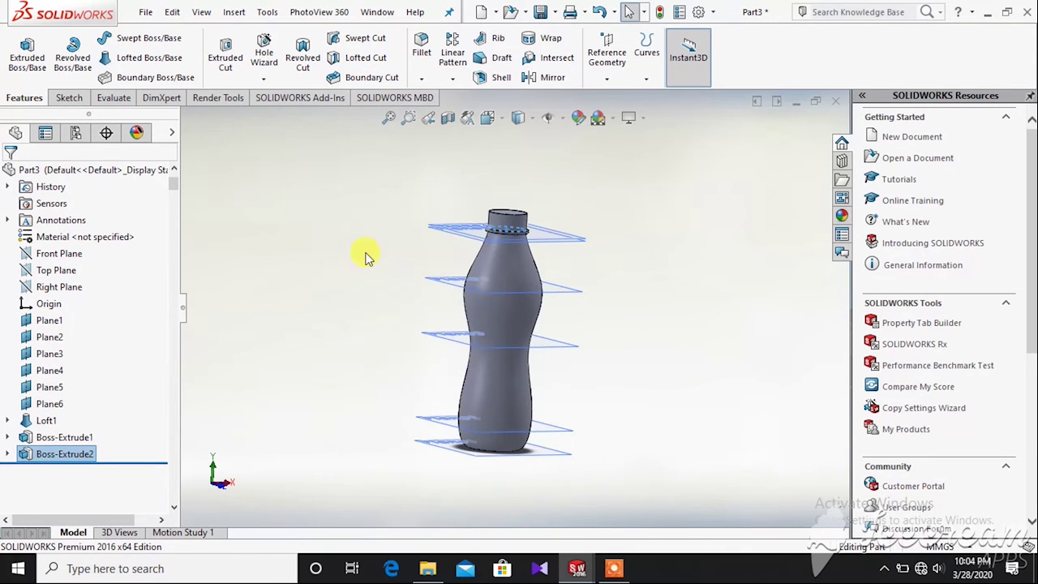
scroll(625, 208, down, 2)
middle_drag(610, 209, 591, 295)
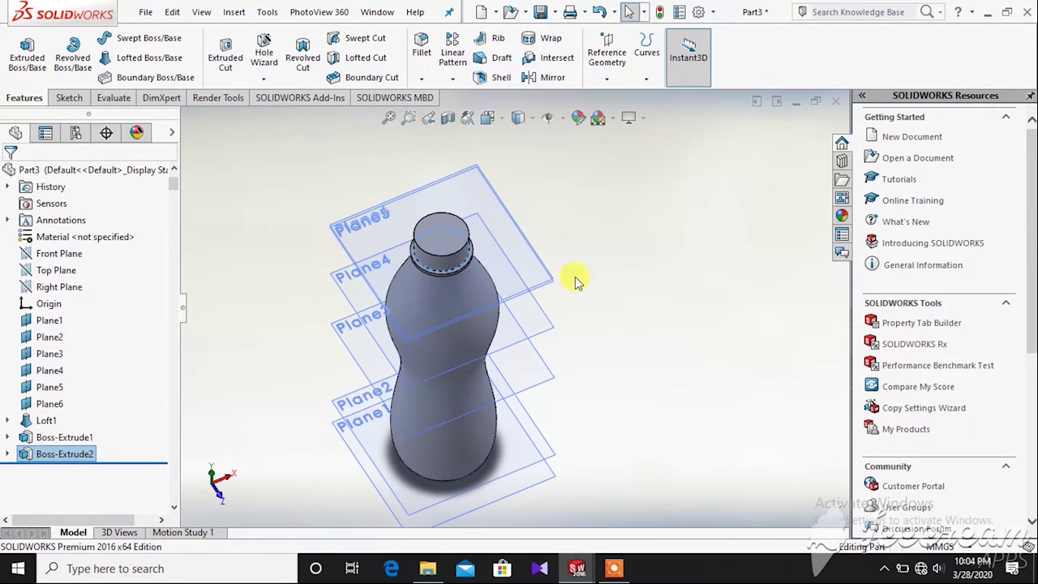
click(614, 568)
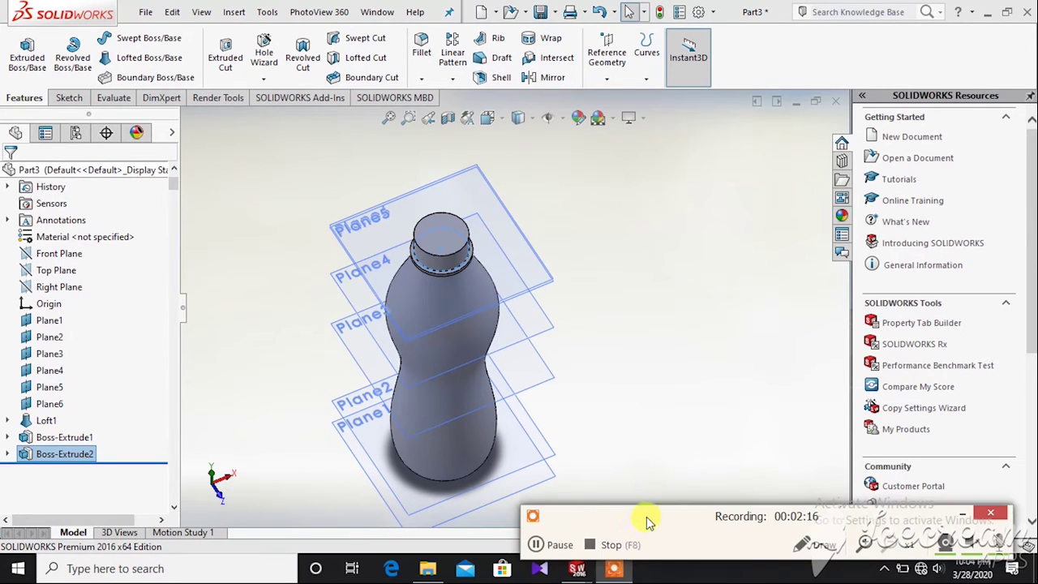
click(545, 545)
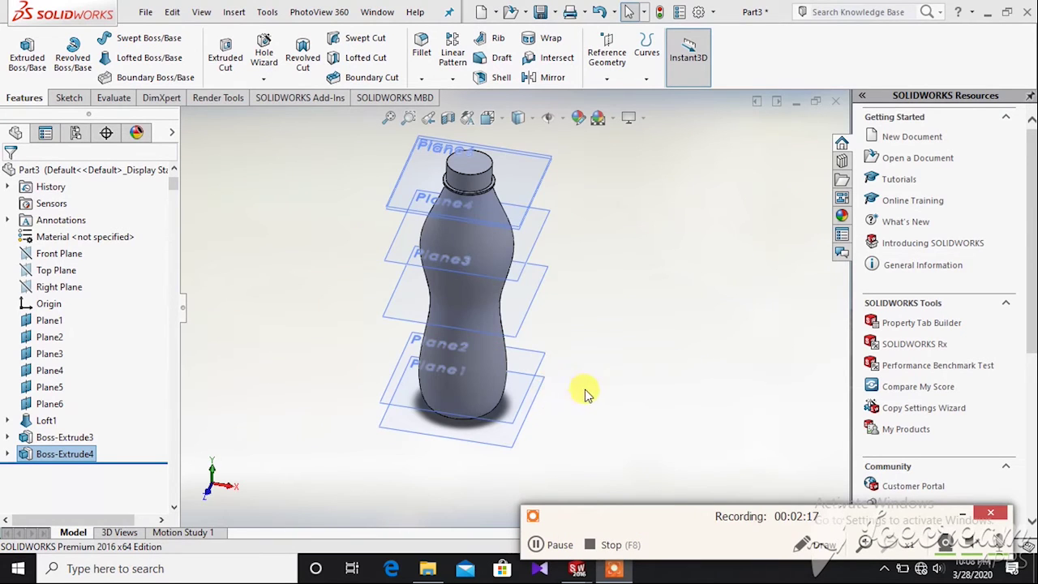
Step: Add a 10 mm dome to the bottle's flat bottom face, reversed so that it curves into the body
middle_drag(584, 394, 597, 326)
click(234, 12)
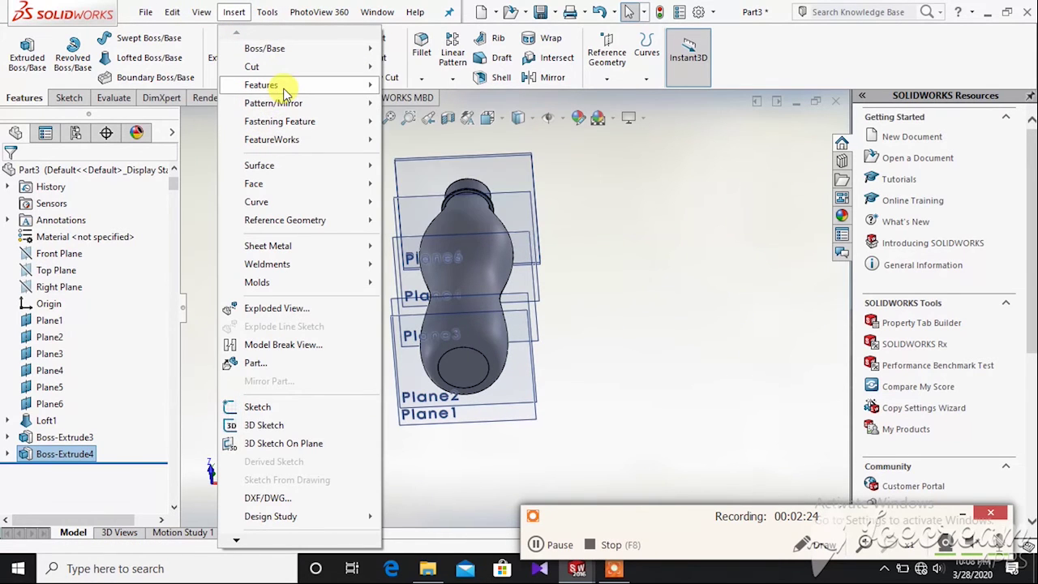
mouse_move(285, 91)
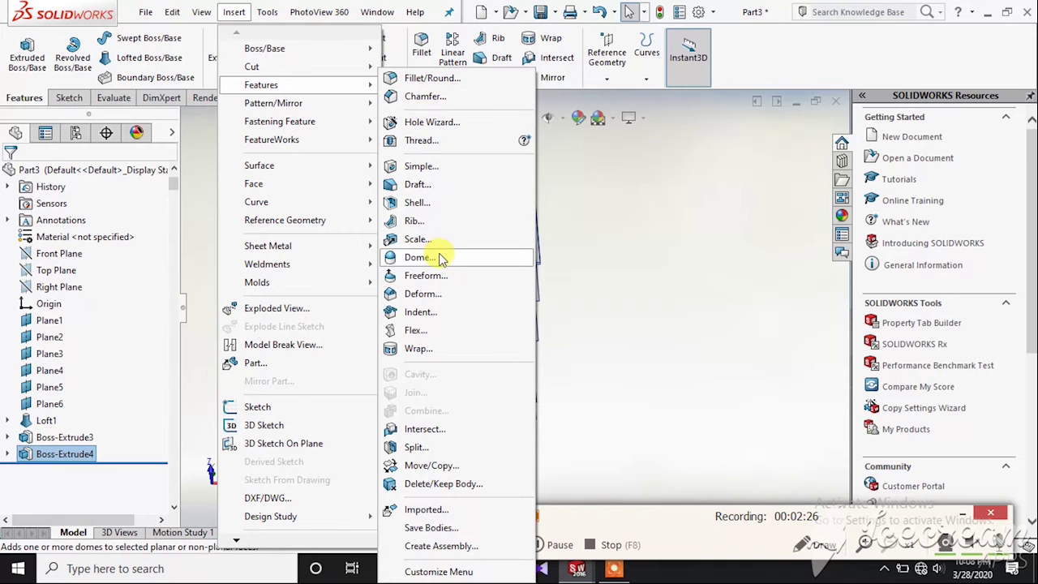
click(419, 257)
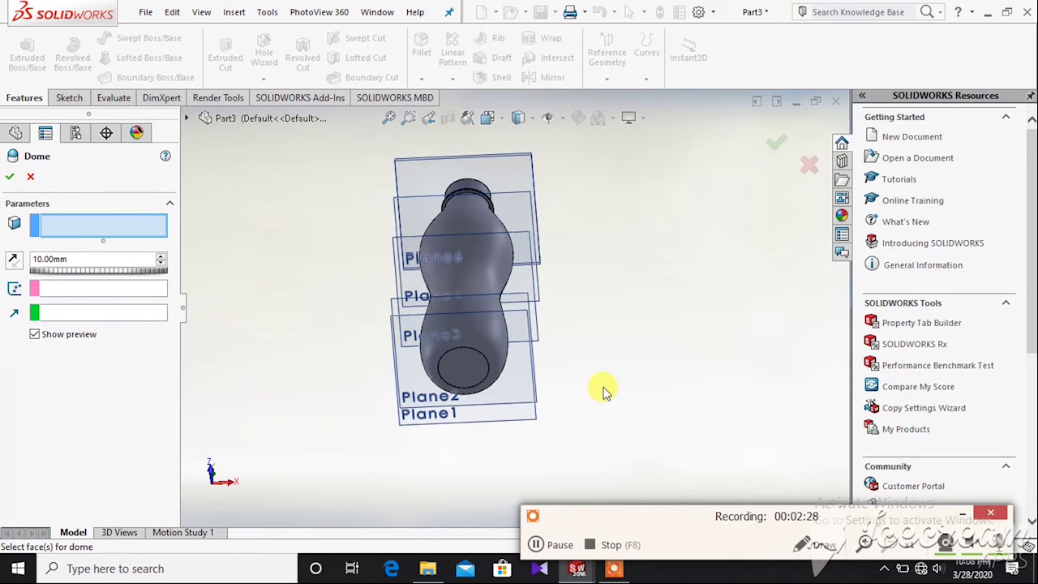
middle_drag(602, 391, 607, 343)
click(482, 342)
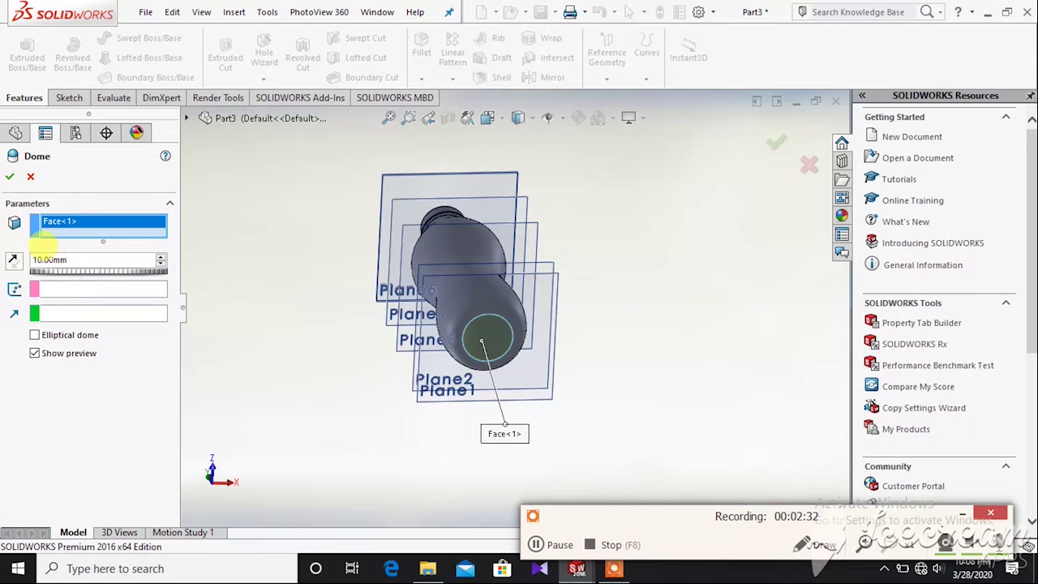
click(12, 177)
Step: Reopen the base dome's definition to review its face, distance and direction, and accept it as is
middle_drag(598, 284, 549, 389)
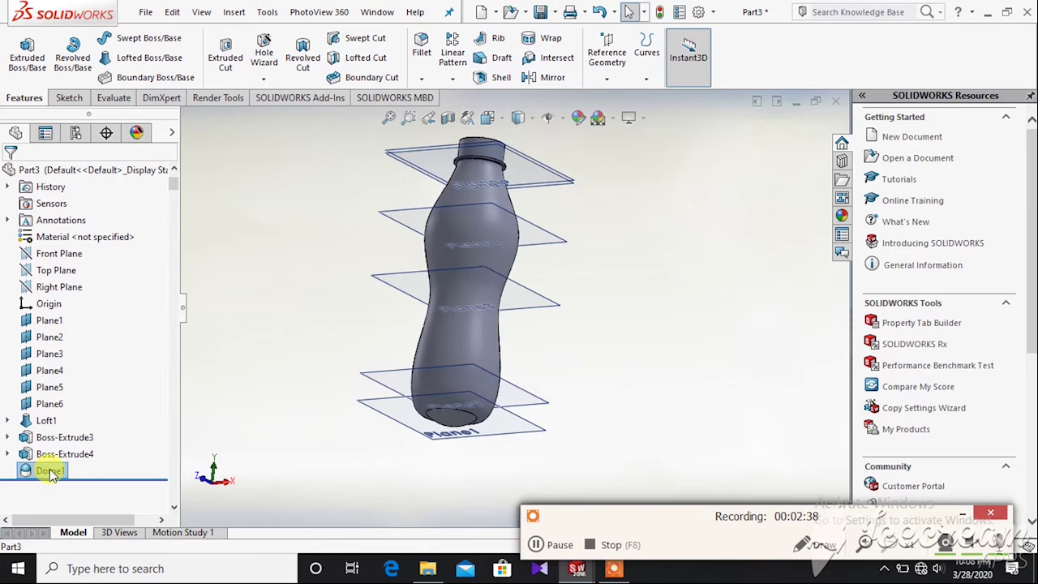
click(49, 424)
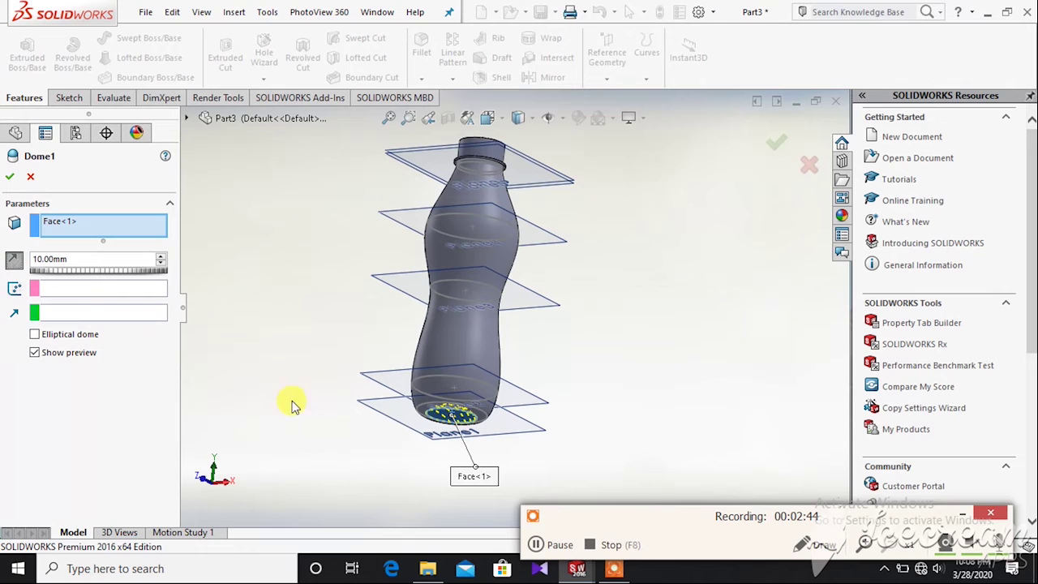
key(Return)
Step: Shell the bottle outward with a 2 mm wall thickness, removing the top face of the neck
middle_drag(625, 352, 535, 326)
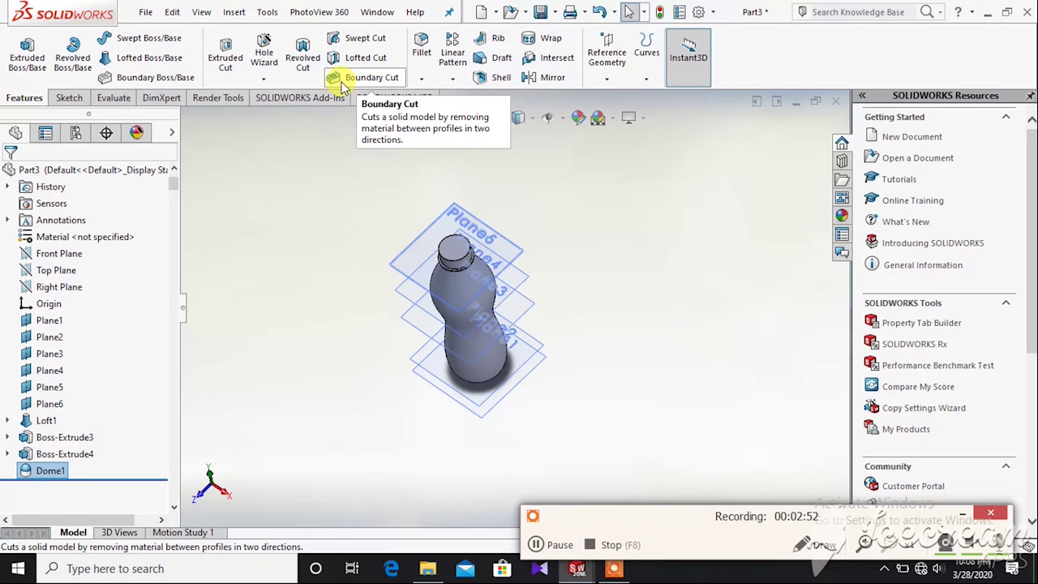
click(499, 78)
middle_drag(459, 194, 480, 279)
click(470, 280)
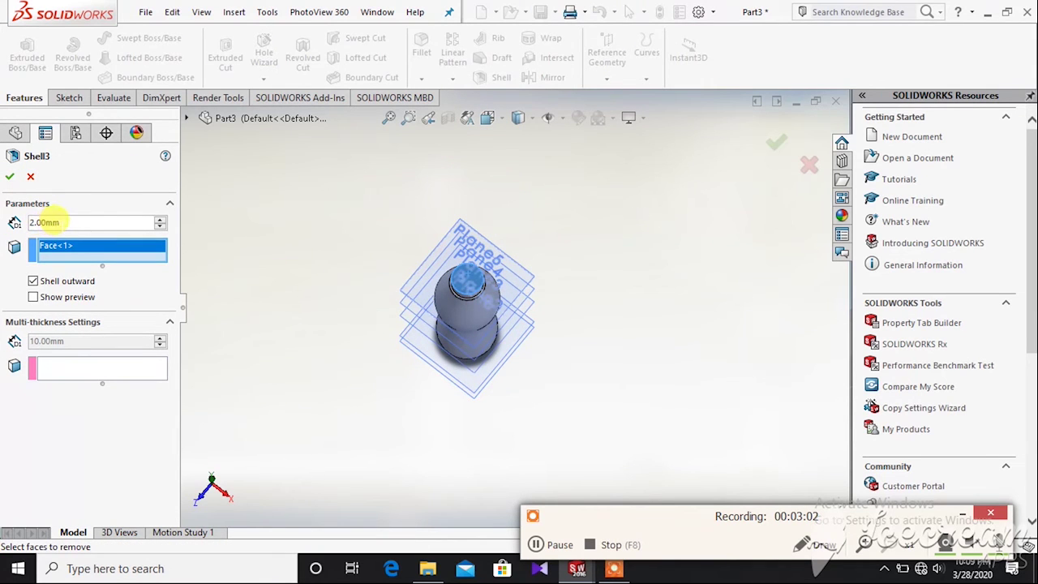
click(11, 178)
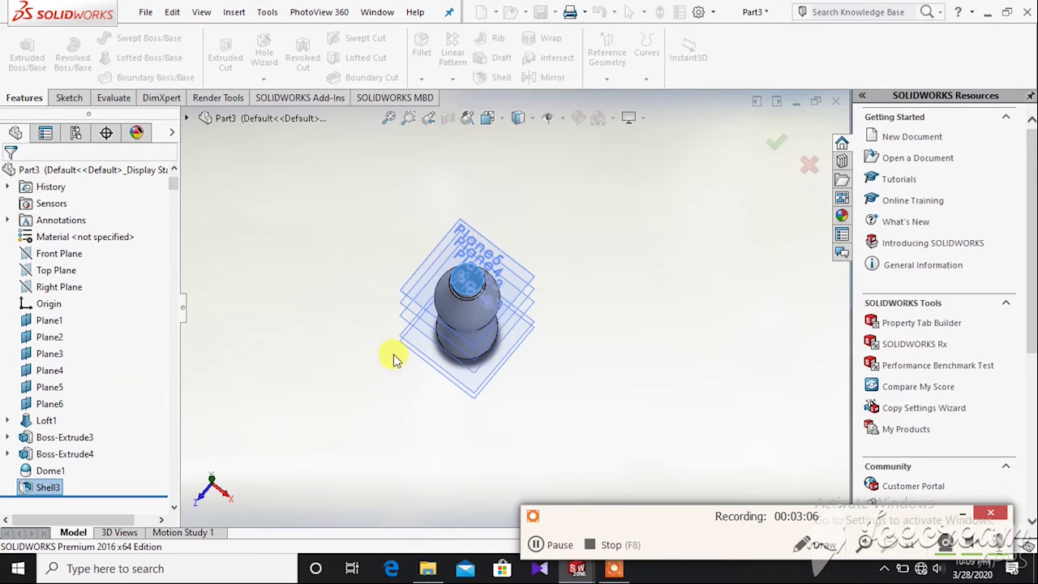
Step: Section the bottle along the Front Plane and examine the shelled wall, the inward-domed base and the neck
middle_drag(395, 360, 413, 219)
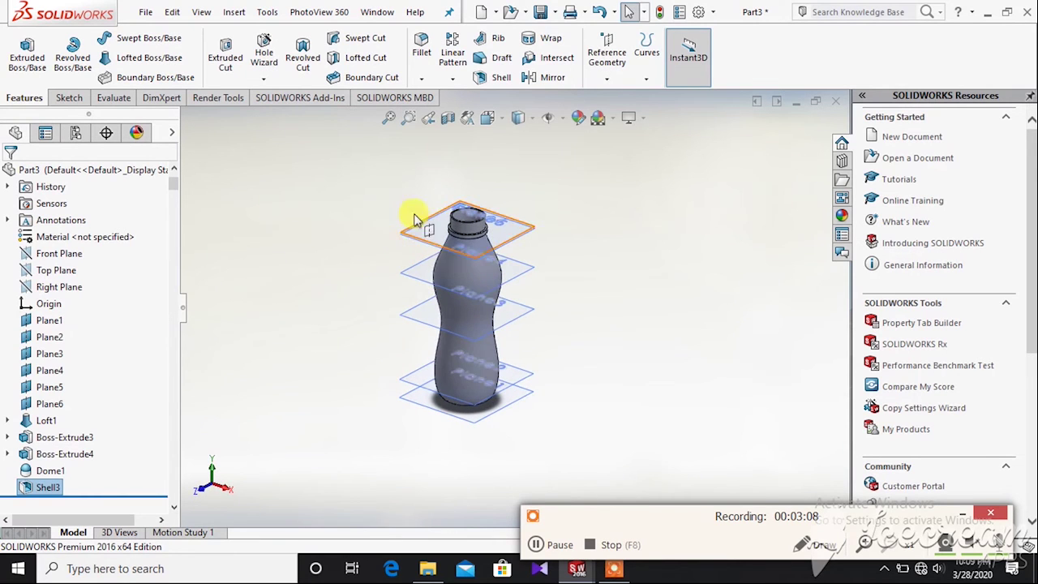
click(448, 121)
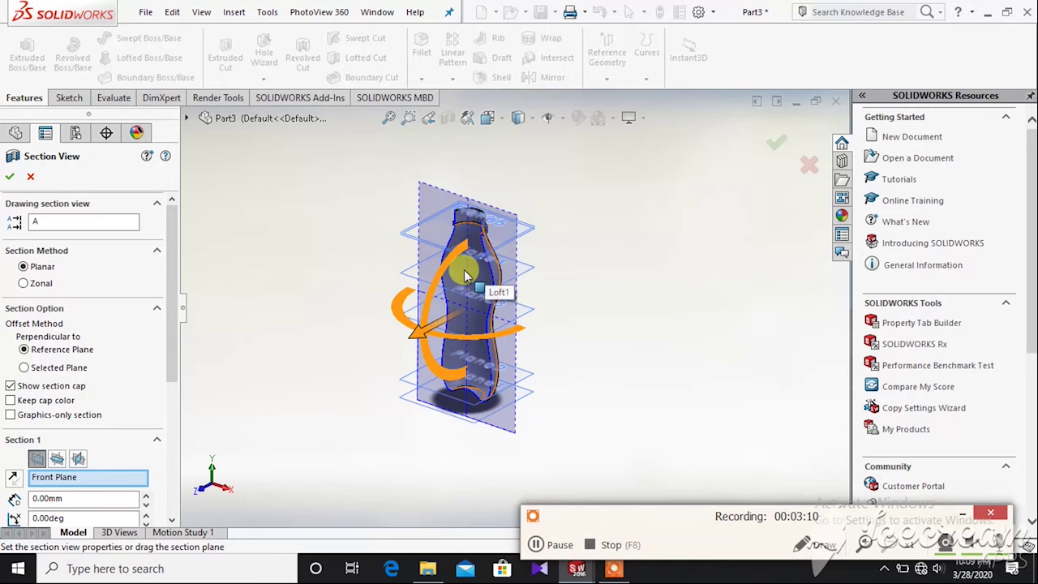
click(9, 177)
middle_drag(549, 295, 522, 294)
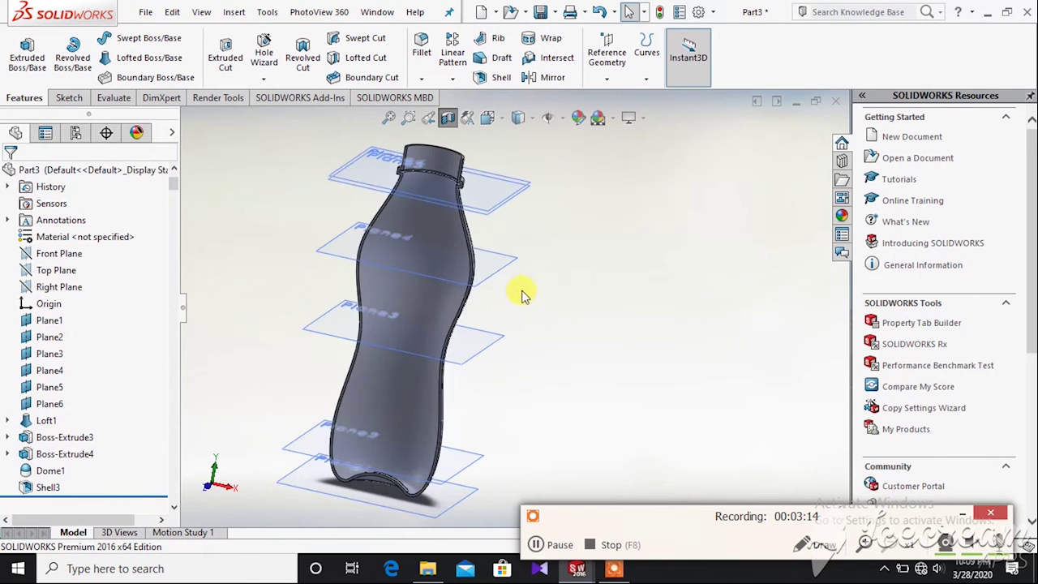
scroll(460, 316, up, 2)
scroll(463, 431, down, 4)
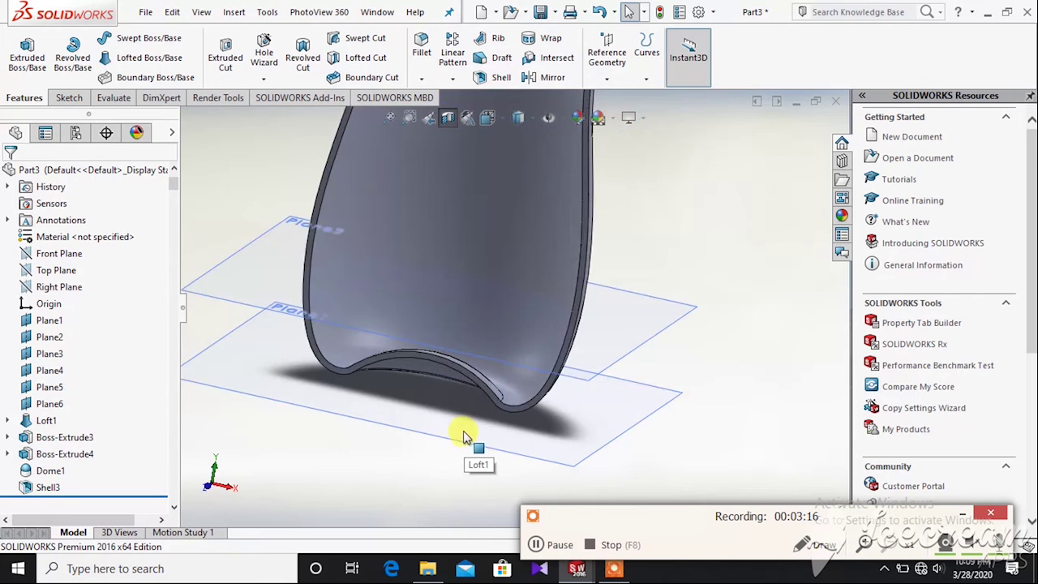
scroll(463, 430, up, 3)
middle_drag(531, 276, 550, 203)
scroll(549, 203, down, 2)
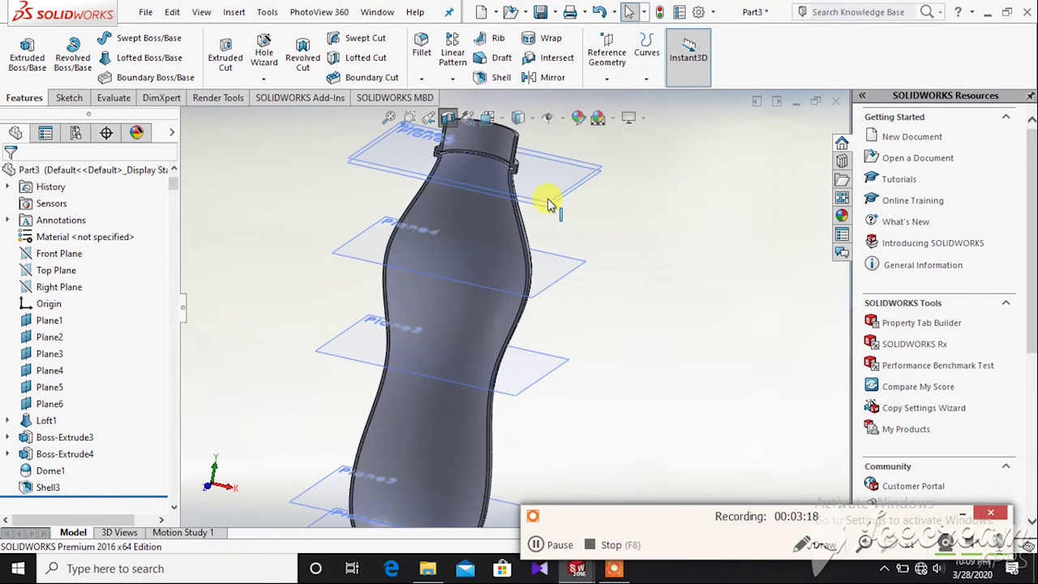
scroll(550, 211, up, 2)
scroll(545, 324, up, 1)
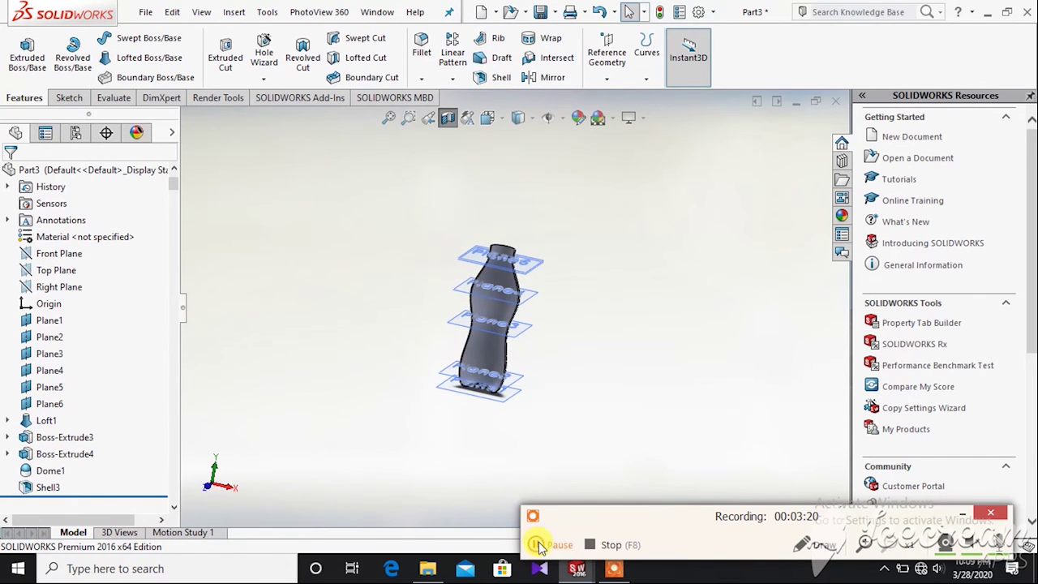
Step: Turn off the section view to show the whole bottle
click(537, 544)
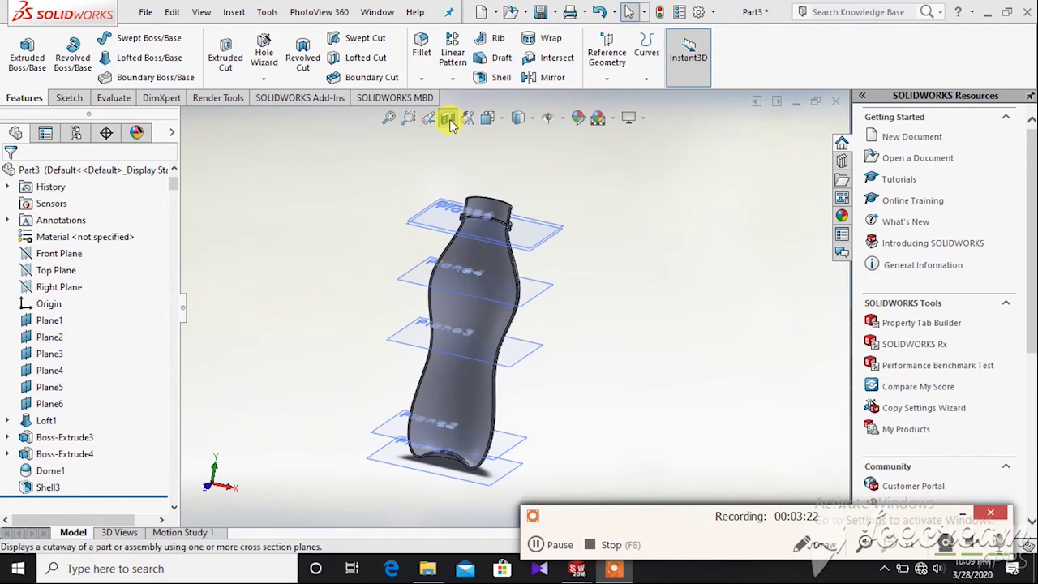
click(448, 117)
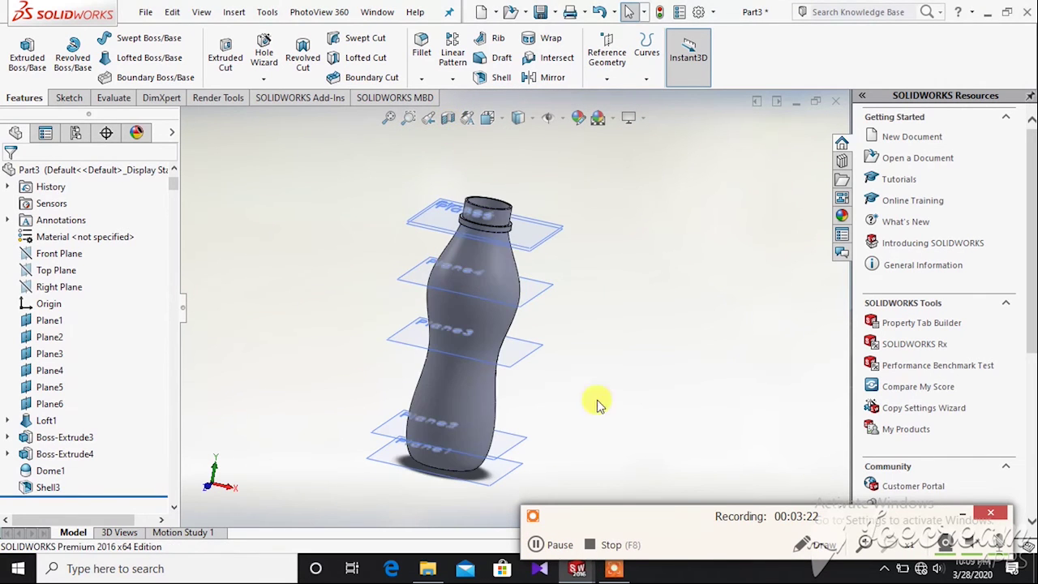
click(564, 534)
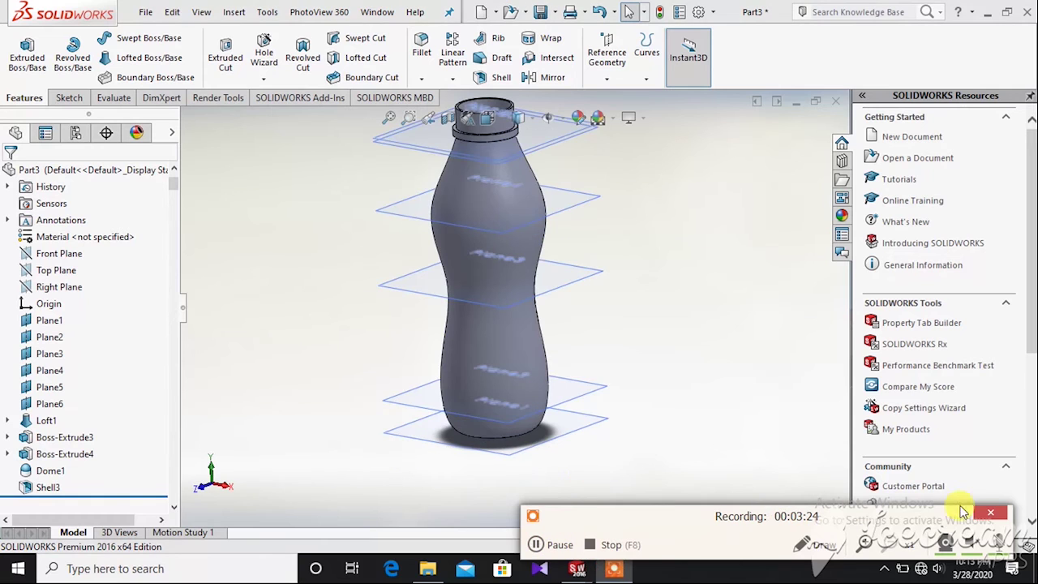
click(962, 512)
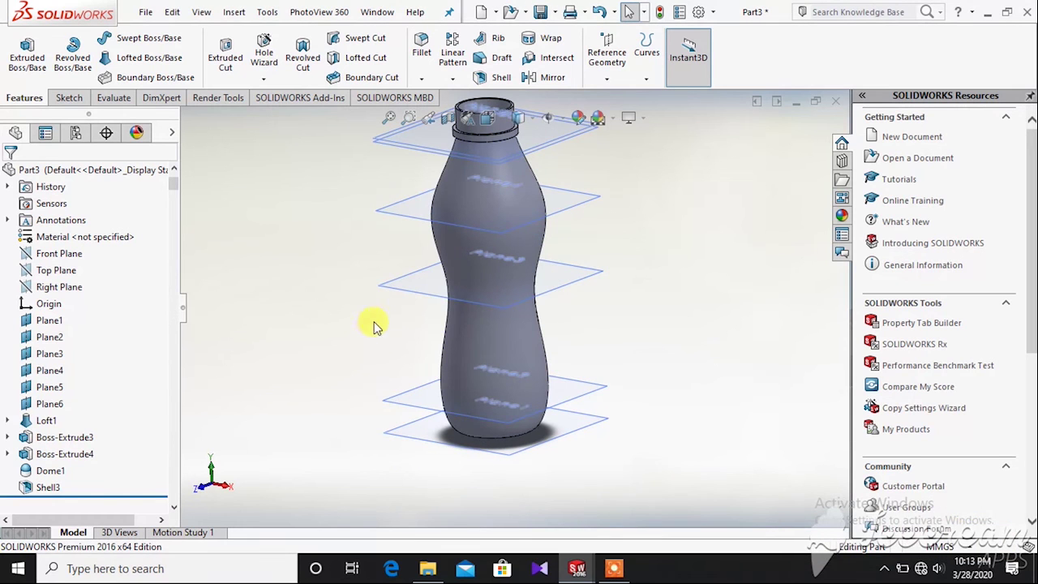
Step: Hide the six reference planes, Plane1 through Plane6, so only the bottle body is displayed
click(51, 404)
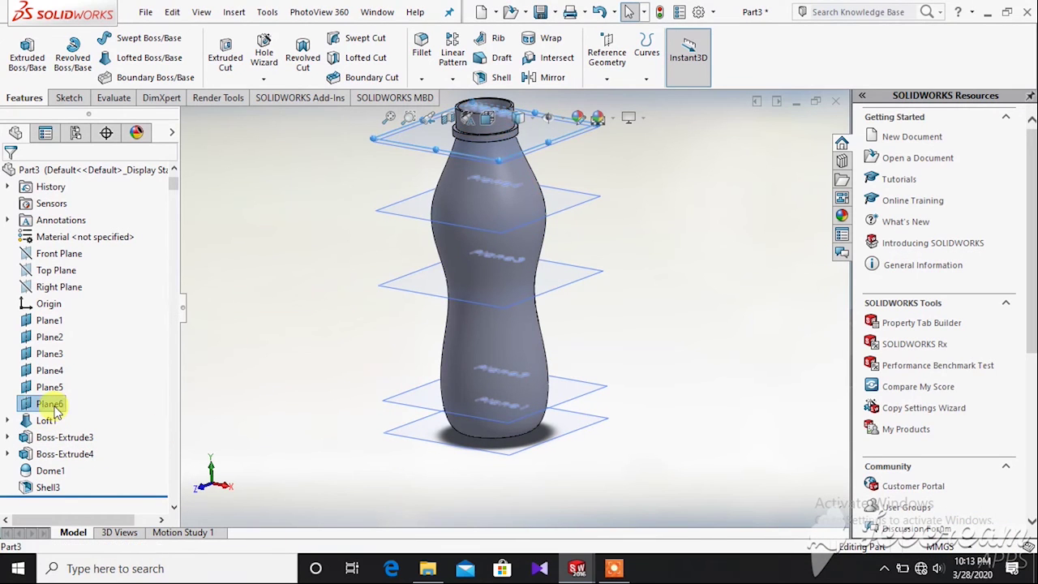
click(84, 383)
click(49, 387)
click(78, 370)
click(50, 370)
click(87, 342)
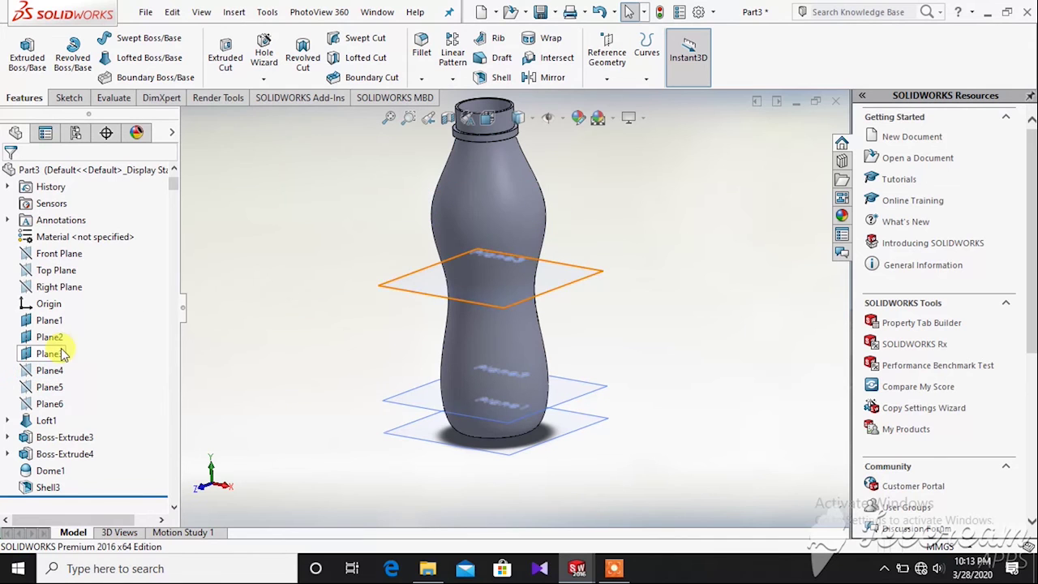
click(68, 354)
click(87, 326)
click(49, 337)
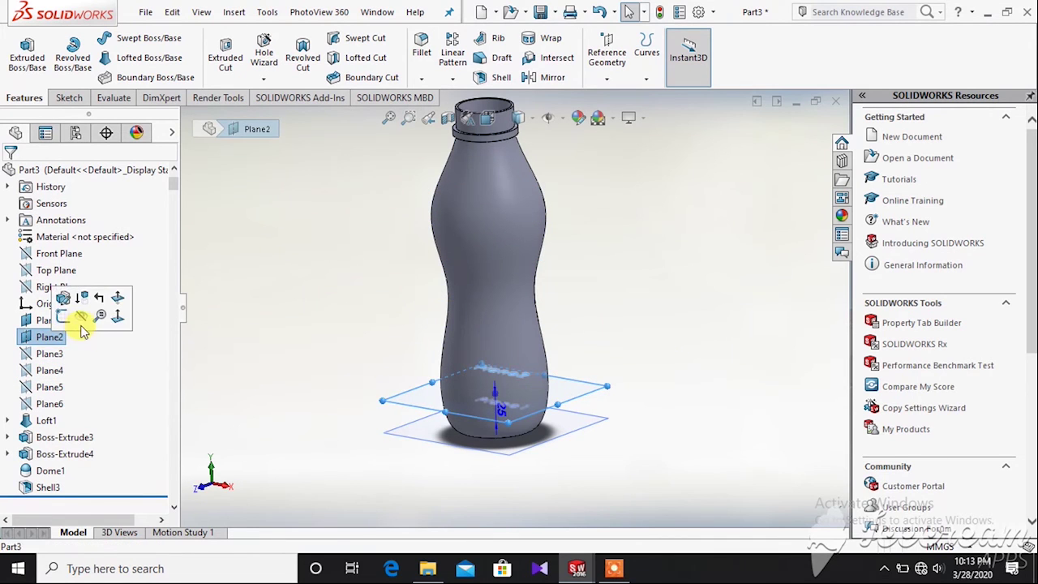
click(81, 321)
click(49, 320)
click(83, 303)
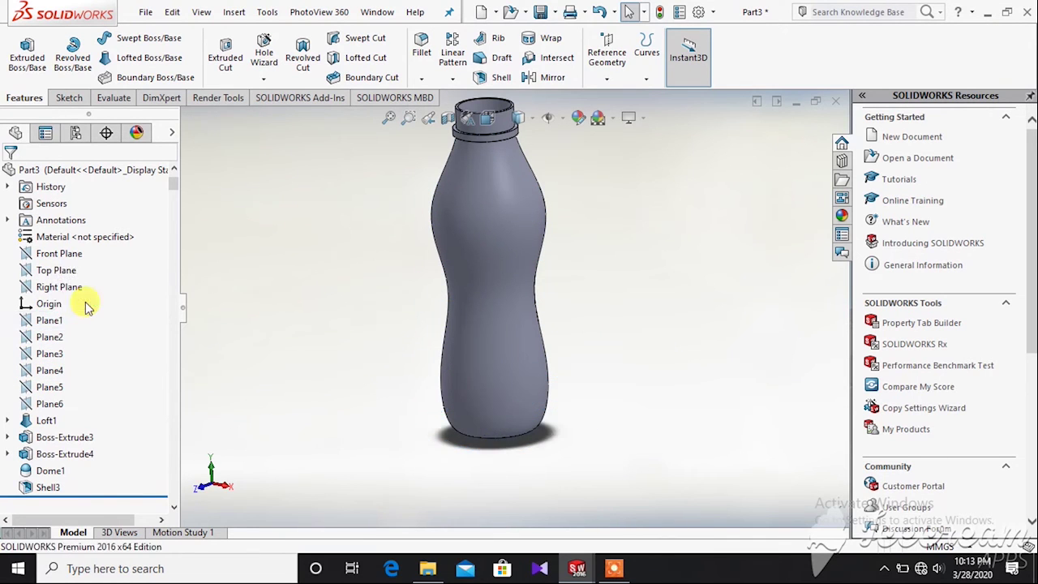
Step: Start a Thread feature on the outer circular edge of the neck's top rim
scroll(479, 188, down, 4)
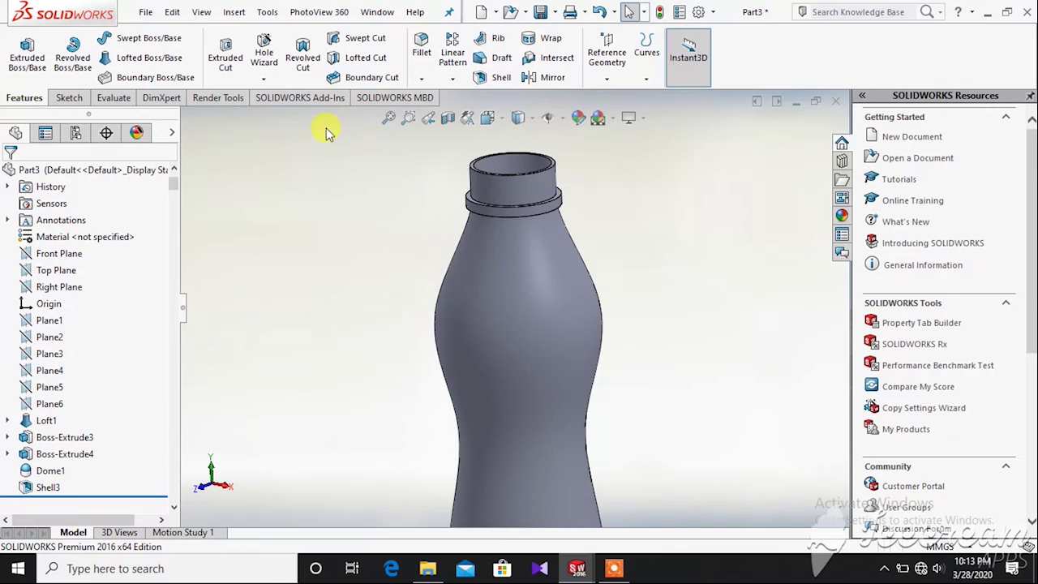
click(265, 79)
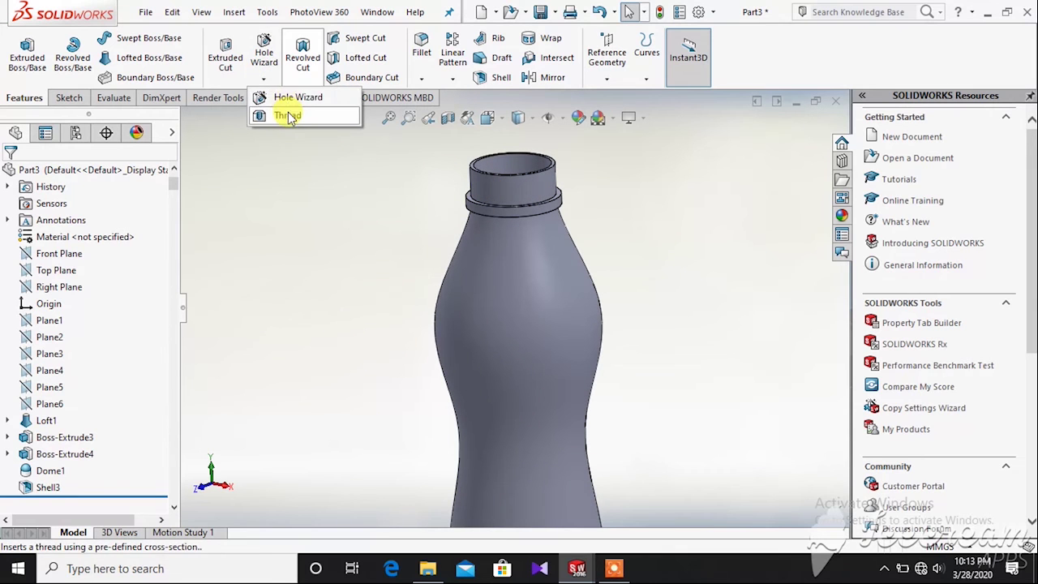
middle_drag(348, 181, 422, 193)
scroll(490, 207, down, 5)
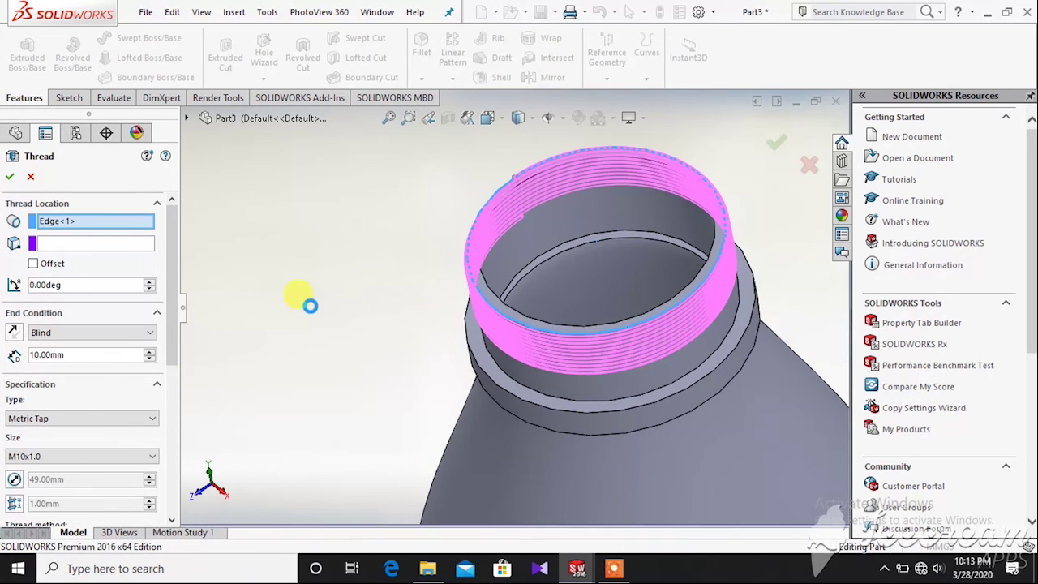
middle_drag(301, 297, 335, 267)
scroll(322, 292, up, 8)
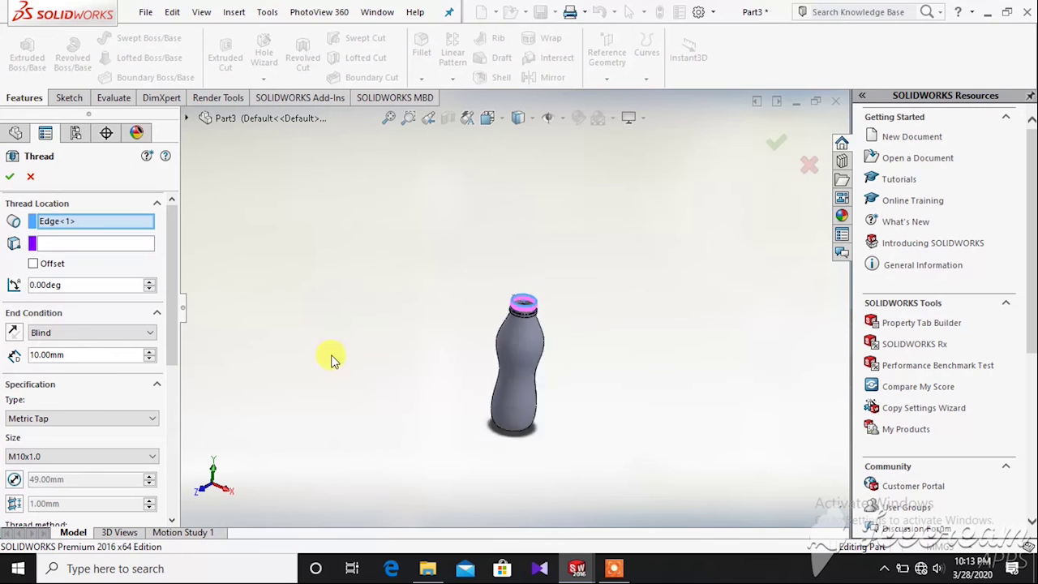
scroll(500, 332, down, 2)
scroll(534, 202, down, 10)
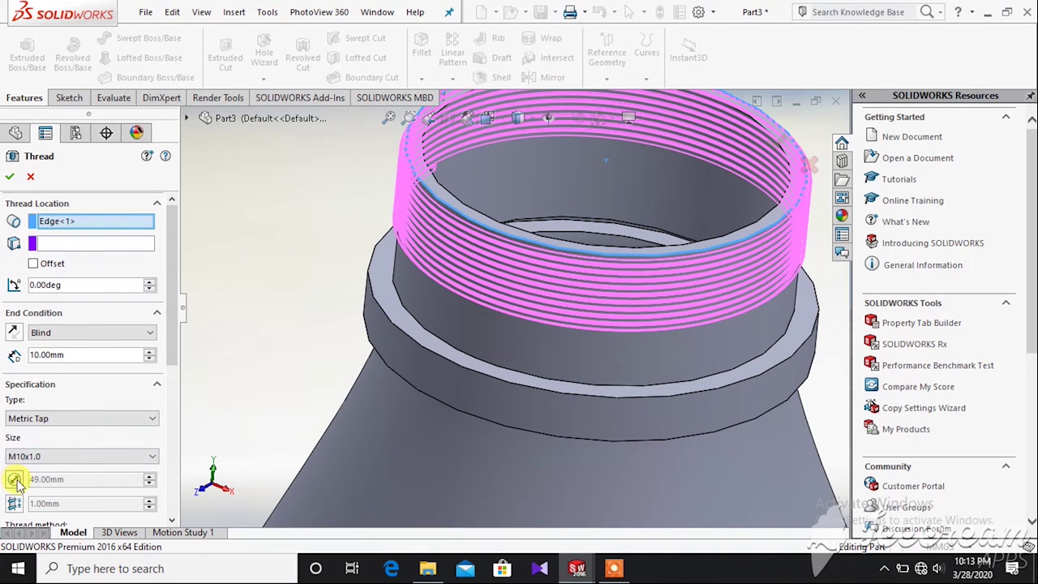
Step: Override the thread pitch to 4 mm, use the Extrude thread method, and create the 10 mm blind Metric Tap M10x1.0 neck thread
click(16, 503)
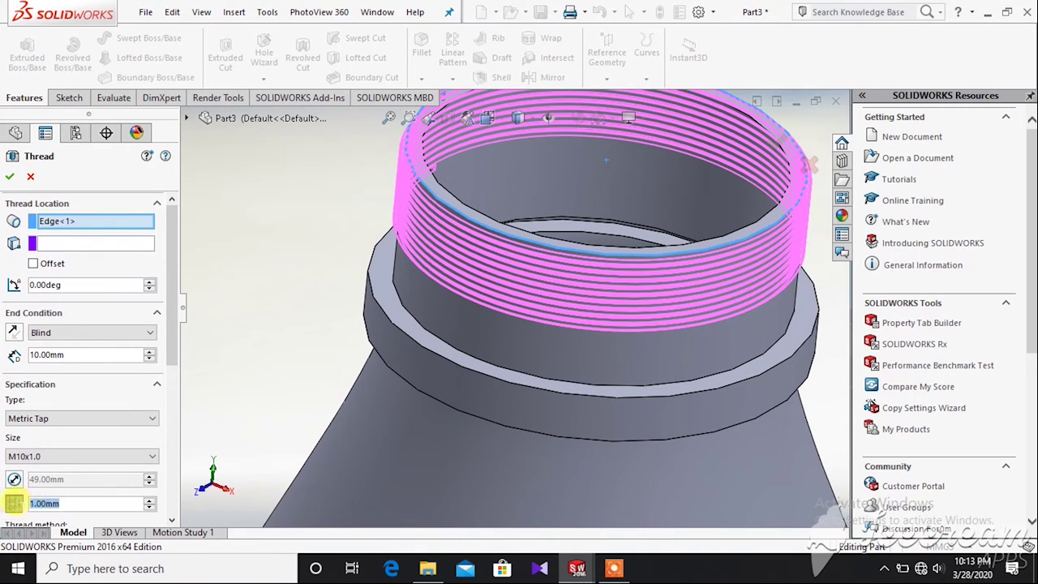
text(4)
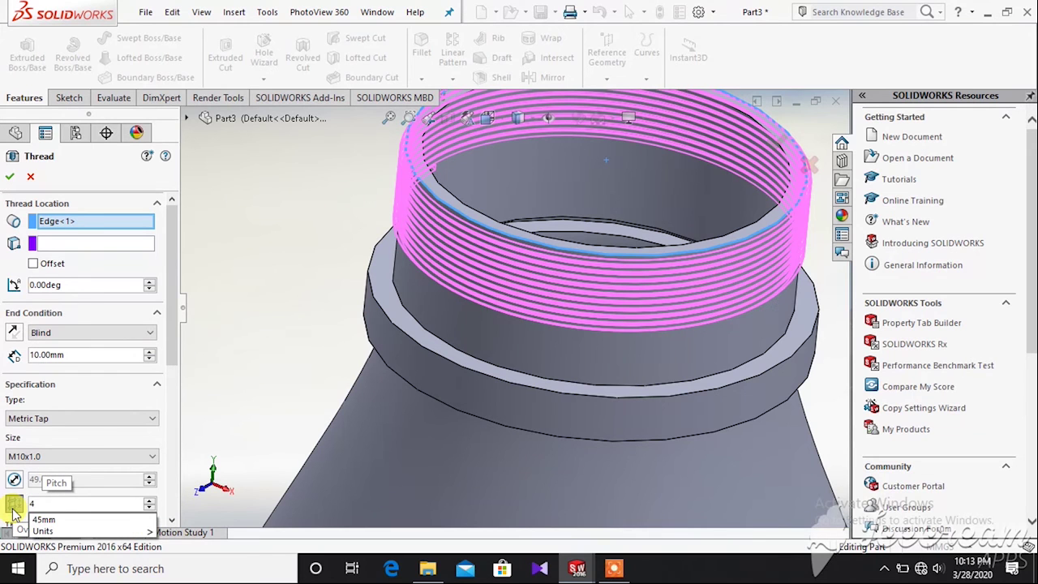
key(Return)
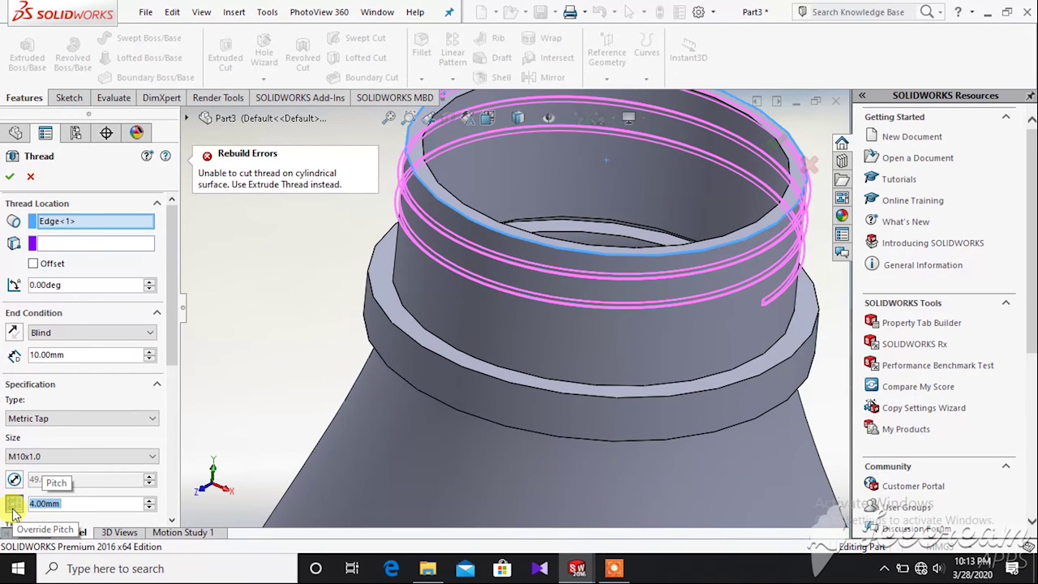
drag(169, 347, 173, 419)
click(30, 413)
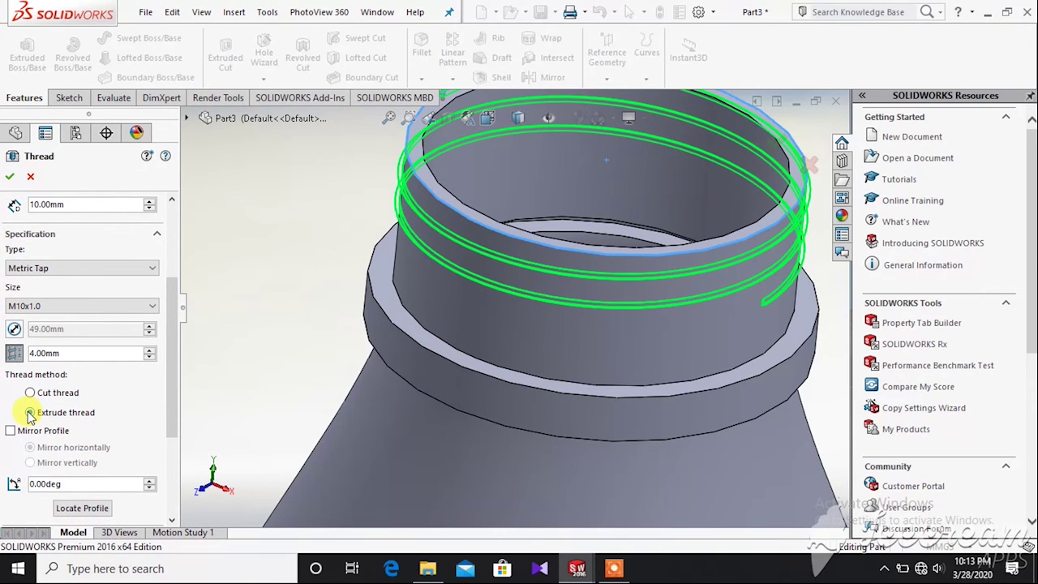
drag(174, 394, 174, 285)
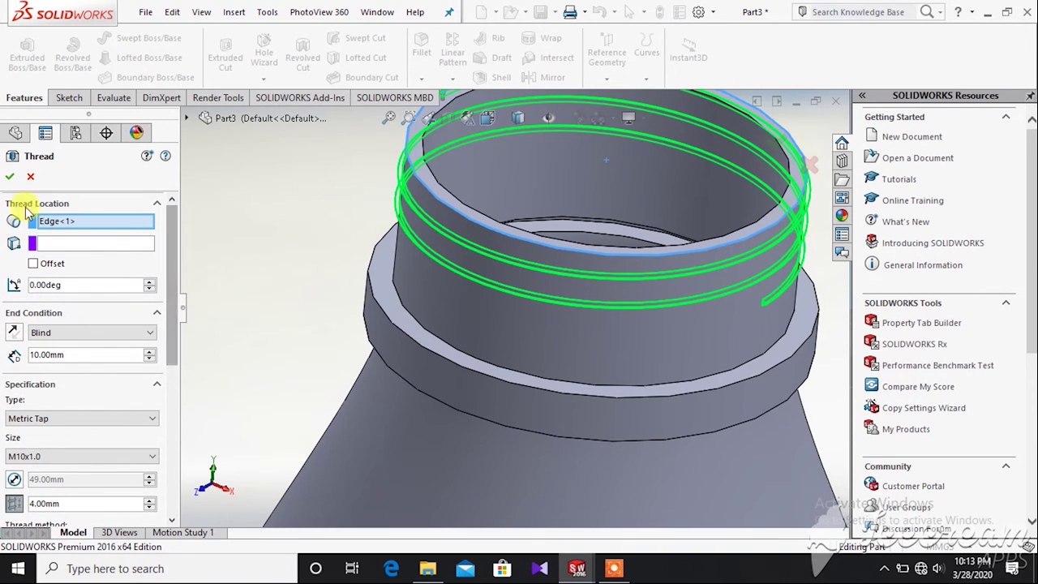
click(8, 177)
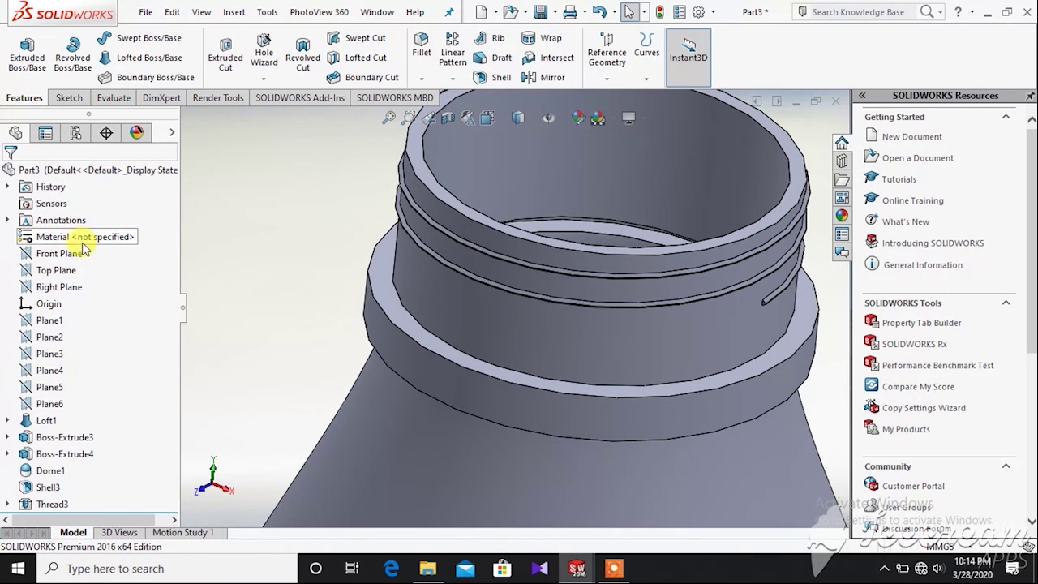
Step: Apply the green high gloss plastic appearance to the whole bottle body
scroll(306, 283, up, 10)
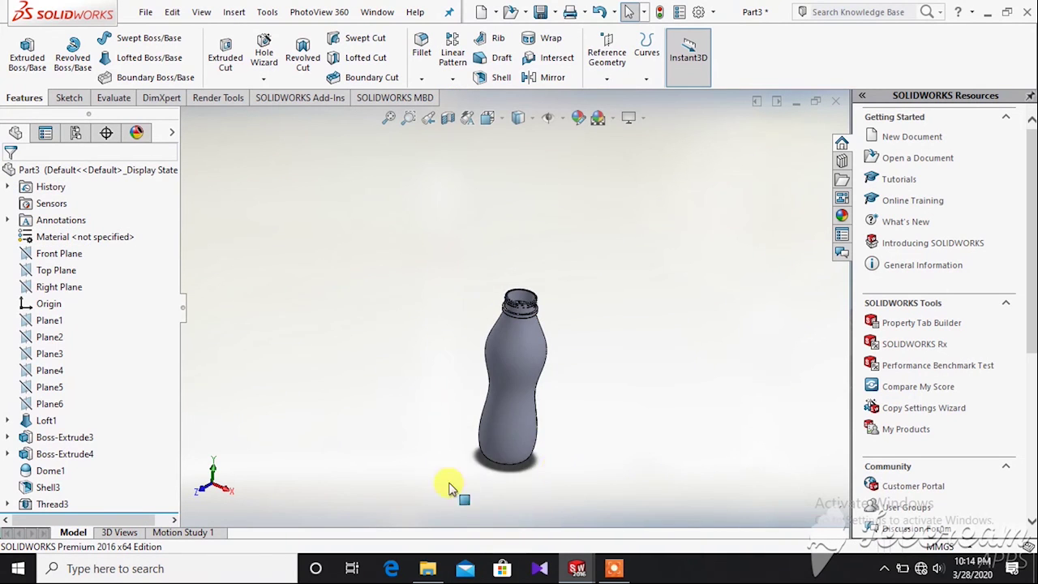
middle_drag(552, 349, 479, 371)
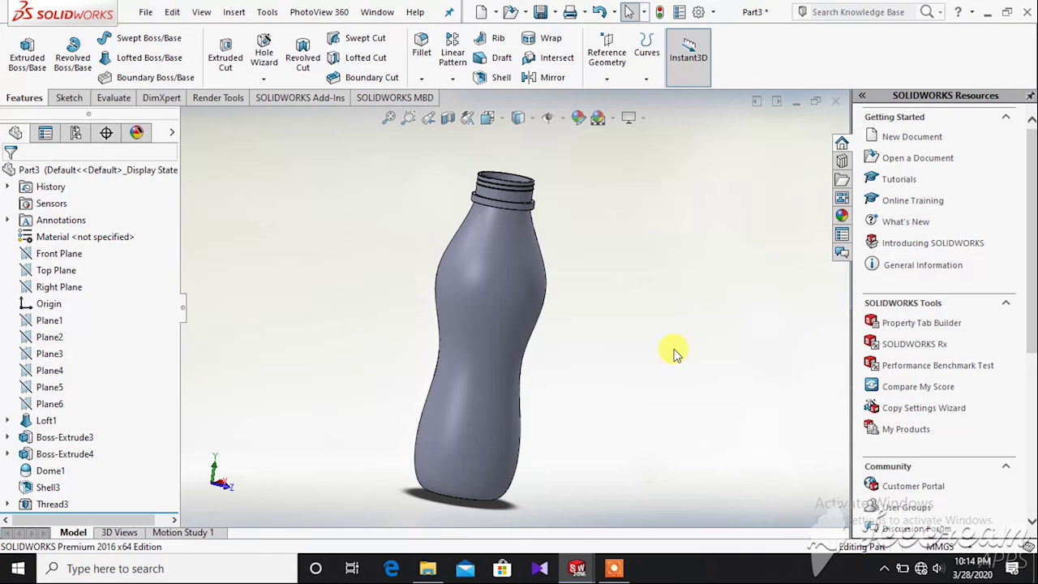
click(842, 216)
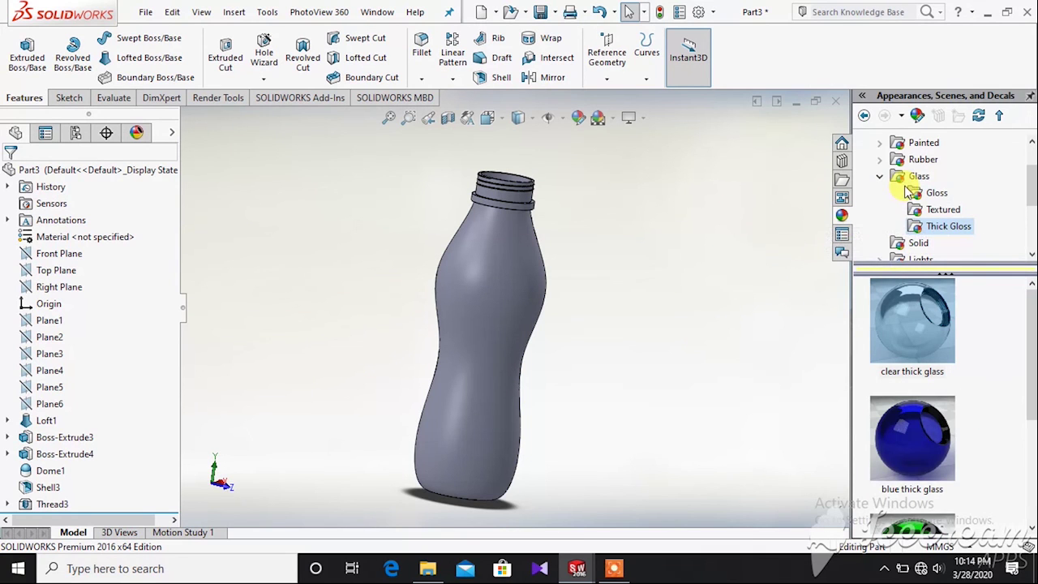
scroll(902, 180, down, 1)
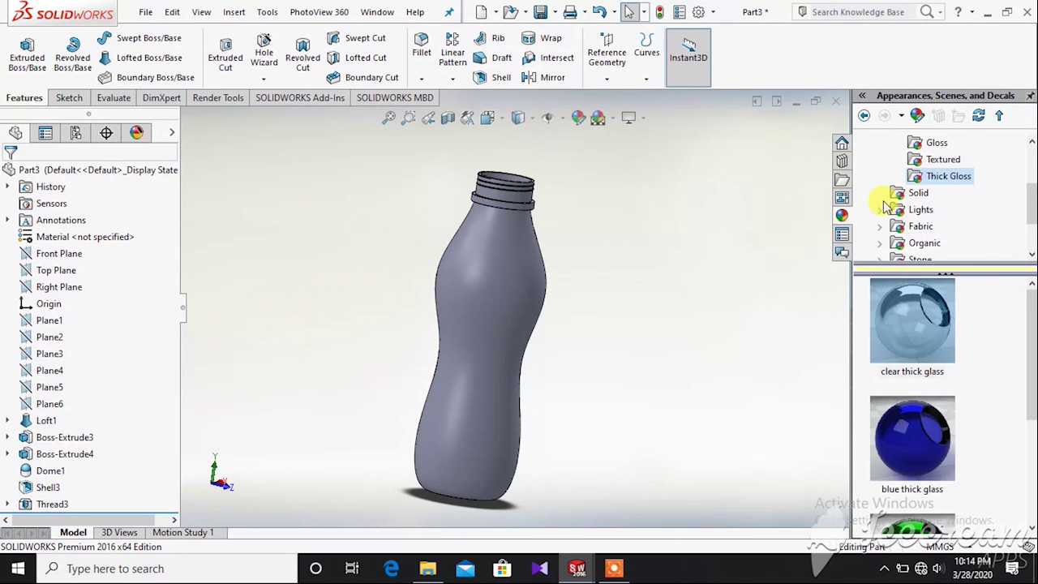
scroll(893, 171, up, 2)
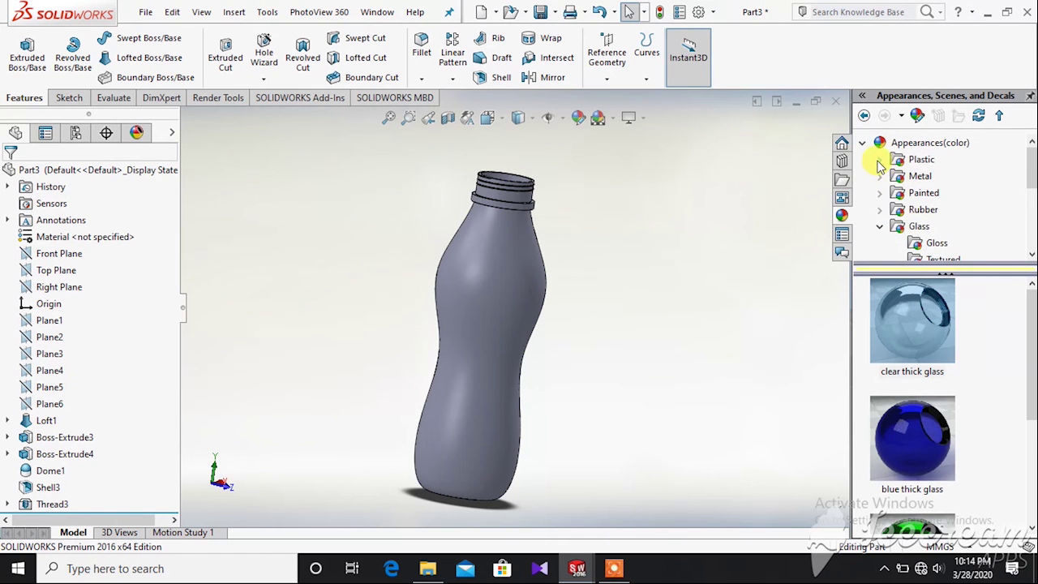
click(880, 161)
click(929, 161)
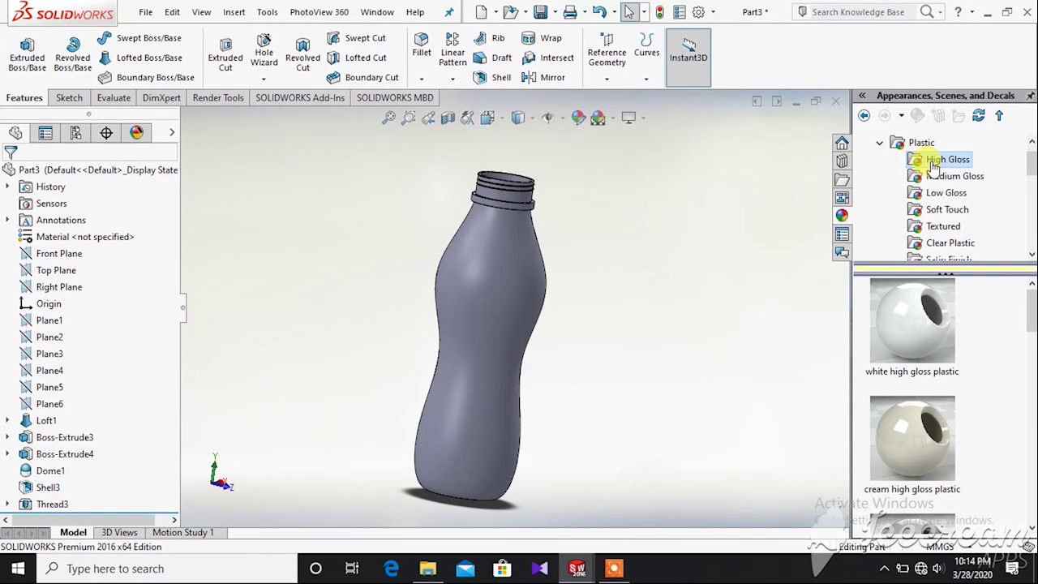
scroll(994, 428, down, 4)
mouse_move(940, 402)
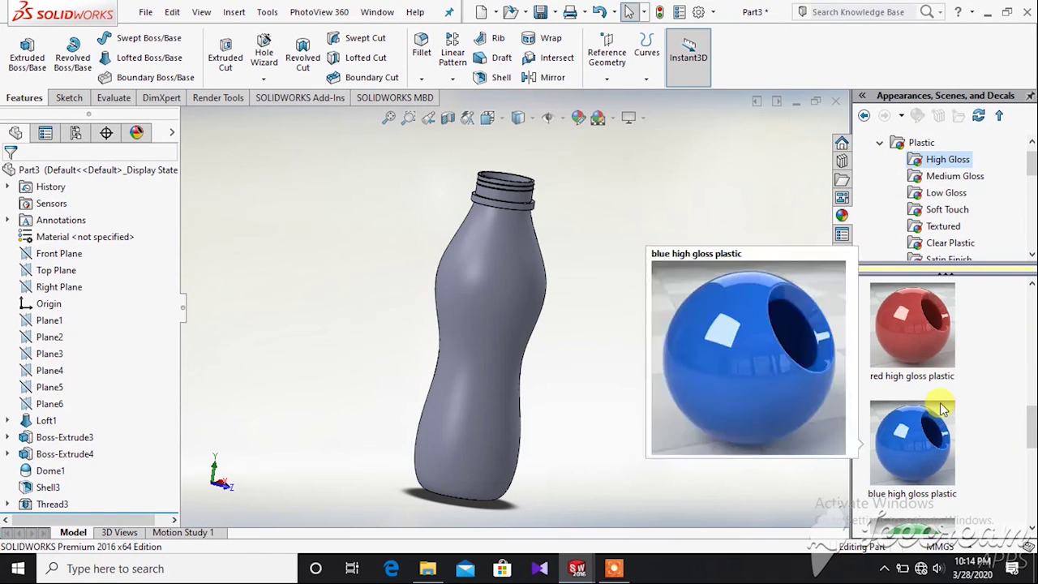
scroll(932, 398, down, 2)
drag(926, 385, 531, 311)
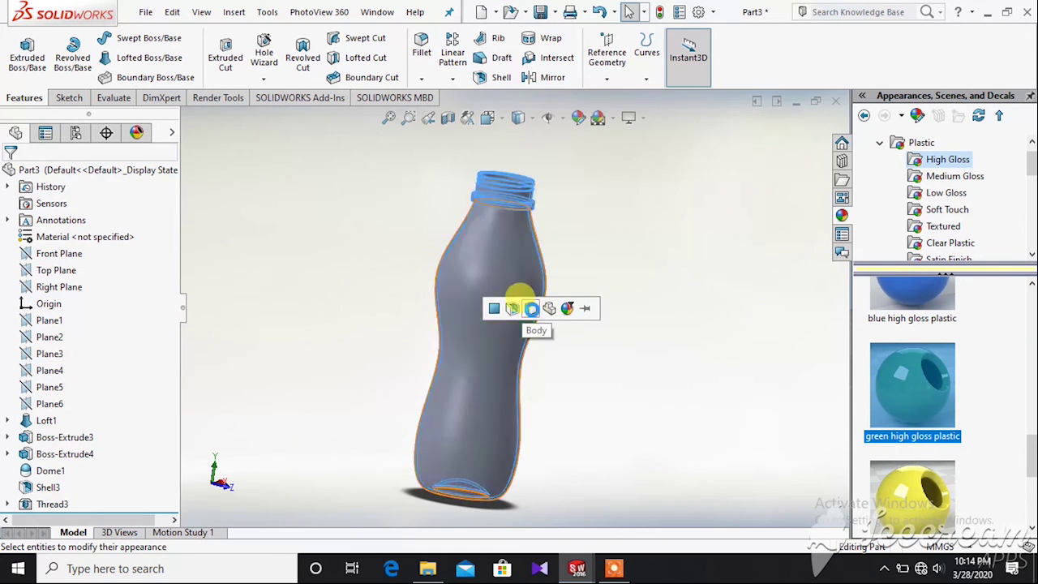
click(529, 307)
Step: Examine the green bottle as a whole from the side and from above
scroll(479, 320, down, 5)
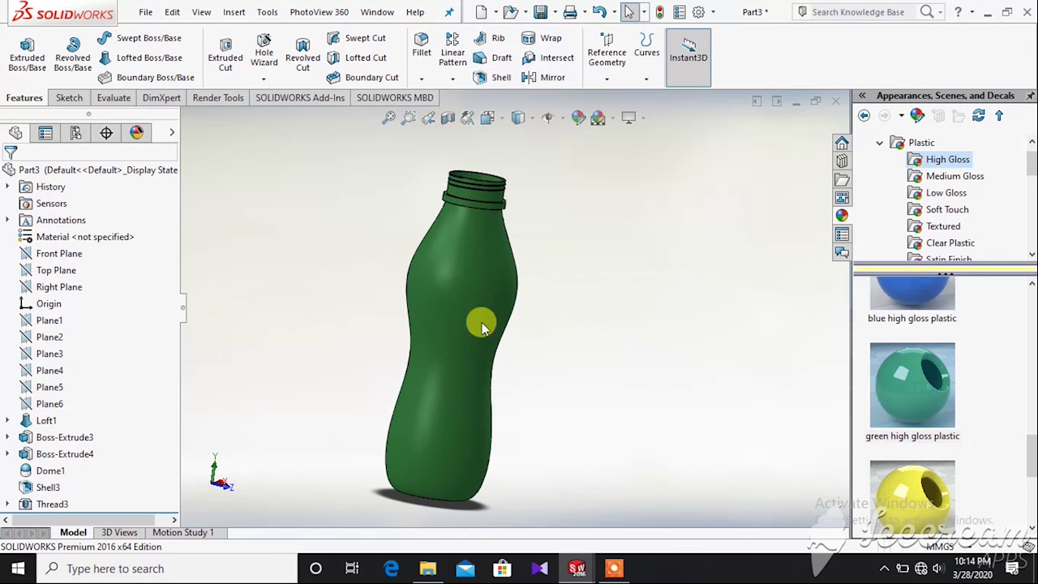
scroll(482, 425, up, 5)
scroll(481, 424, down, 2)
scroll(481, 425, up, 2)
middle_drag(546, 177, 624, 290)
click(614, 571)
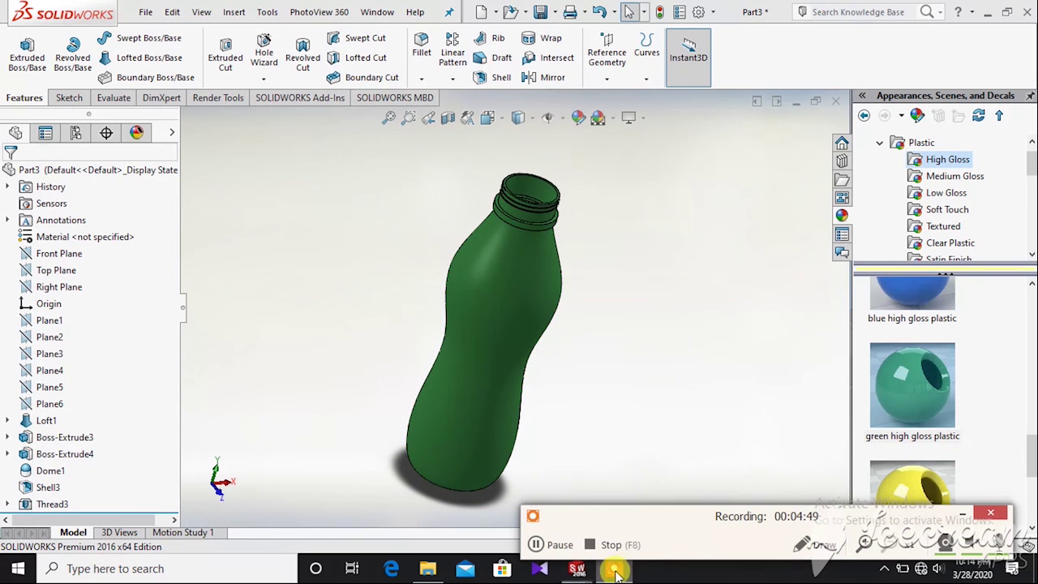
click(537, 545)
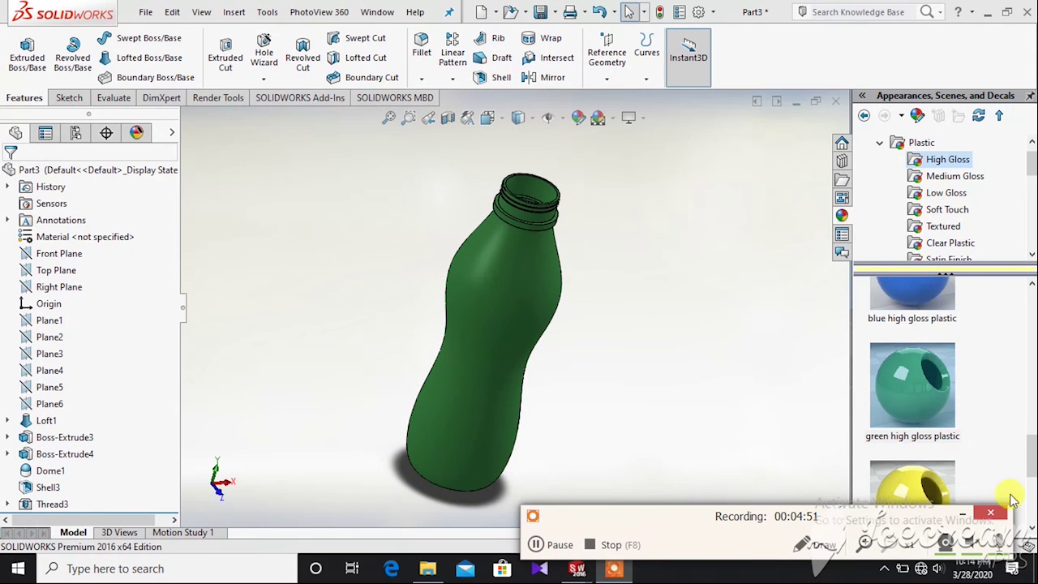
Step: Inspect the neck thread and collar up close from the front and at an angle
middle_drag(735, 376, 679, 325)
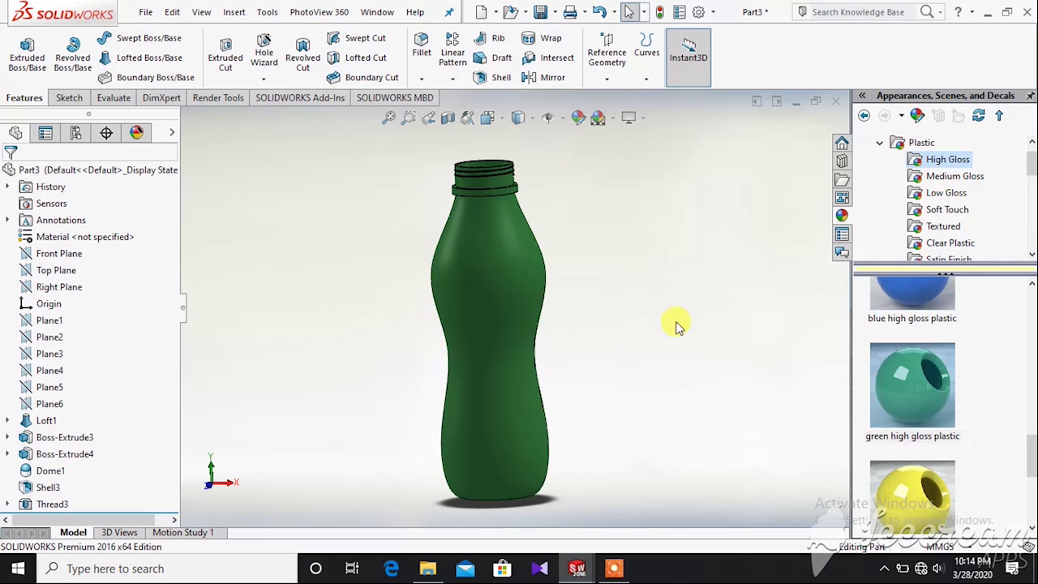
scroll(568, 313, down, 2)
scroll(459, 266, down, 6)
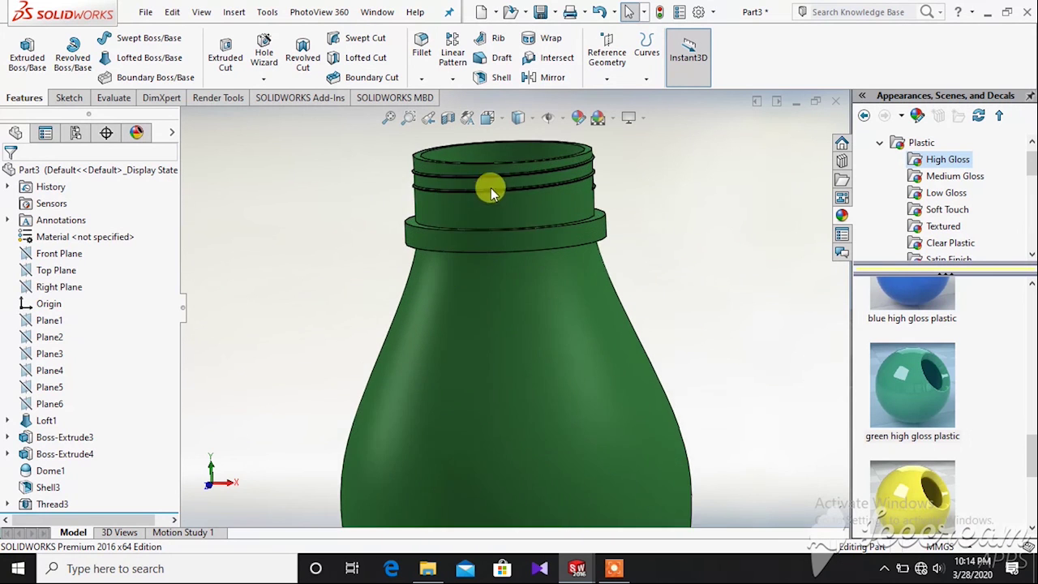
scroll(505, 157, down, 2)
middle_drag(714, 239, 672, 254)
scroll(614, 277, up, 6)
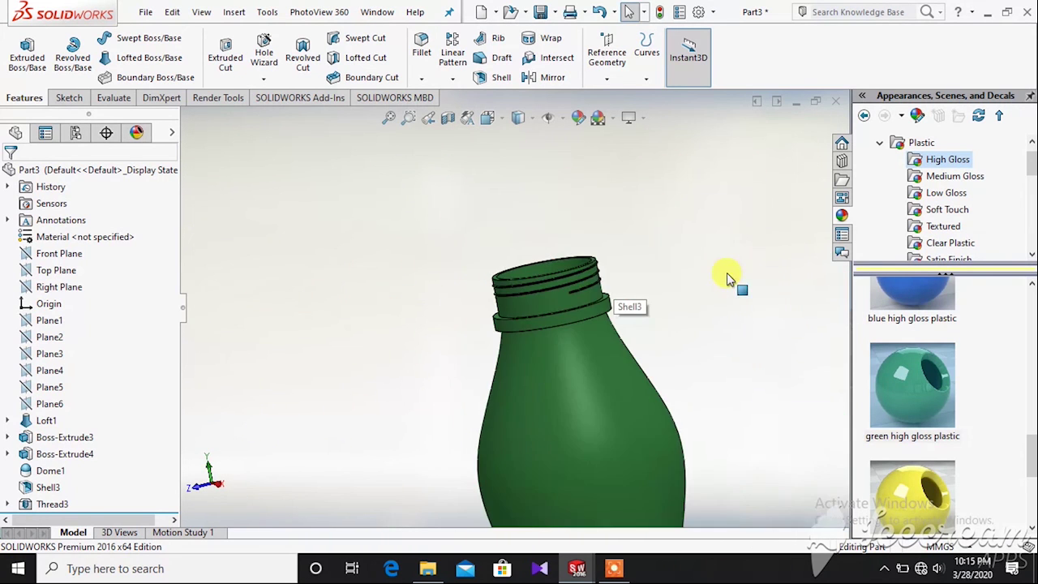